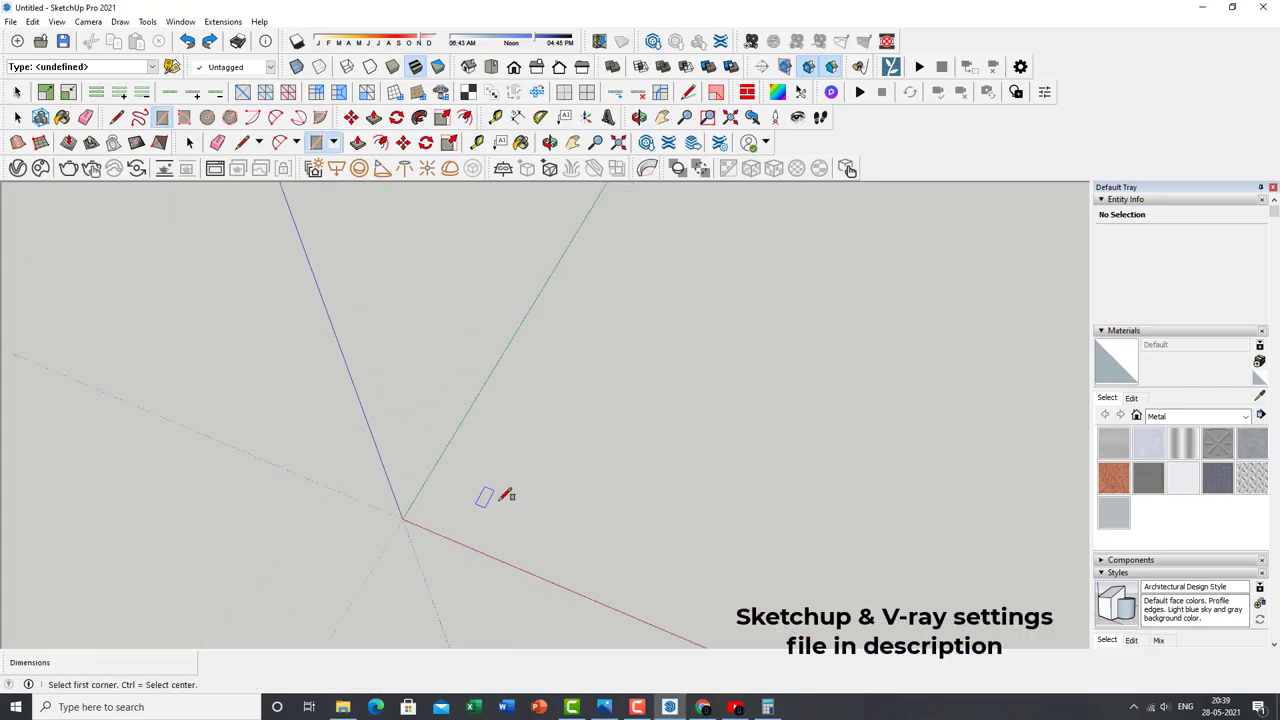
Finish the floor rectangle and divide its back strip into five panels.
click(680, 386)
mouse_move(680, 386)
middle_down()
mouse_move(579, 358)
mouse_move(505, 301)
middle_up()
click(505, 301)
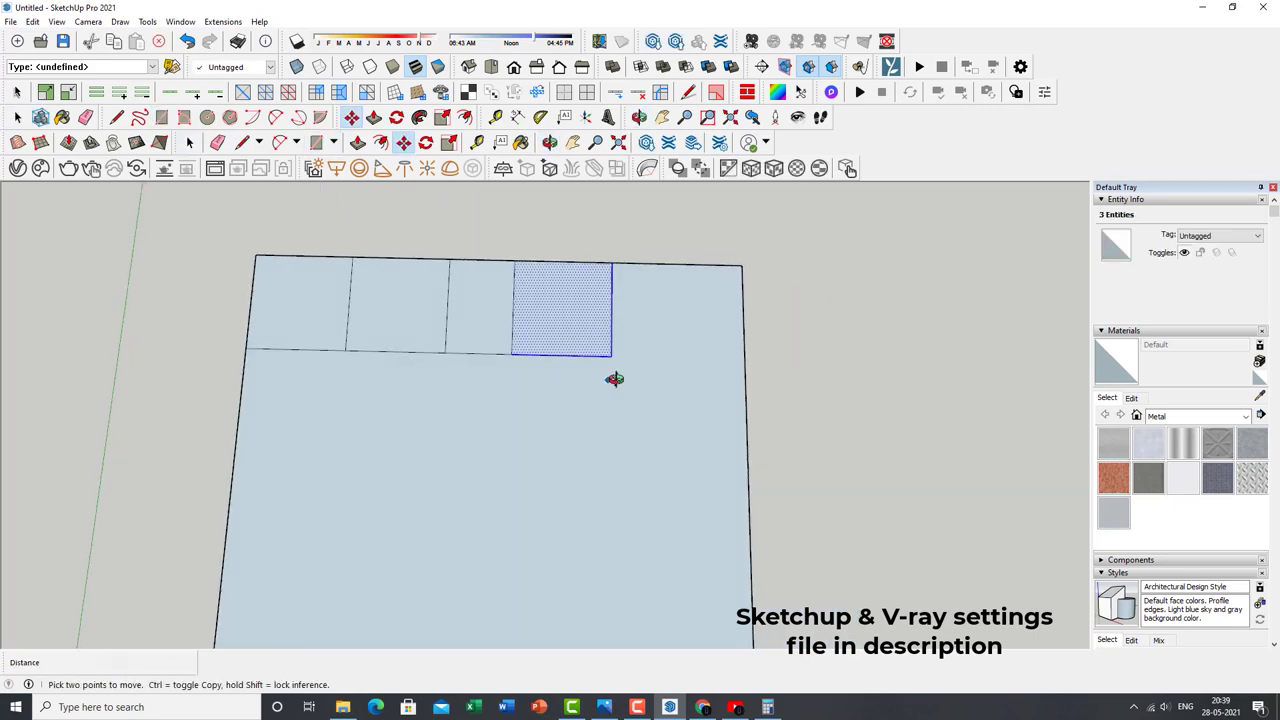
click(607, 357)
mouse_move(607, 357)
middle_down()
mouse_move(586, 371)
mouse_move(432, 366)
middle_up()
Pull one panel up into a box, then undo it.
key(p)
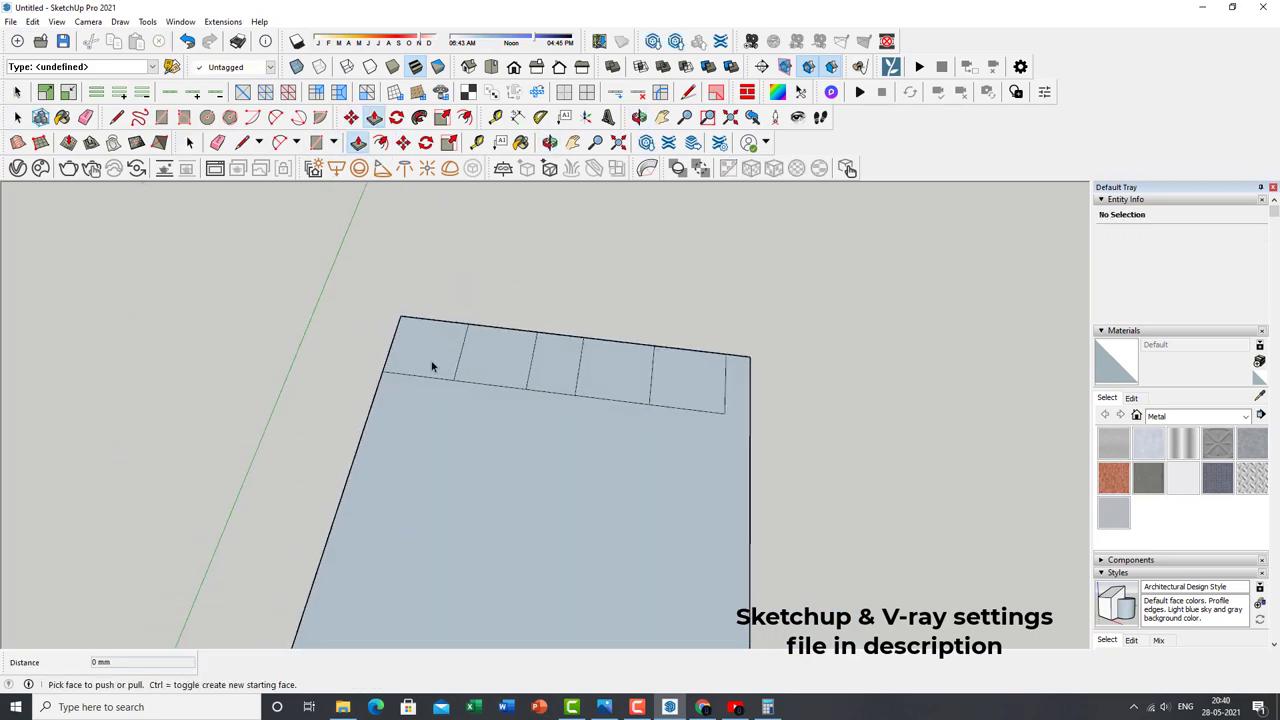
click(591, 406)
key(space)
key(ctrl+a)
key(ctrl+z)
mouse_move(585, 300)
middle_down()
mouse_move(585, 285)
mouse_move(526, 414)
middle_up()
Select the first panel face and begin pulling it upward with Push/Pull.
double_click(511, 397)
key(p)
click(511, 397)
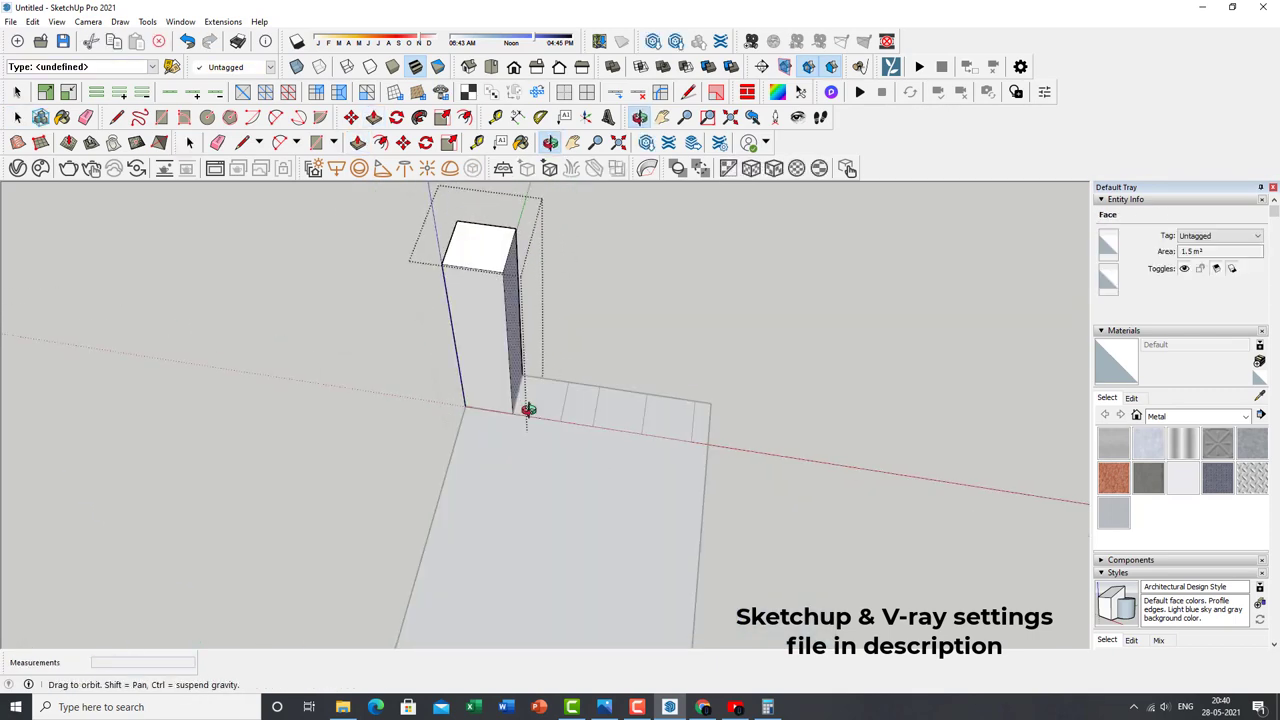
scroll(651, 514, up, 3)
key(space)
scroll(700, 449, up, 3)
key(p)
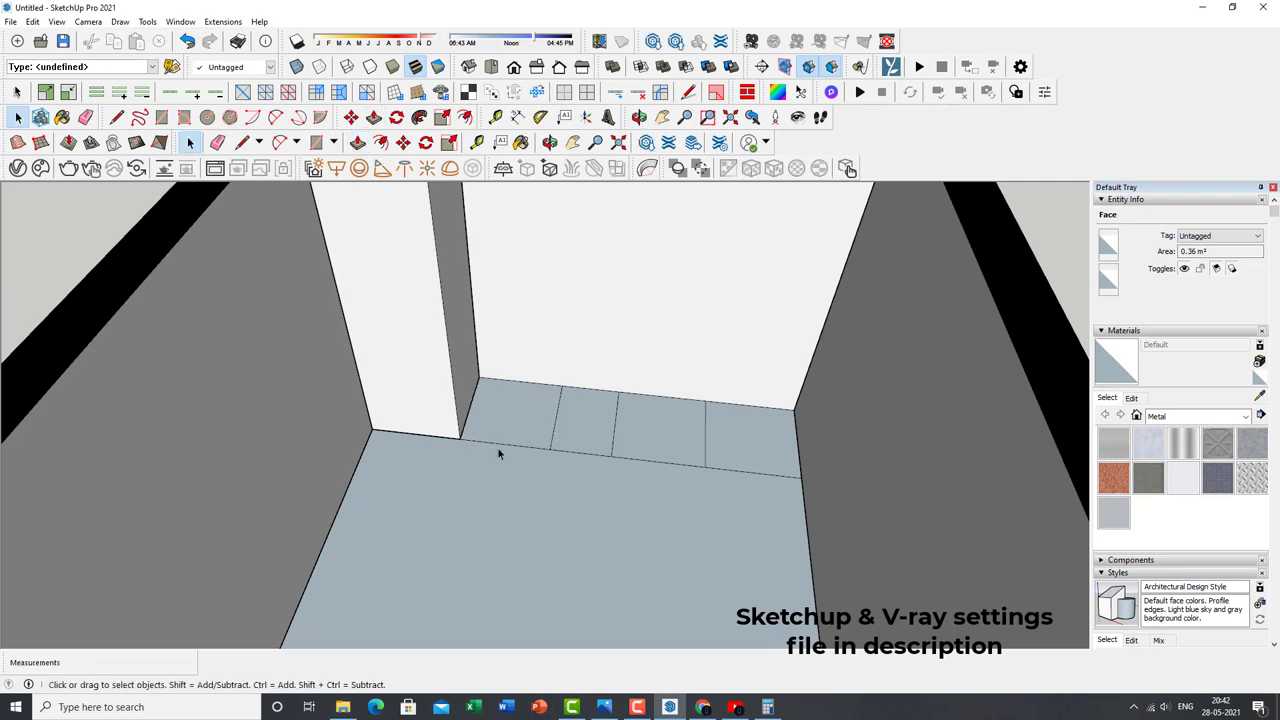
Pull the first floor panel up into a full-height tall cabinet box.
click(529, 423)
key(p)
click(529, 423)
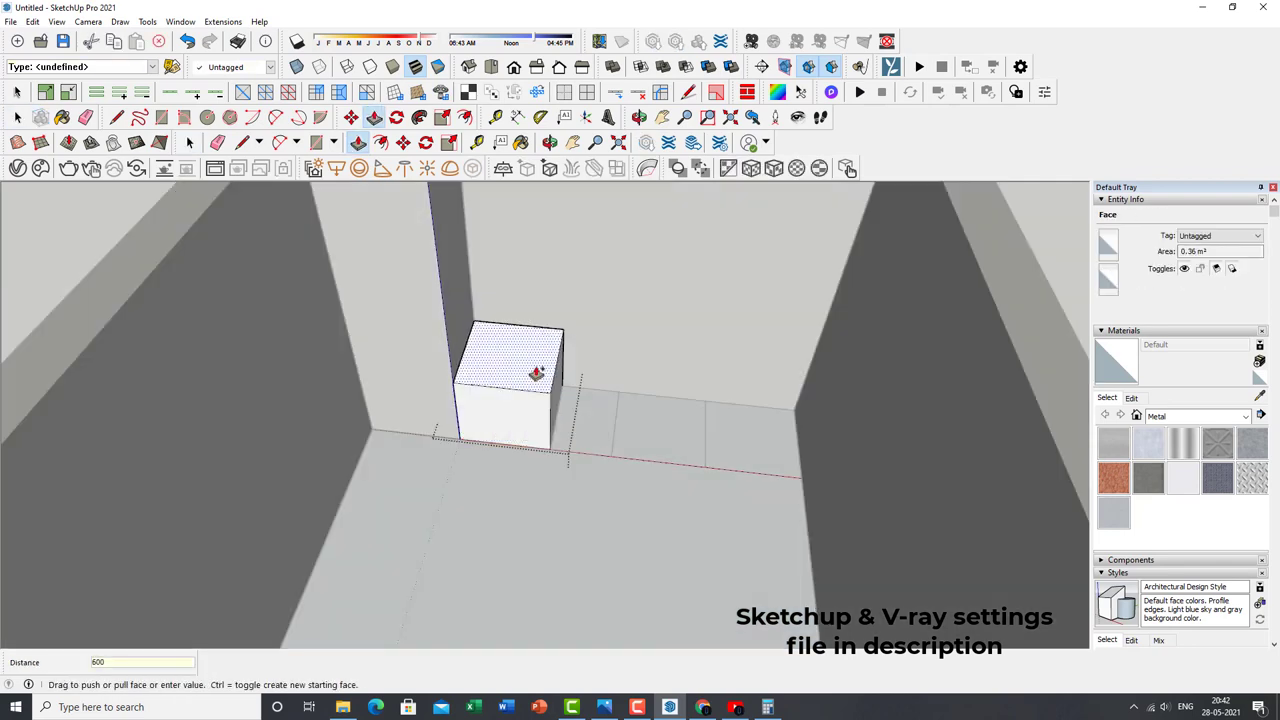
scroll(537, 373, up, 2)
click(508, 372)
key(space)
Orbit around the tall cabinet box to inspect it from several angles.
middle_drag(508, 372, 603, 489)
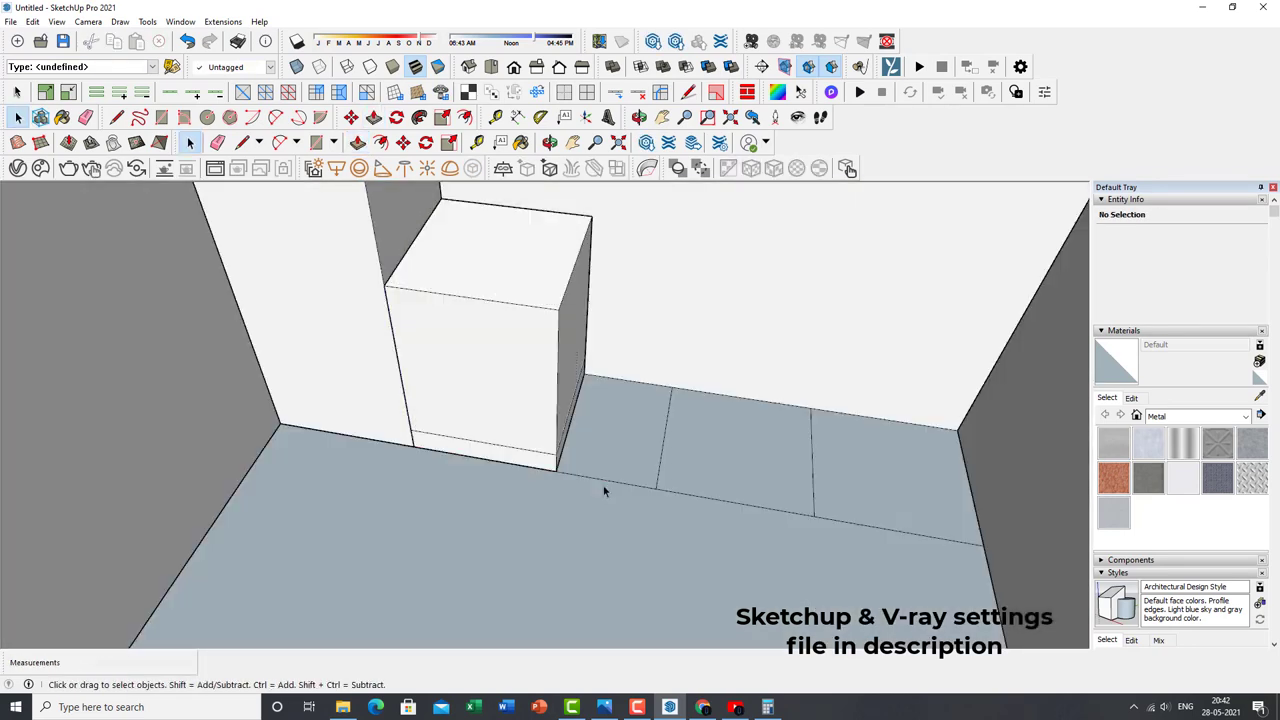
scroll(603, 489, up, 3)
scroll(503, 469, down, 2)
key(p)
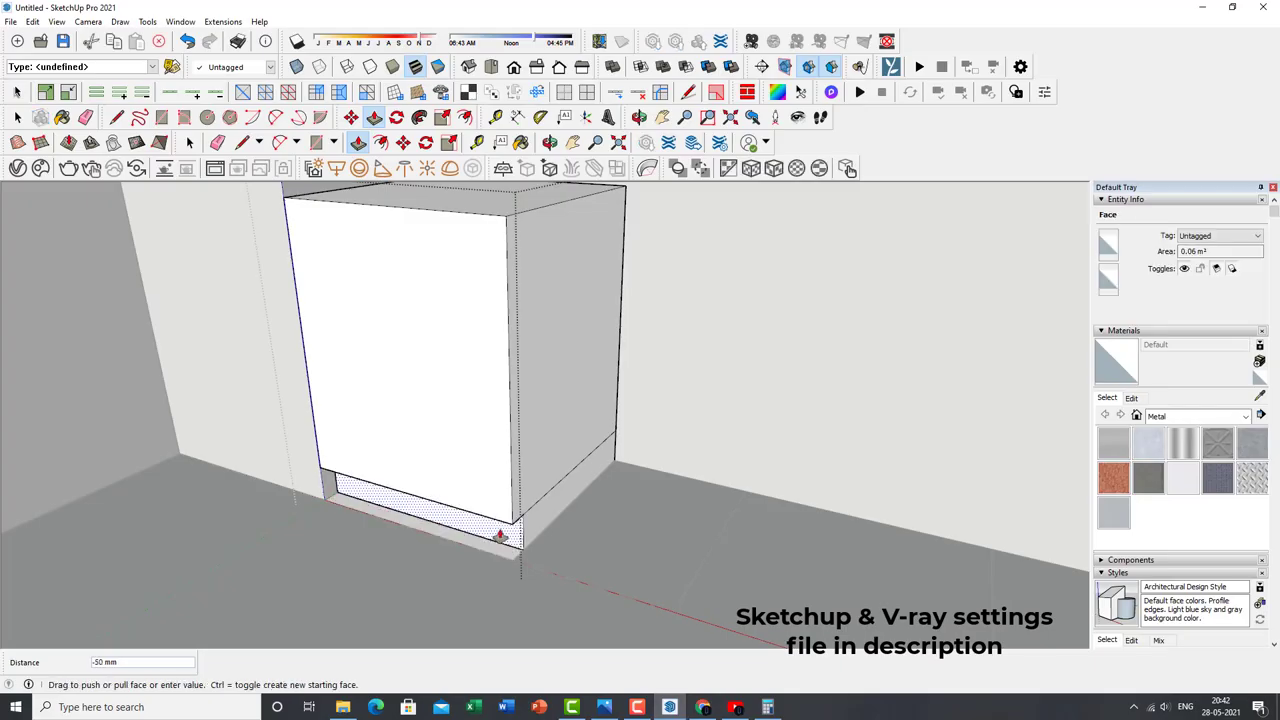
scroll(411, 492, up, 1)
mouse_move(411, 492)
middle_down()
mouse_move(571, 451)
mouse_move(408, 465)
mouse_move(403, 514)
mouse_move(543, 463)
mouse_move(526, 383)
middle_up()
scroll(407, 424, up, 2)
Orbit beneath the cabinet to inspect the plinth recess.
scroll(583, 476, up, 2)
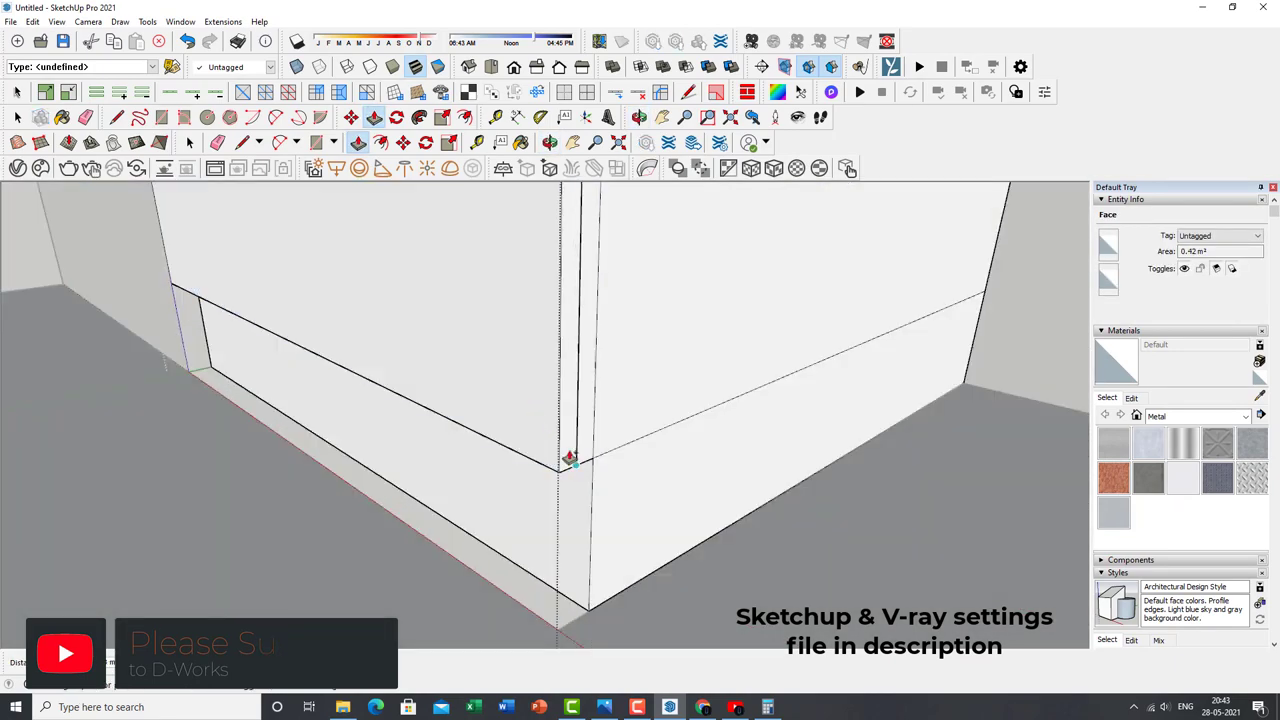
key(space)
mouse_move(581, 468)
middle_down()
mouse_move(600, 448)
mouse_move(608, 391)
mouse_move(546, 471)
mouse_move(777, 568)
mouse_move(694, 491)
mouse_move(591, 466)
mouse_move(763, 449)
mouse_move(368, 423)
middle_up()
scroll(368, 423, down, 3)
Copy the base cabinet group 600 mm along the wall using Move with Ctrl.
click(406, 463)
key(m)
scroll(229, 563, up, 3)
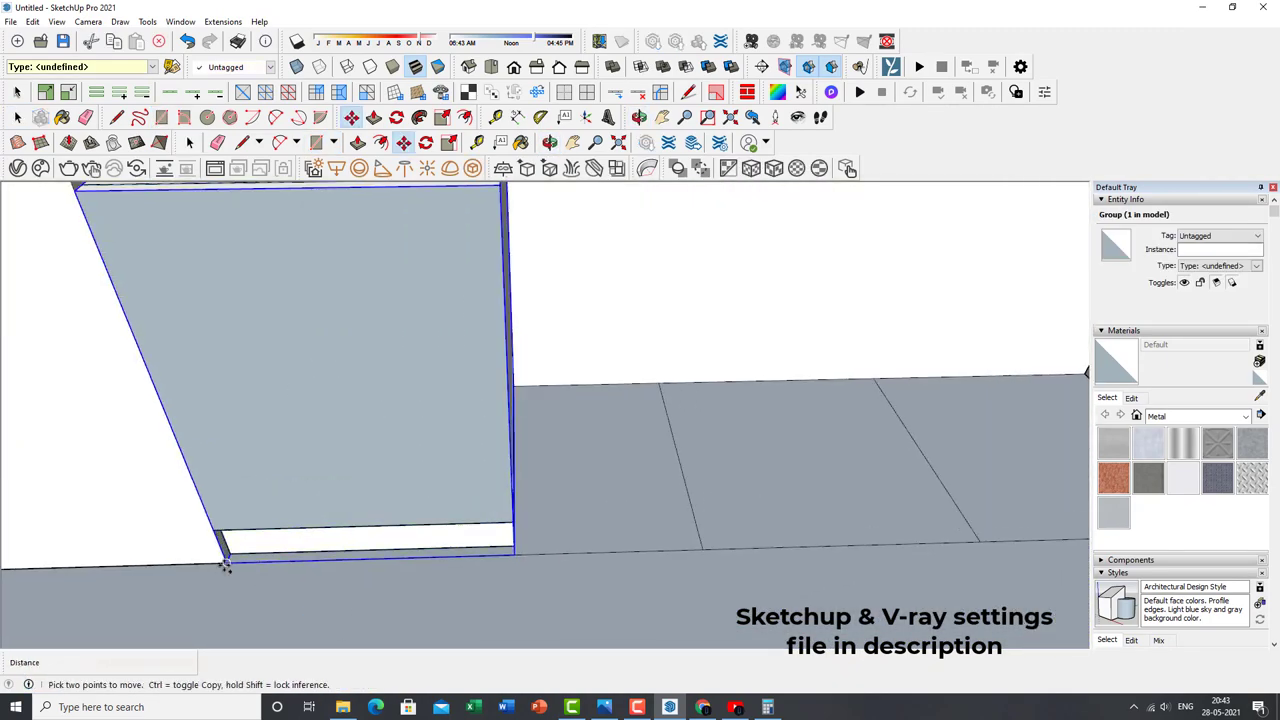
click(229, 563)
key(ctrl)
key(space)
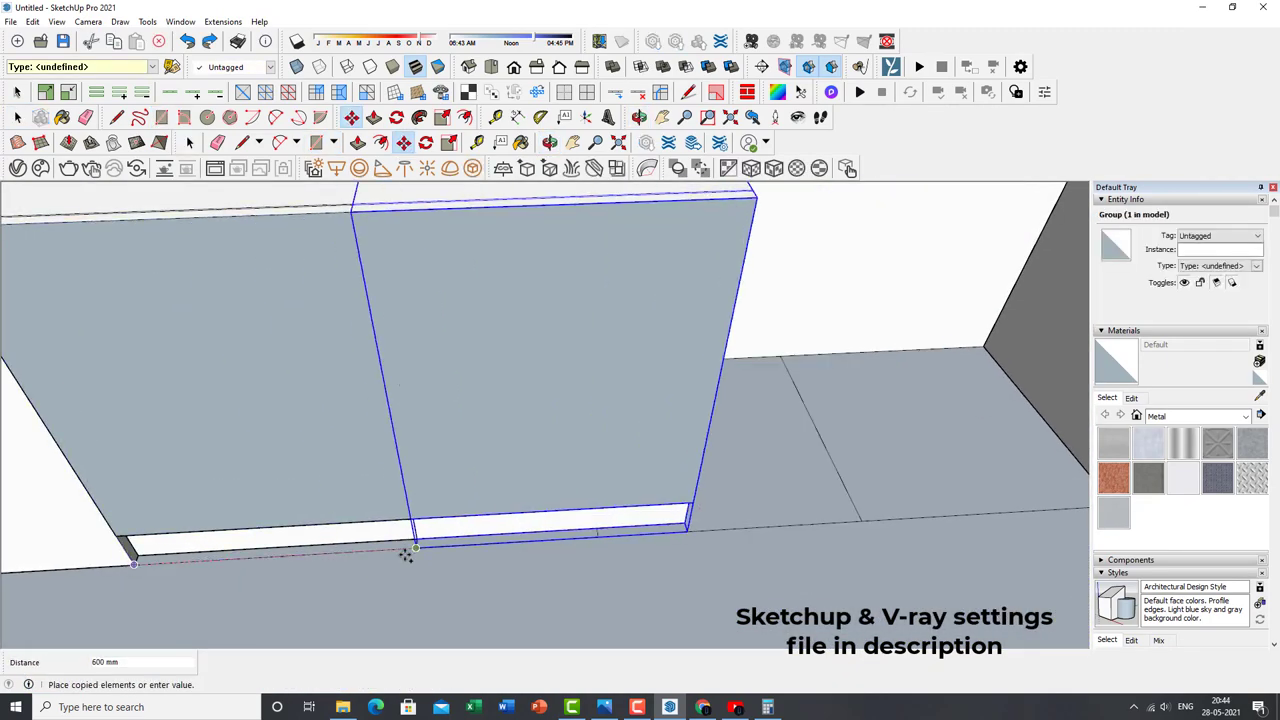
mouse_move(406, 556)
middle_down()
mouse_move(557, 537)
mouse_move(514, 557)
middle_up()
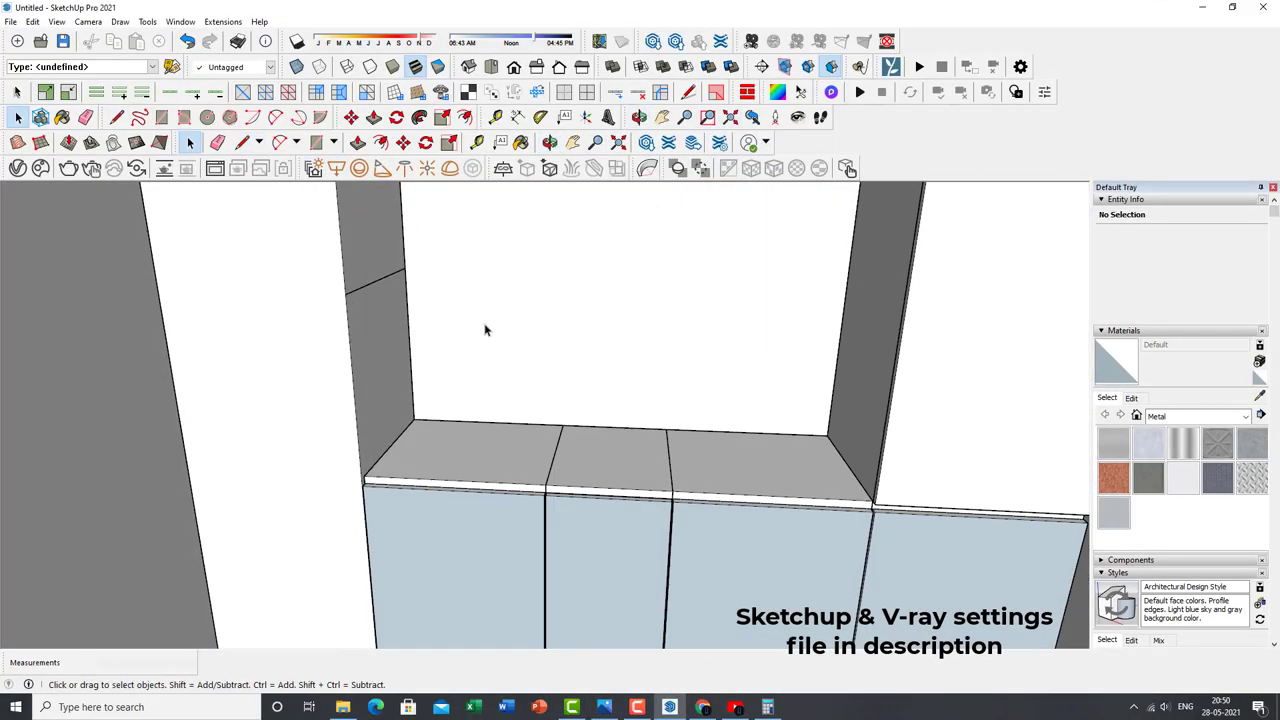
Draw a line from the edge endpoint on the back wall and select the lower wall face.
key(l)
click(402, 268)
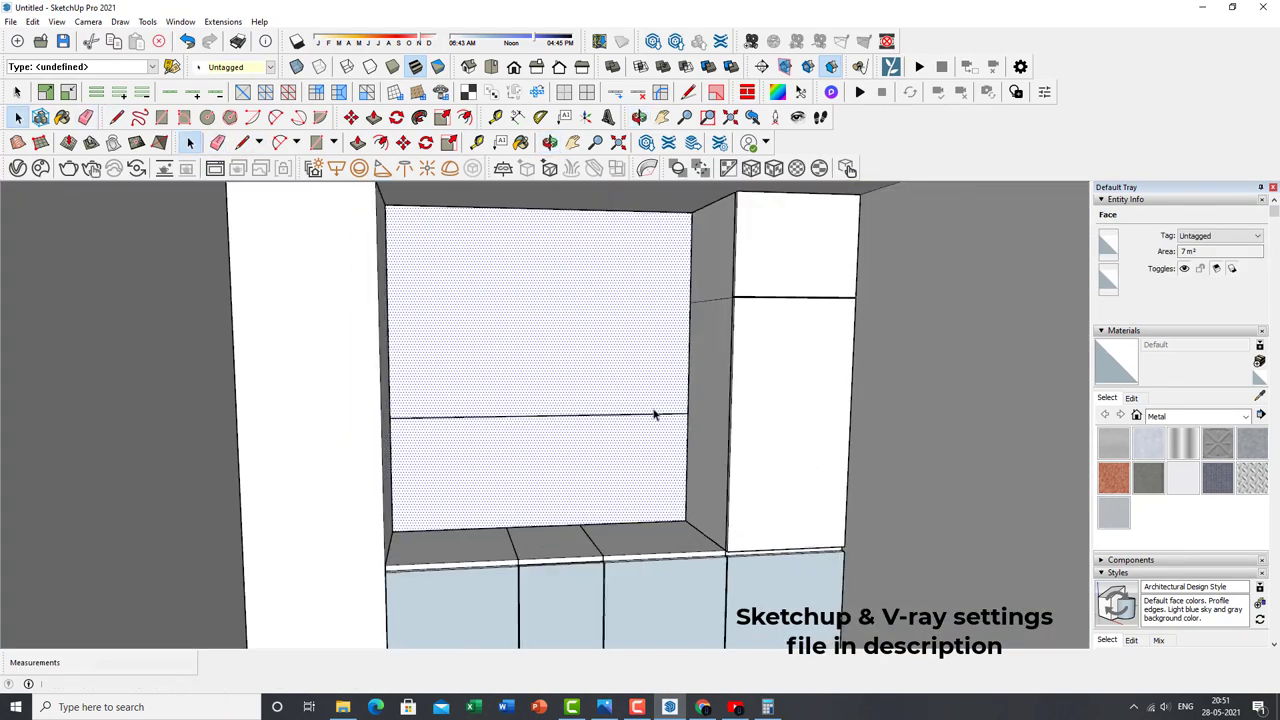
key(space)
click(629, 475)
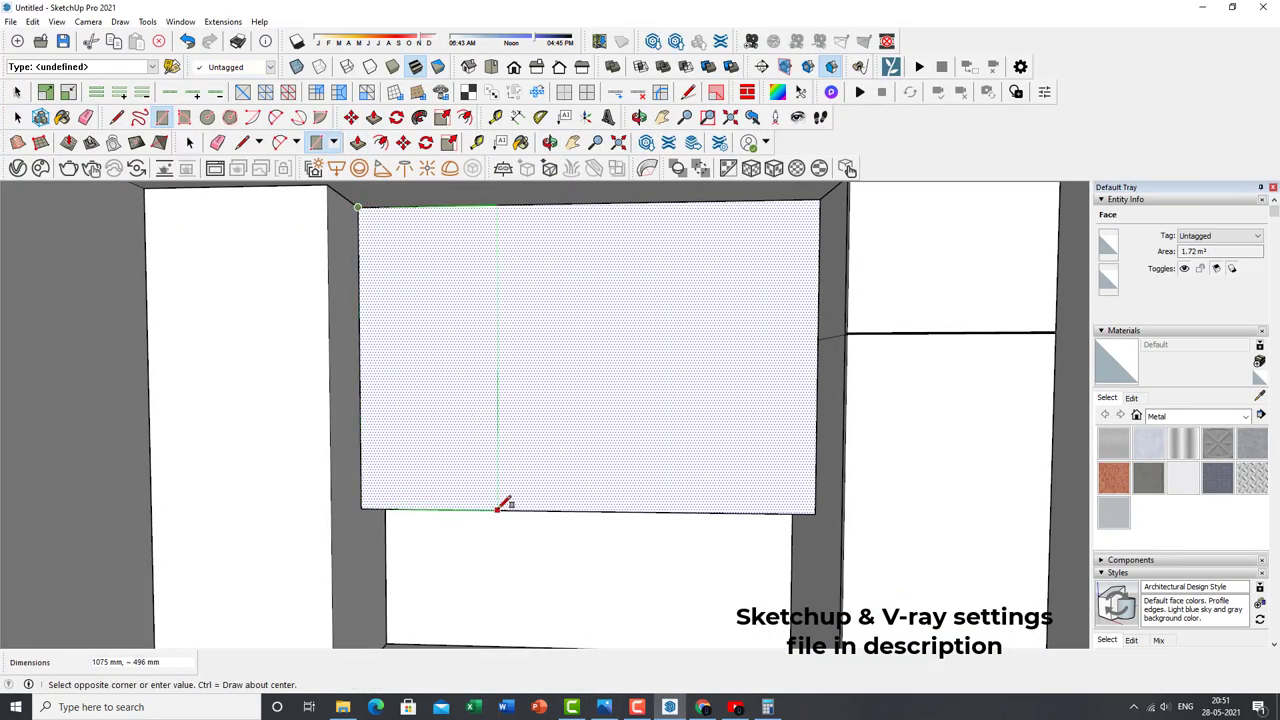
Copy the cabinet face's vertical edge across it and draw a horizontal dividing line.
click(362, 484)
key(m)
key(ctrl)
click(360, 509)
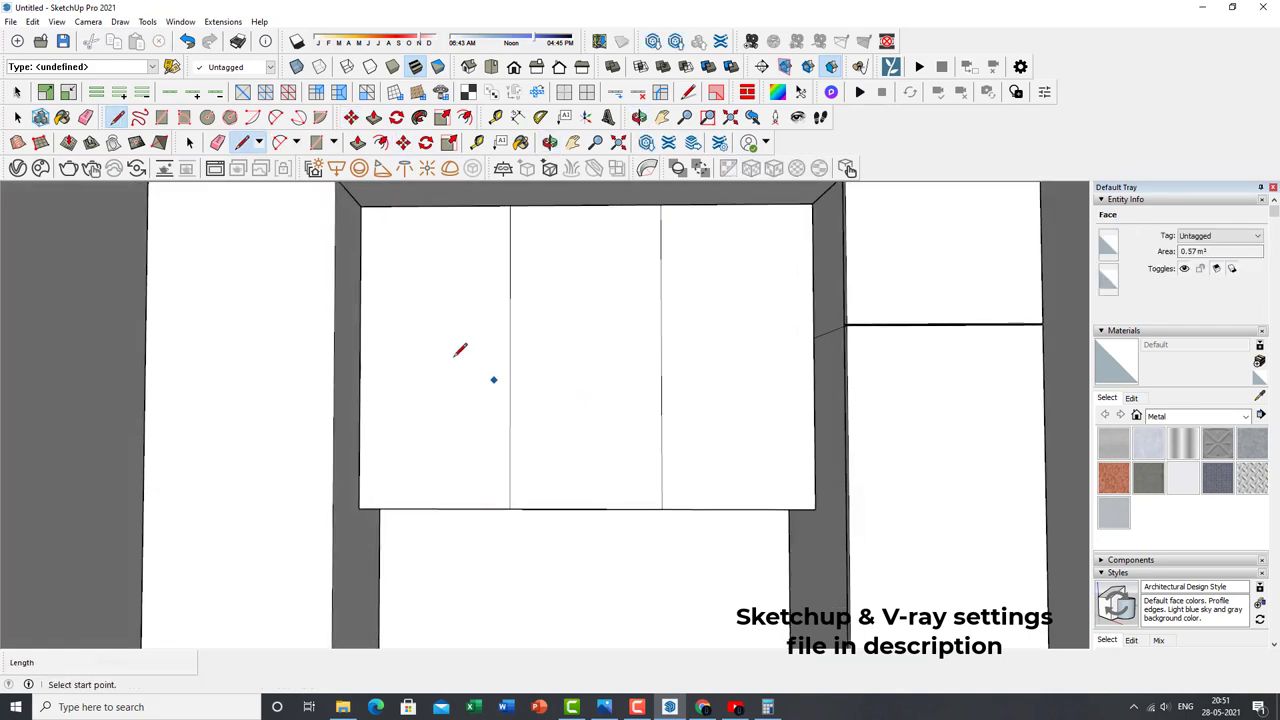
click(779, 309)
scroll(514, 377, up, 5)
mouse_move(514, 377)
middle_down()
mouse_move(571, 368)
mouse_move(351, 325)
mouse_move(814, 351)
middle_up()
scroll(503, 371, up, 3)
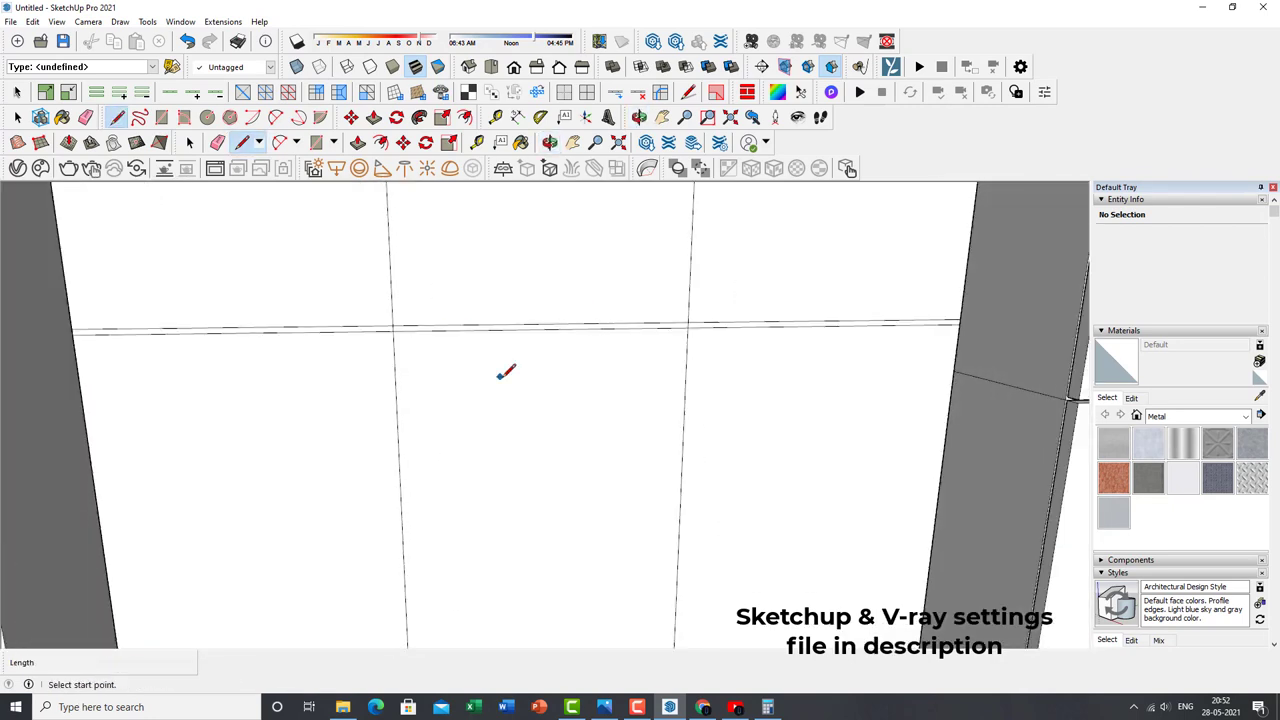
click(486, 251)
scroll(205, 460, up, 3)
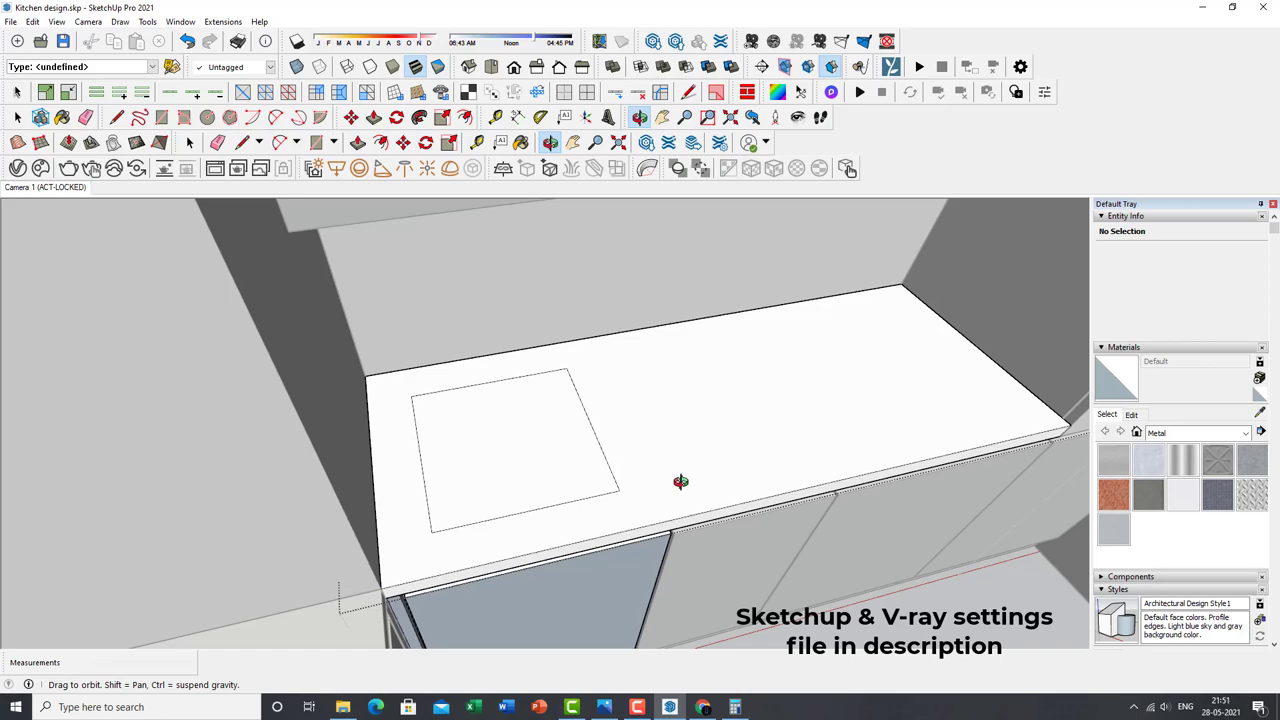
Position the sink rectangle on the countertop using a measuring guide.
drag(680, 481, 552, 480)
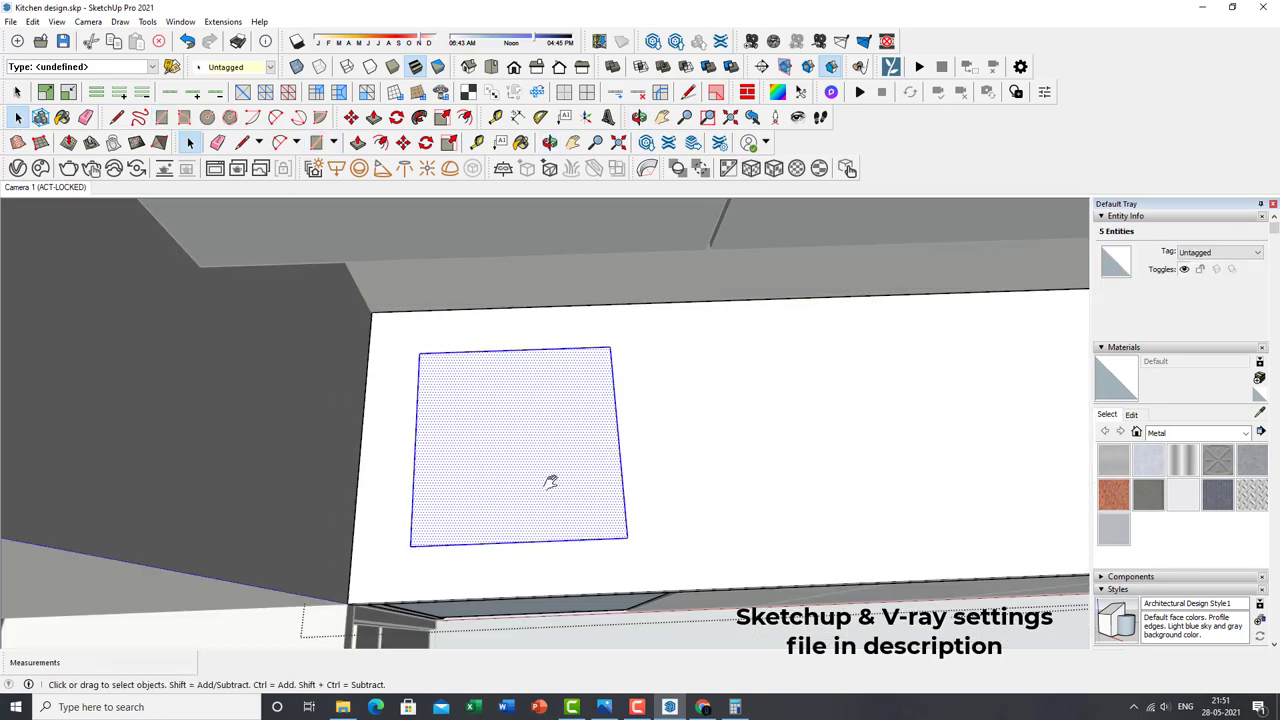
key(t)
click(419, 352)
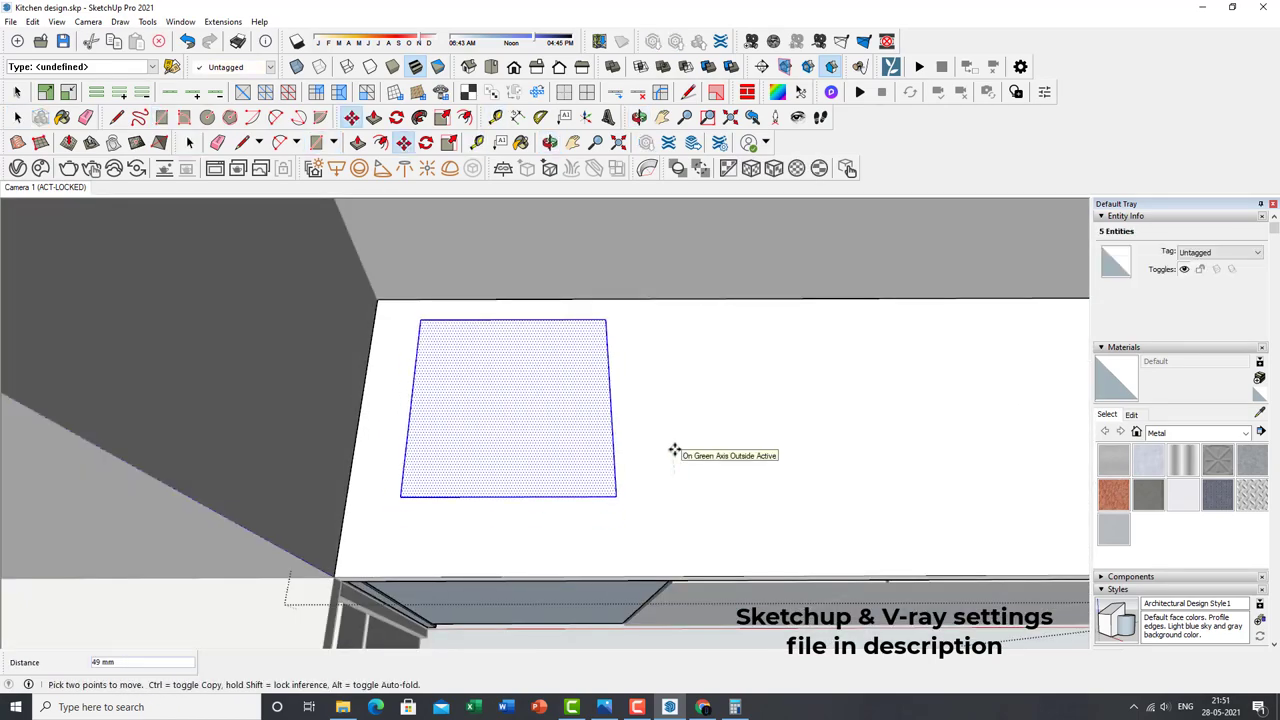
middle_drag(674, 451, 577, 443)
Push the rectangle down into a basin and pull its inner side by 17 mm.
key(p)
click(531, 406)
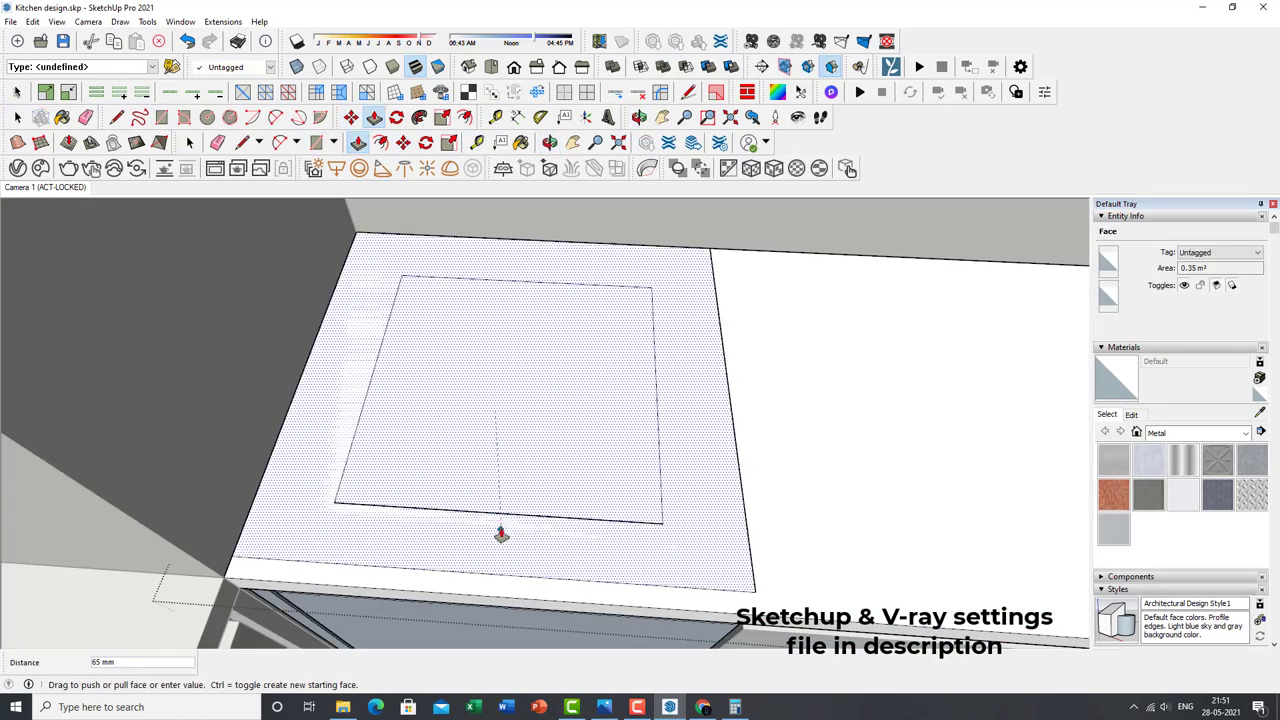
middle_drag(501, 534, 514, 409)
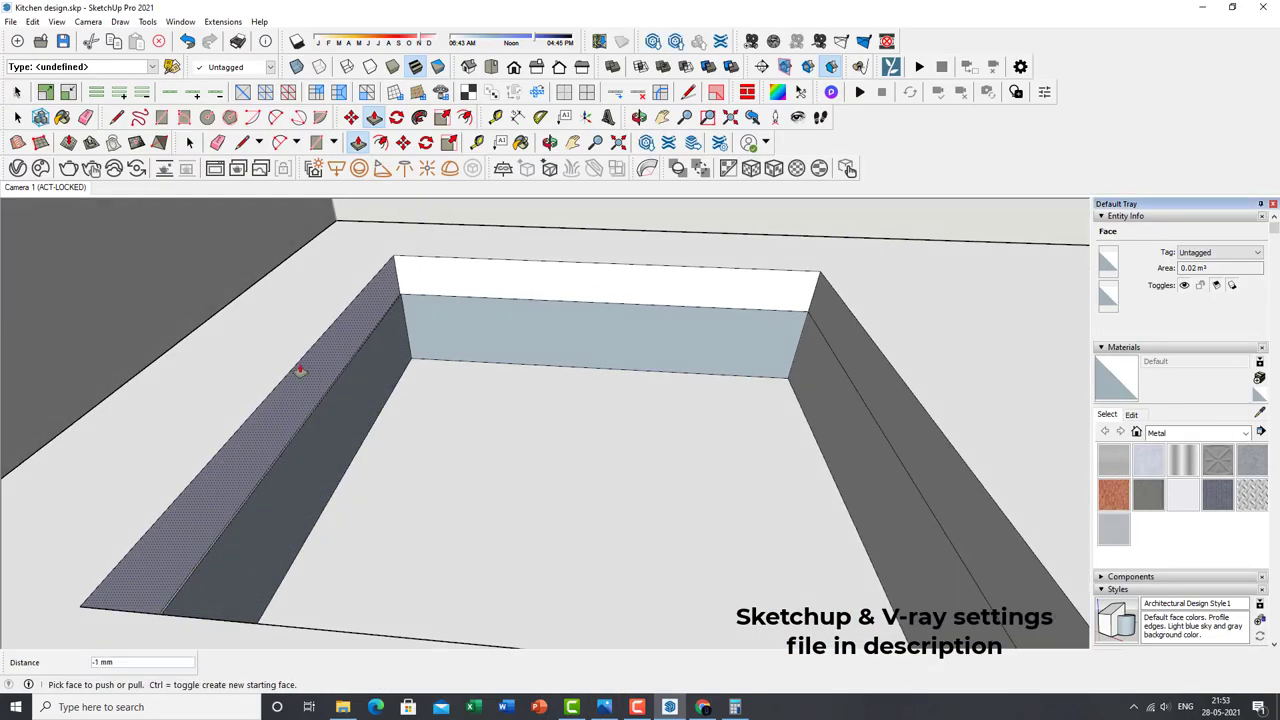
click(316, 380)
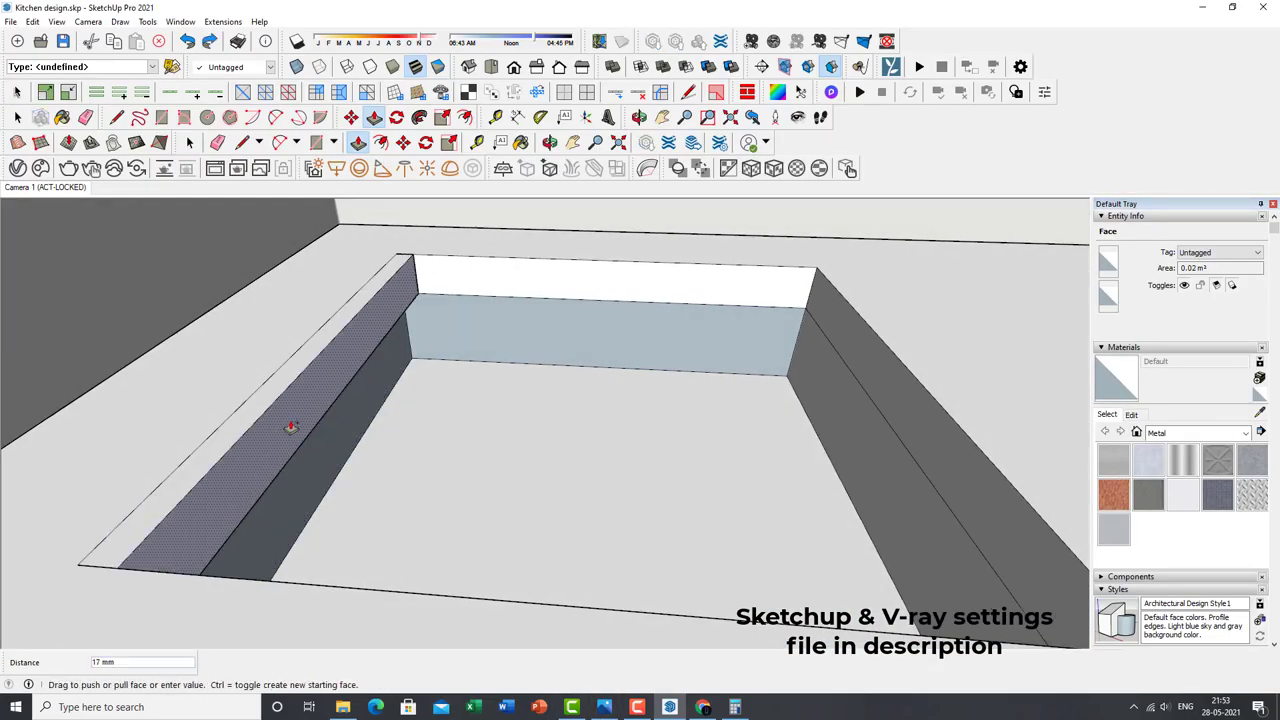
click(290, 427)
mouse_move(290, 427)
middle_down()
mouse_move(500, 306)
mouse_move(230, 549)
middle_up()
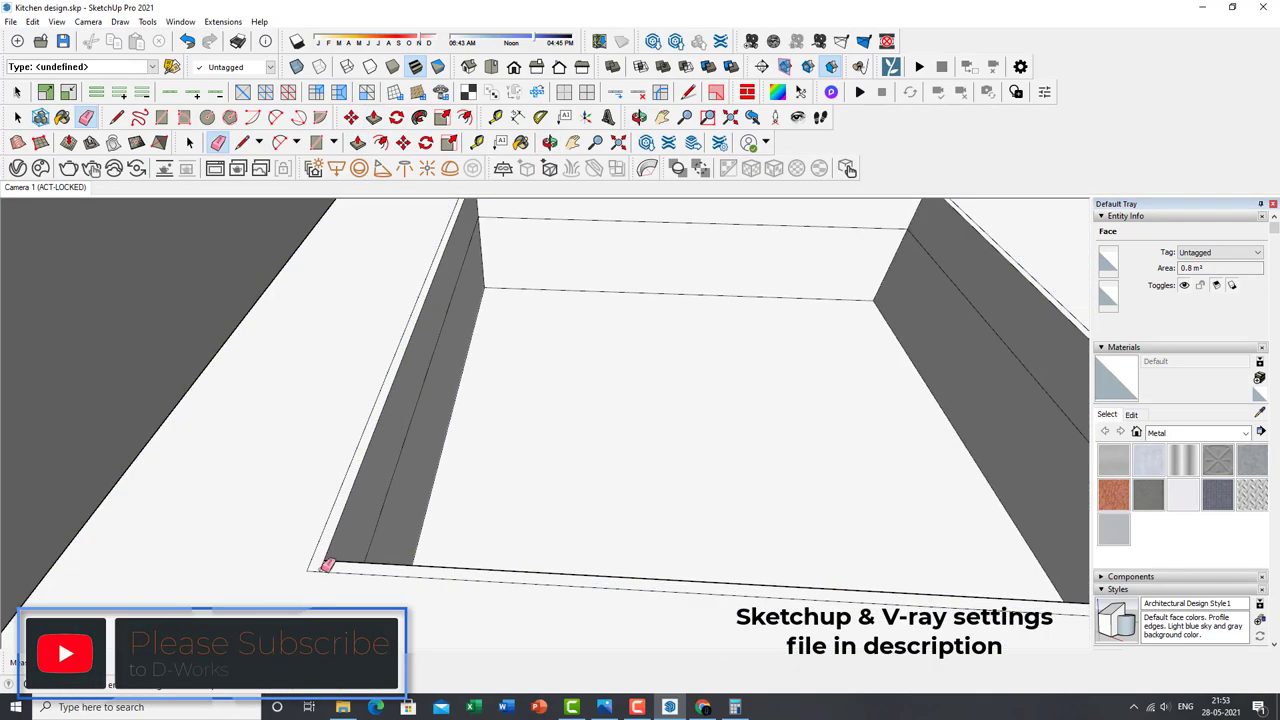
mouse_move(327, 566)
middle_down()
mouse_move(663, 586)
mouse_move(663, 343)
mouse_move(437, 351)
mouse_move(474, 409)
middle_up()
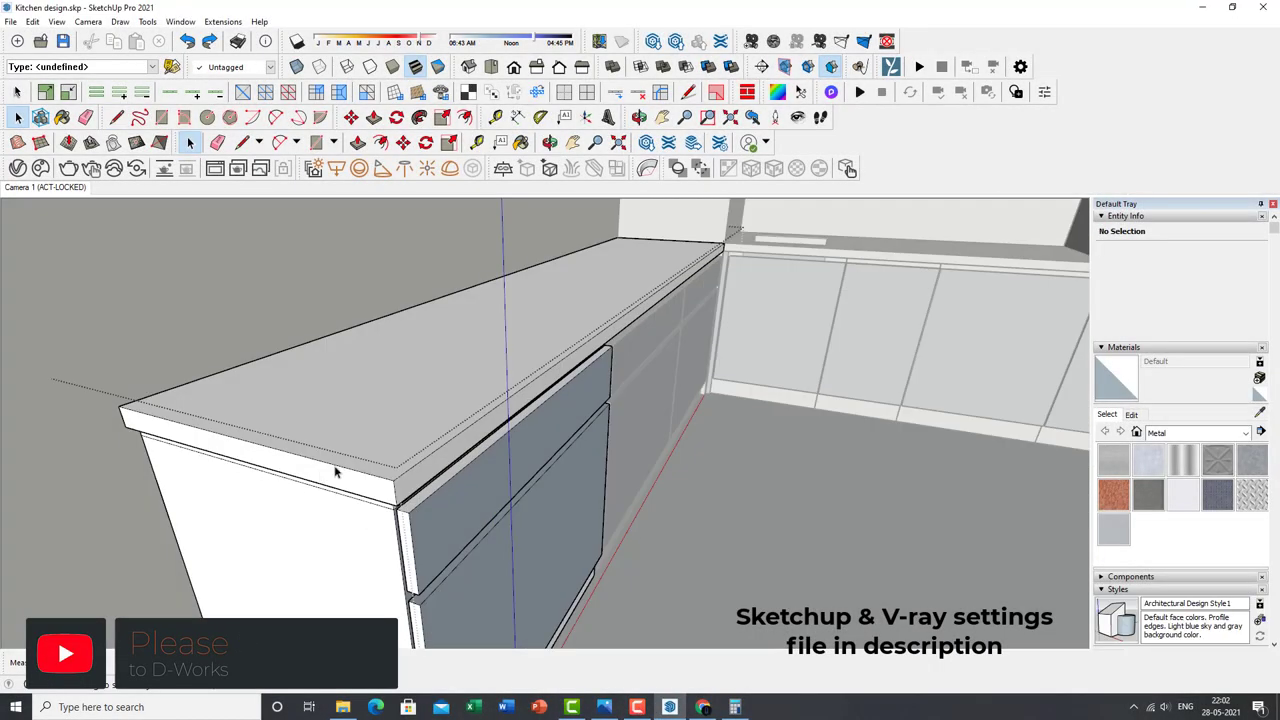
Round the countertop's front edge with a 4 mm radius using Round Corner.
mouse_move(398, 479)
middle_down()
mouse_move(406, 423)
mouse_move(251, 374)
middle_up()
scroll(149, 449, up, 3)
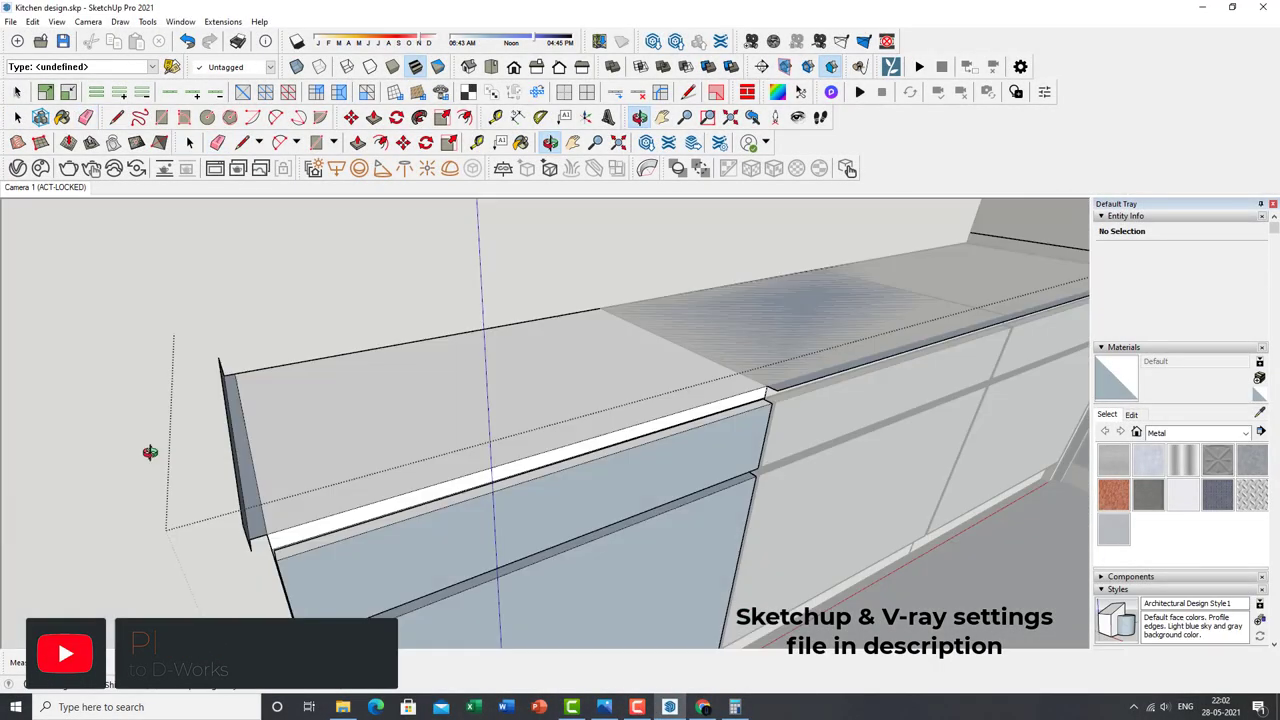
mouse_move(149, 449)
middle_down()
mouse_move(231, 302)
mouse_move(408, 273)
middle_up()
mouse_move(510, 320)
middle_down()
mouse_move(557, 377)
mouse_move(600, 386)
mouse_move(350, 330)
mouse_move(324, 351)
middle_up()
scroll(350, 330, up, 3)
click(350, 330)
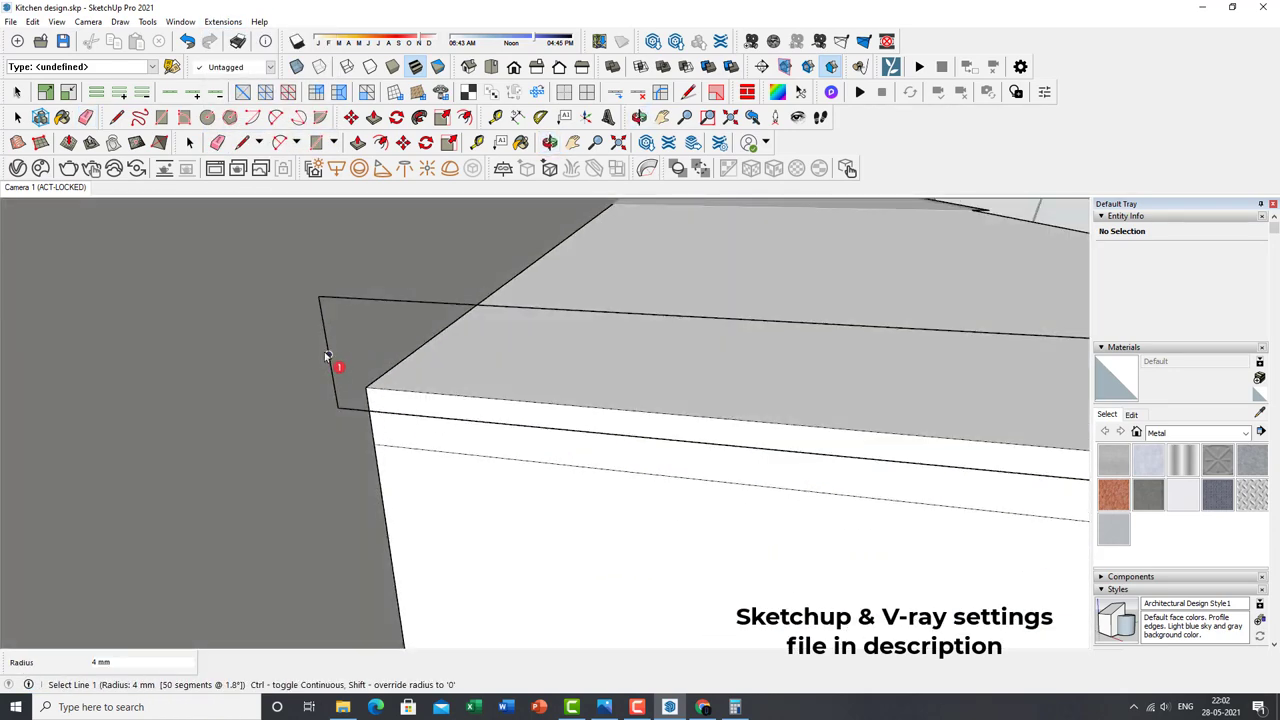
scroll(279, 369, down, 3)
mouse_move(606, 386)
middle_down()
mouse_move(608, 345)
mouse_move(560, 443)
mouse_move(497, 437)
middle_up()
key(p)
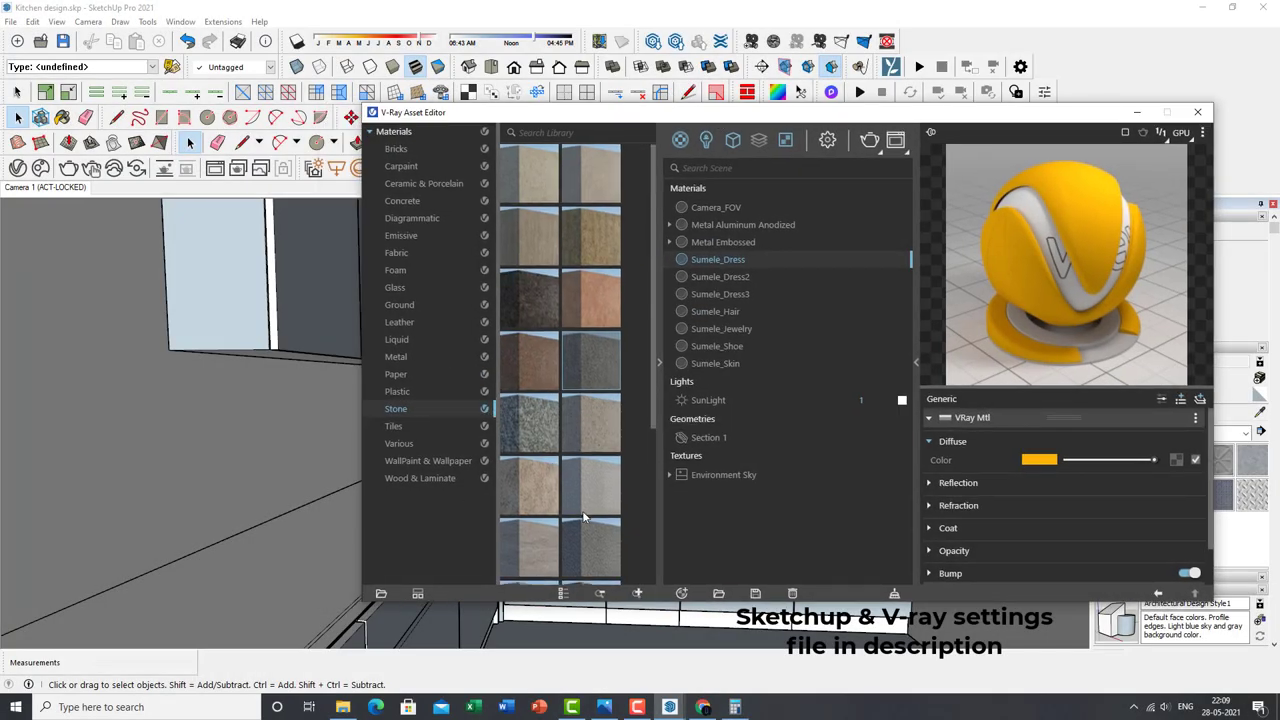
Rename the stone material 'Counter top' and browse project folders for a diffuse bitmap texture.
double_click(710, 226)
text(Counter top)
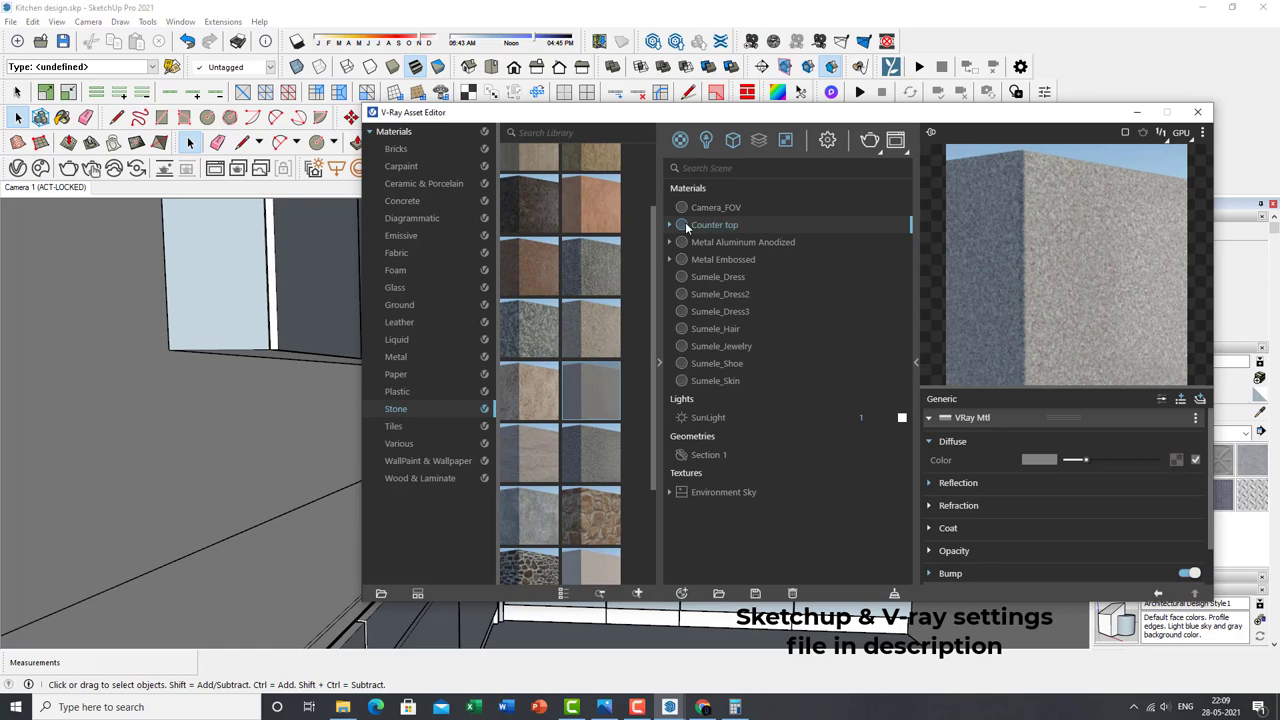
click(1176, 459)
click(1203, 437)
click(428, 434)
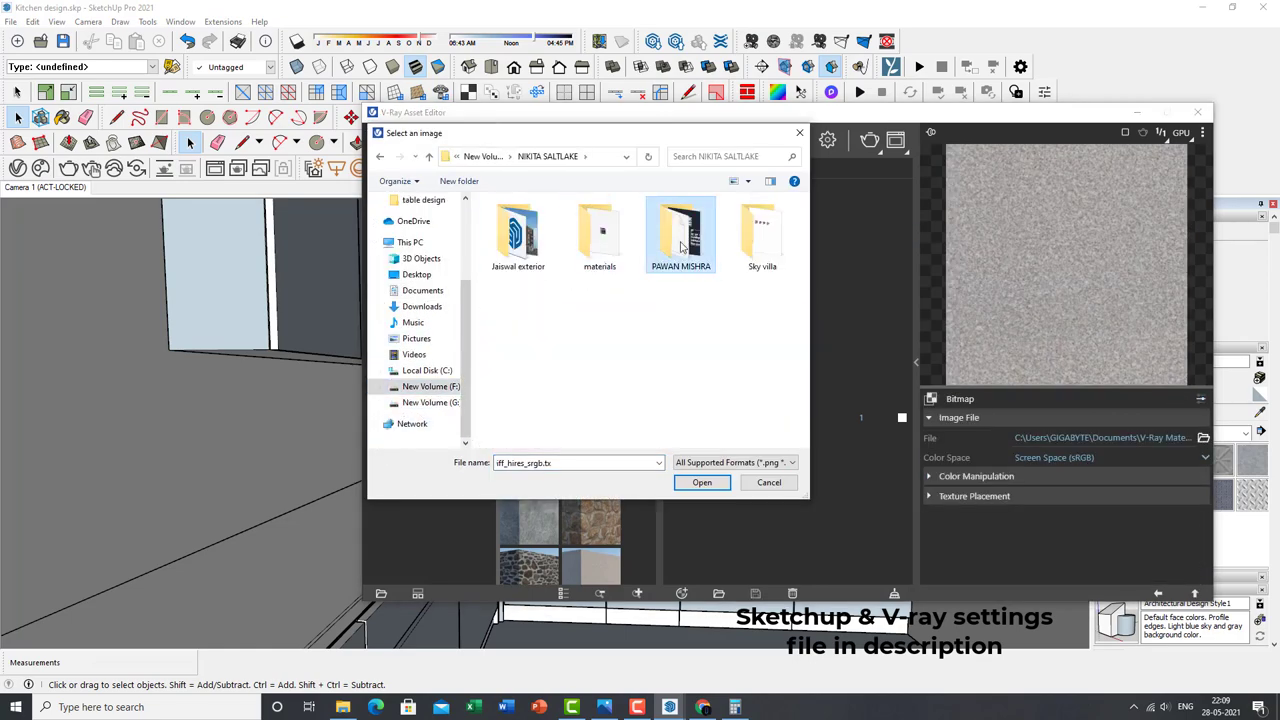
double_click(681, 246)
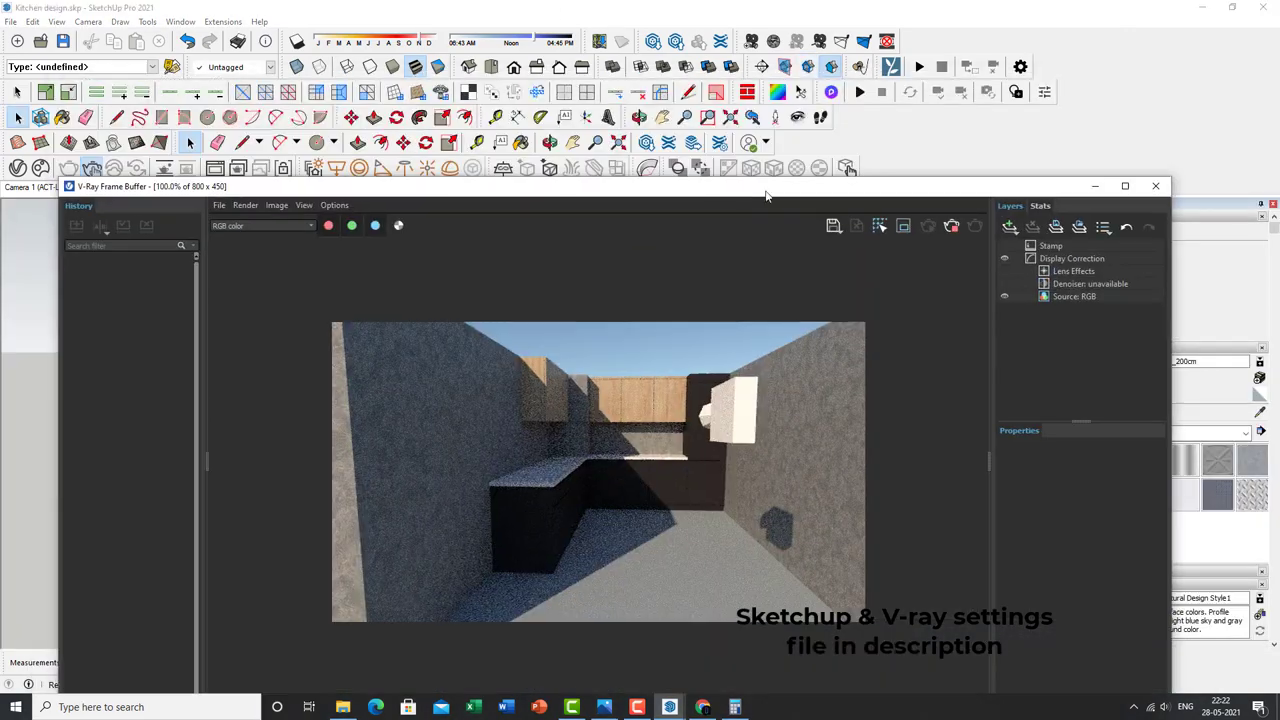
Close the V-Ray Frame Buffer and orbit toward the ceiling rectangle light.
click(1156, 190)
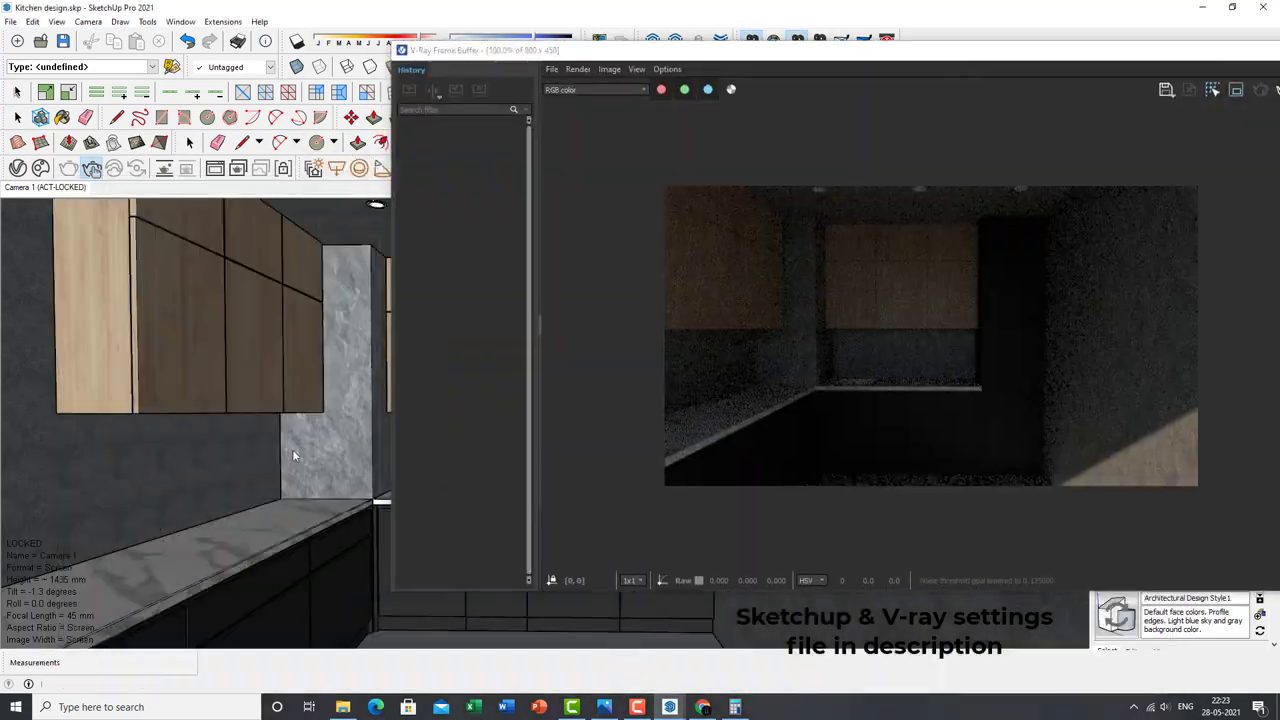
mouse_move(292, 456)
middle_down()
mouse_move(240, 322)
mouse_move(309, 374)
mouse_move(337, 263)
middle_up()
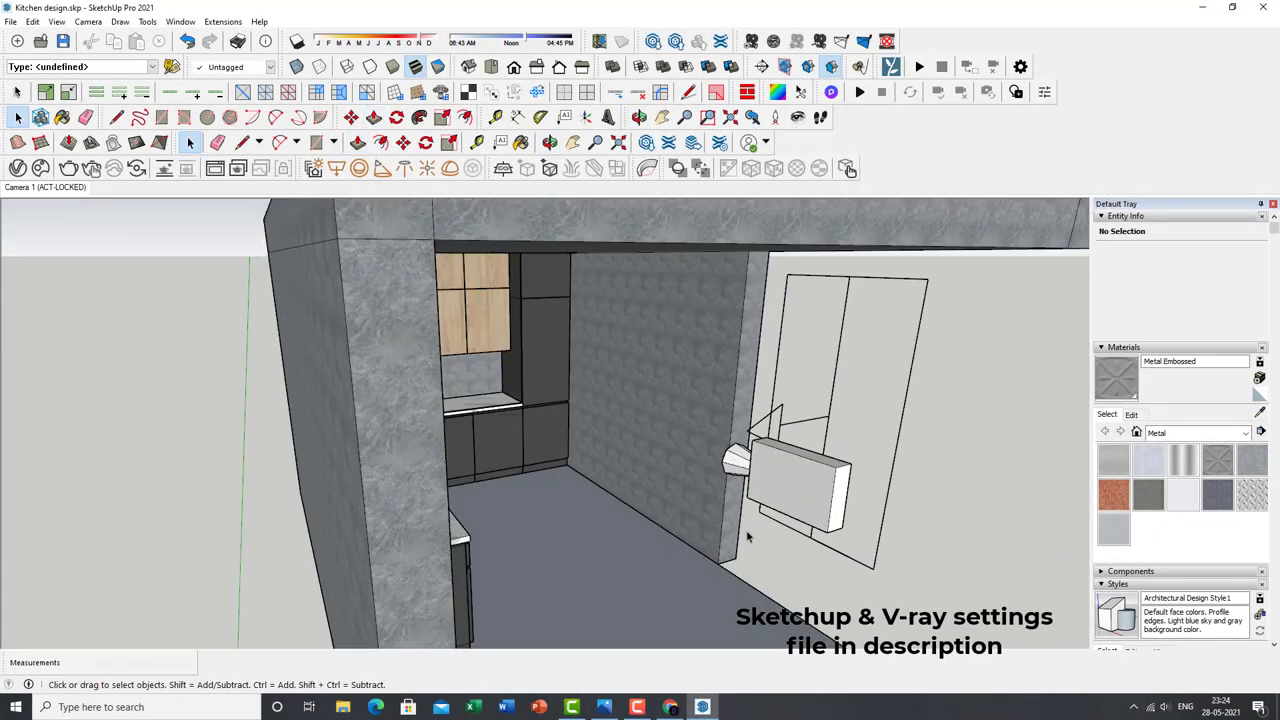
Select the rectangle light, view the wall from another angle, then return to Camera 1.
click(747, 537)
scroll(722, 516, up, 3)
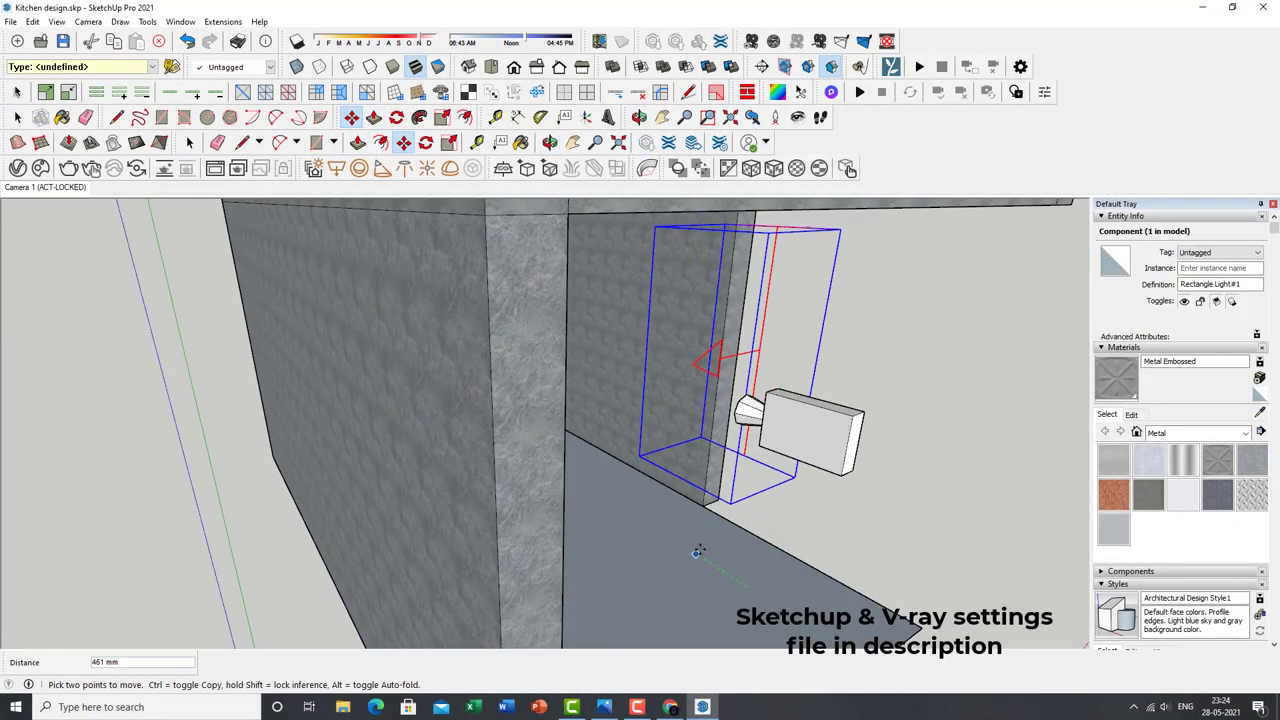
scroll(673, 536, down, 3)
key(space)
mouse_move(640, 535)
middle_down()
mouse_move(505, 530)
mouse_move(694, 508)
middle_up()
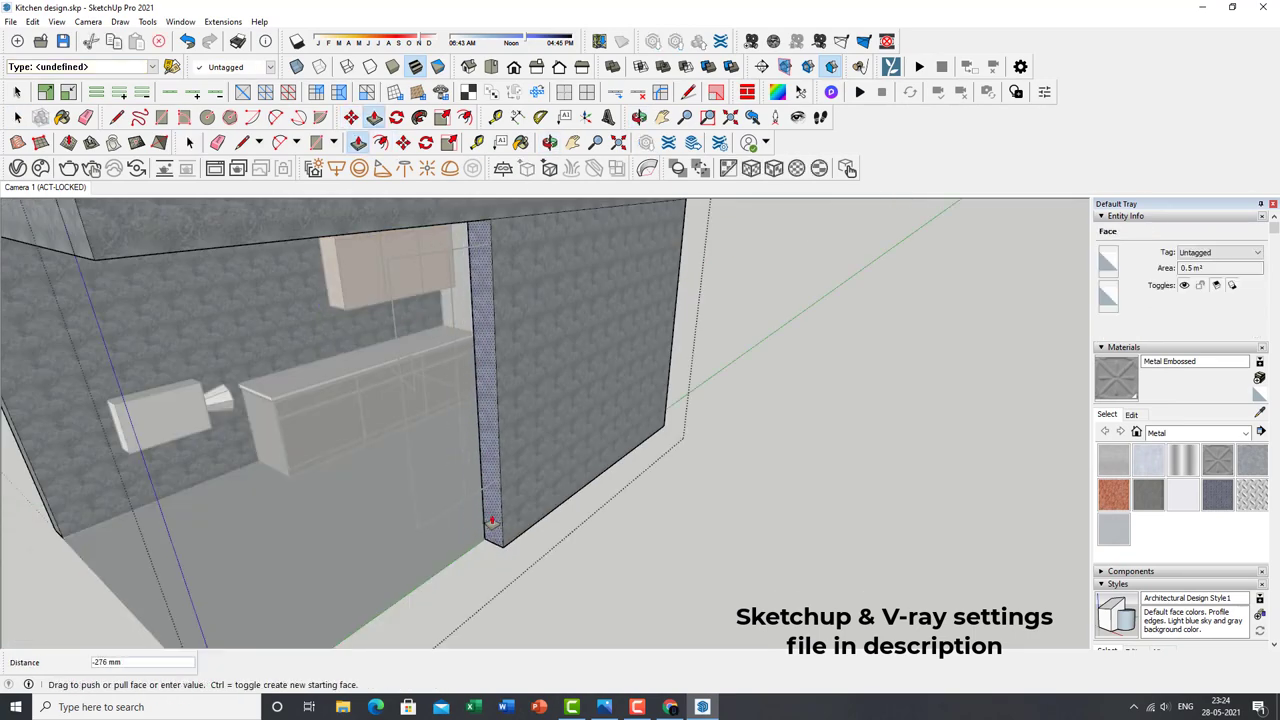
scroll(689, 537, down, 2)
key(space)
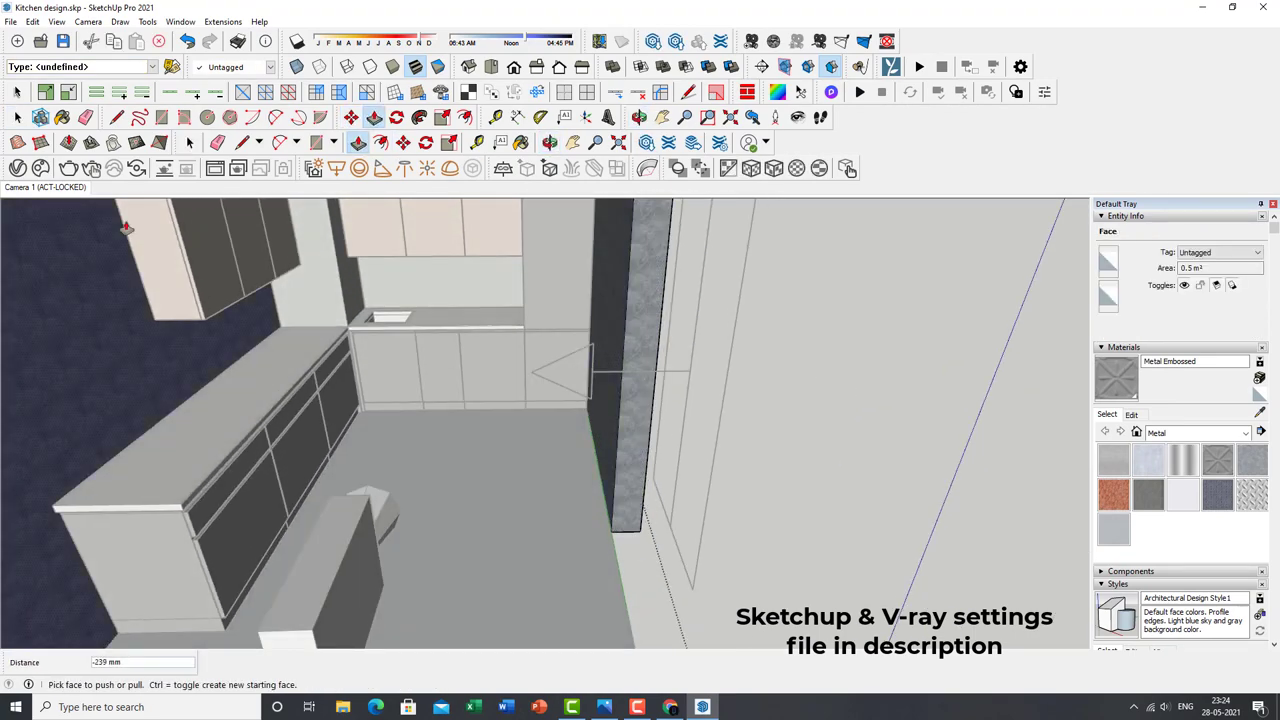
click(45, 187)
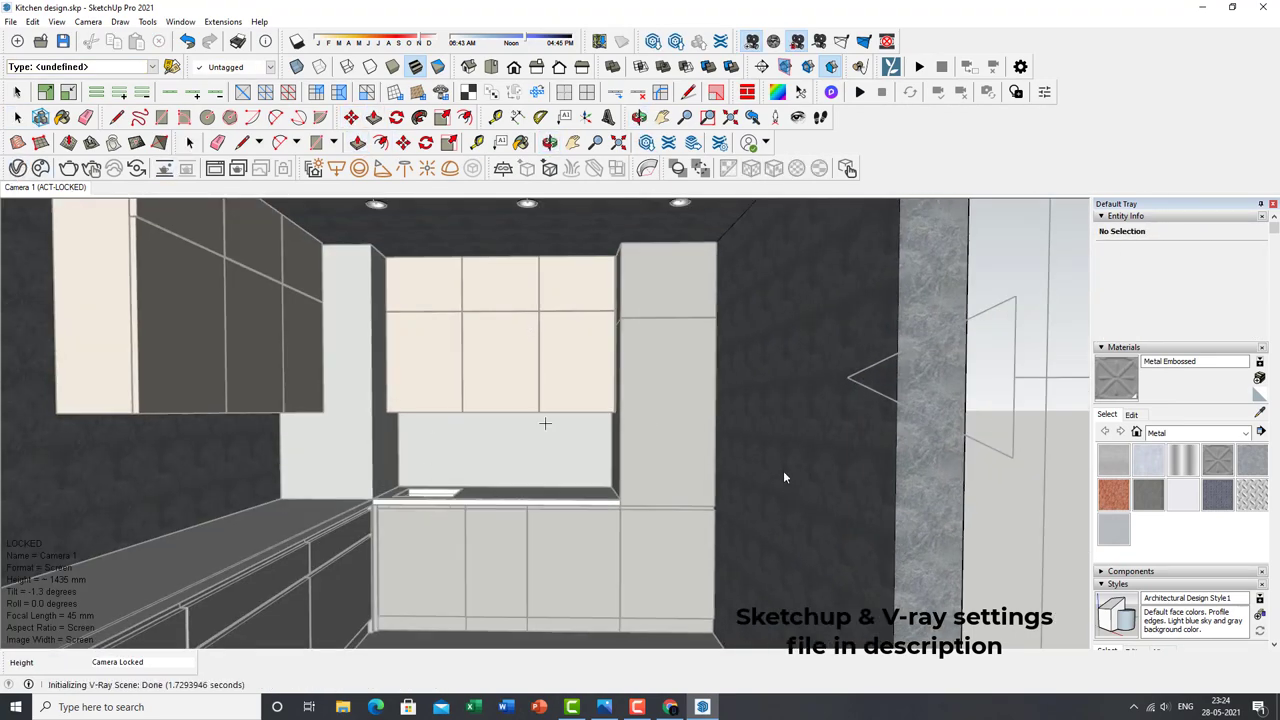
Turn on Safe Frame, unlock the camera, and reframe the whole kitchen wall.
drag(626, 108, 980, 62)
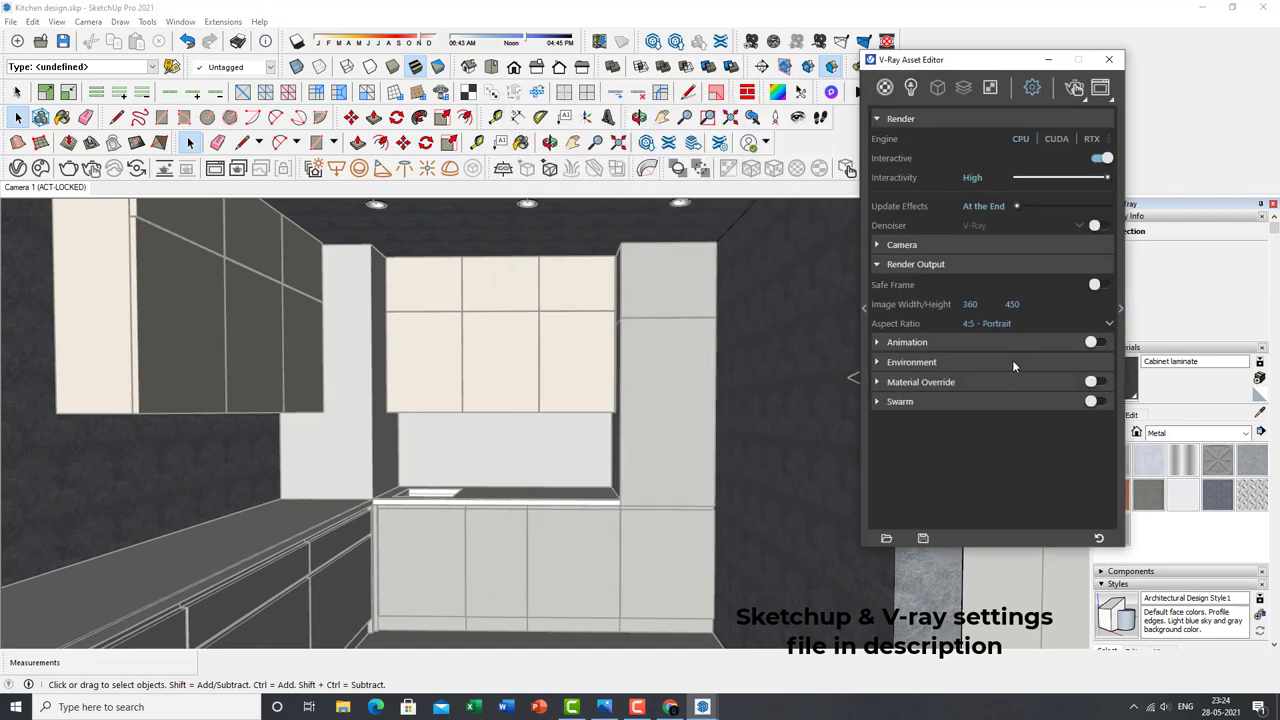
click(1089, 284)
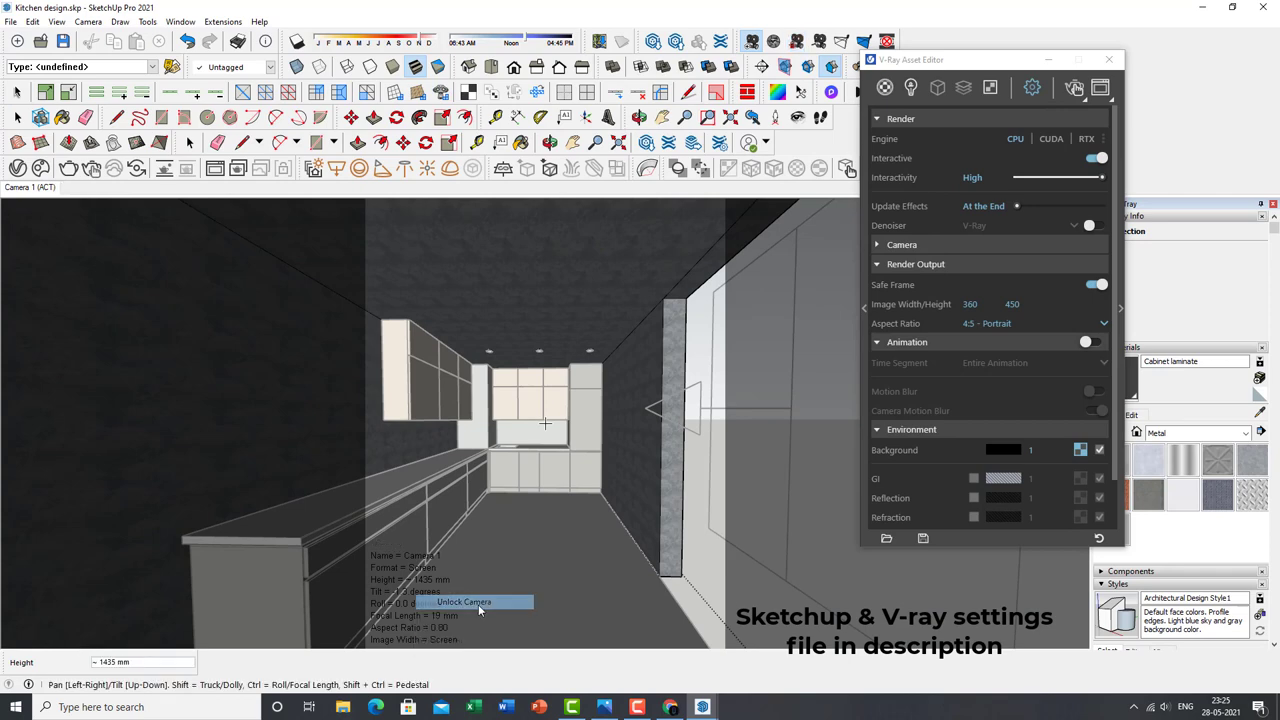
click(478, 604)
click(1093, 285)
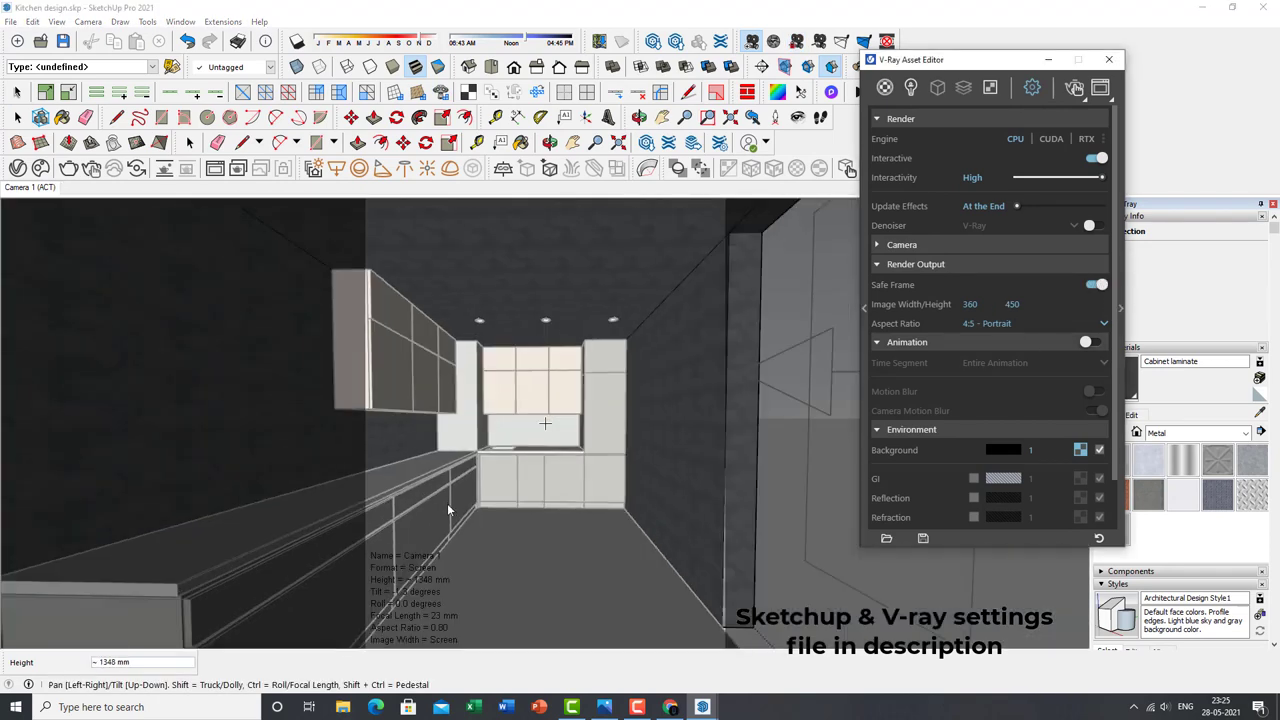
mouse_move(545, 423)
middle_down()
mouse_move(466, 500)
mouse_move(543, 420)
mouse_move(512, 514)
middle_up()
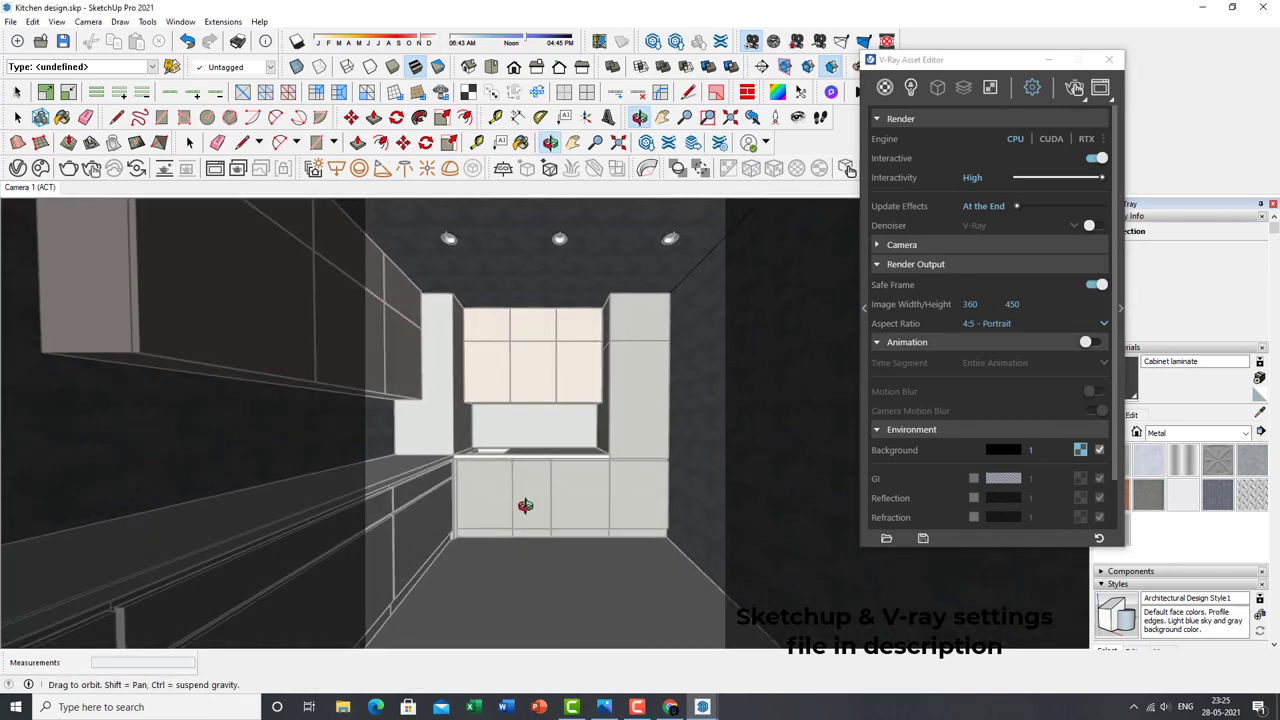
right_click(386, 478)
click(430, 583)
key(Return)
scroll(521, 384, down, 3)
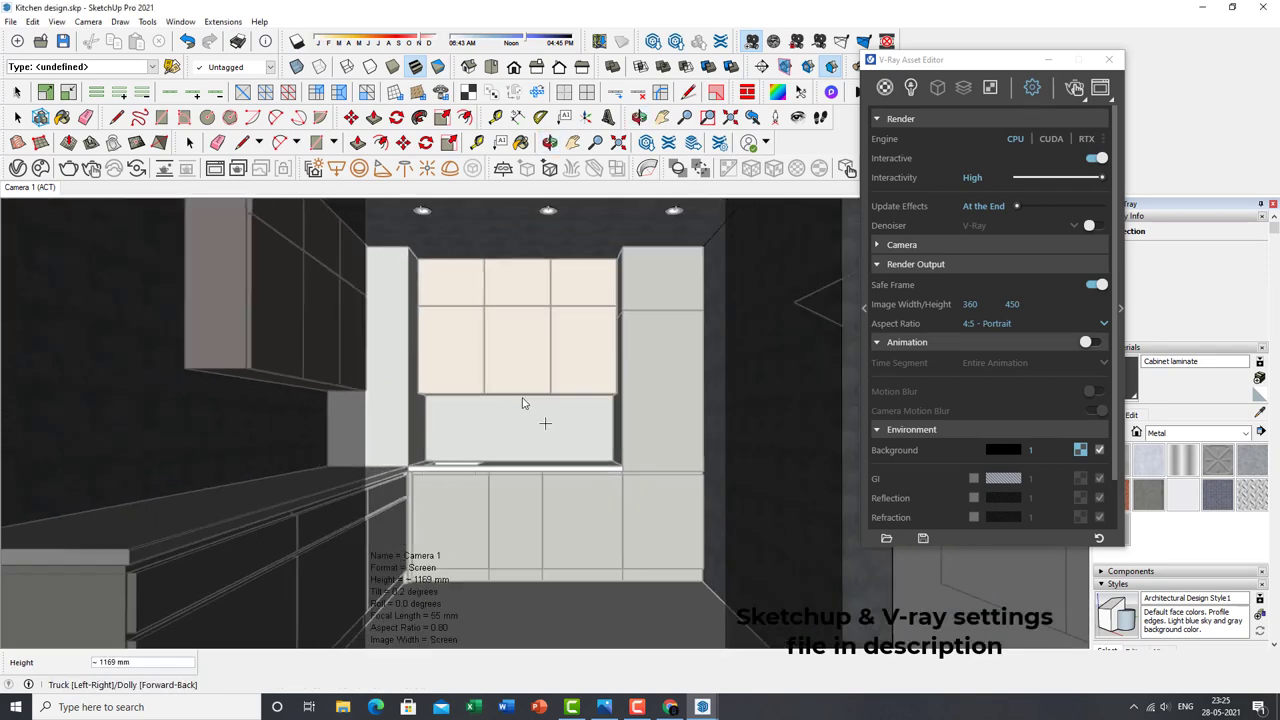
shift+middle_drag(523, 400, 532, 414)
Set the render aspect ratio to 4:5 Portrait (360×450).
click(1089, 344)
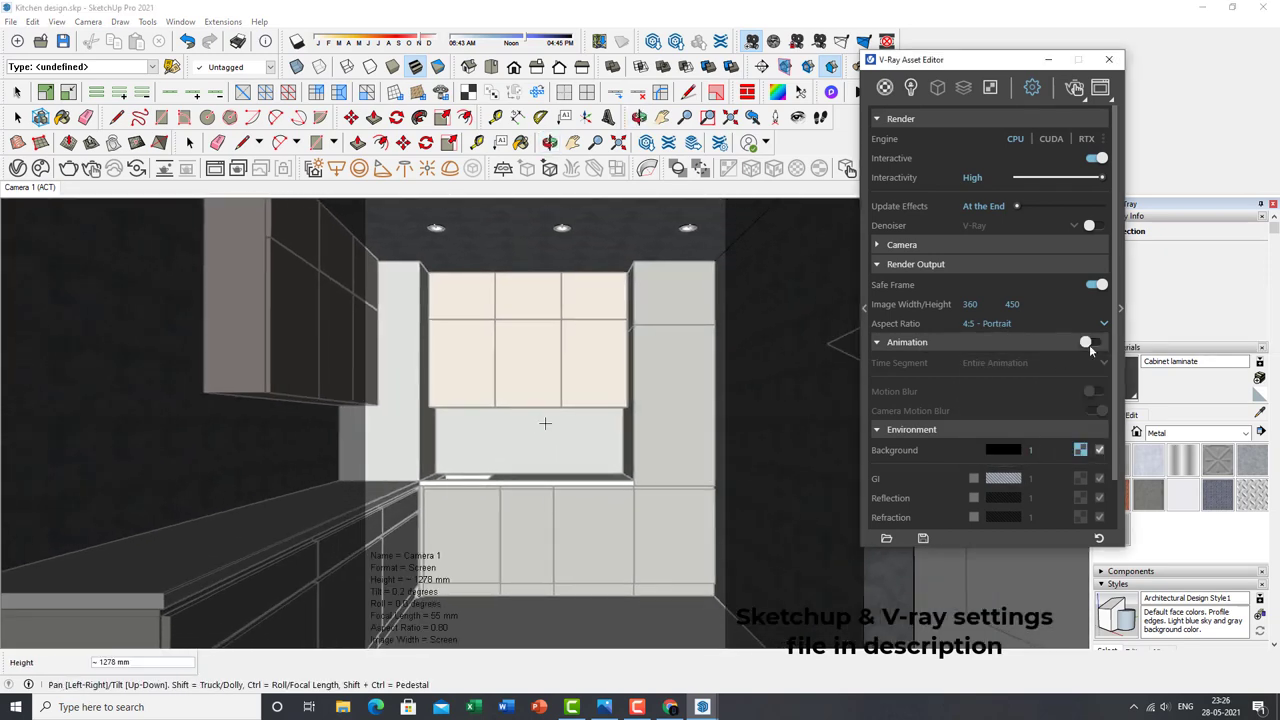
click(995, 381)
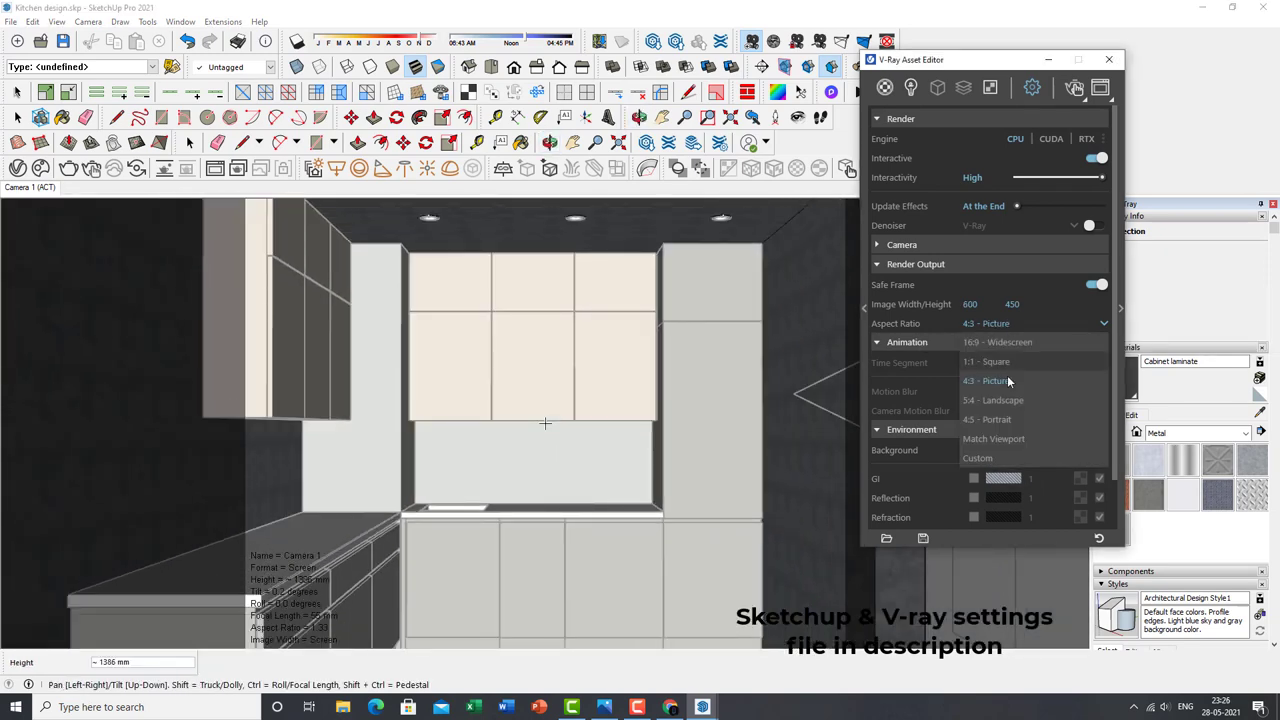
click(987, 419)
scroll(571, 452, up, 1)
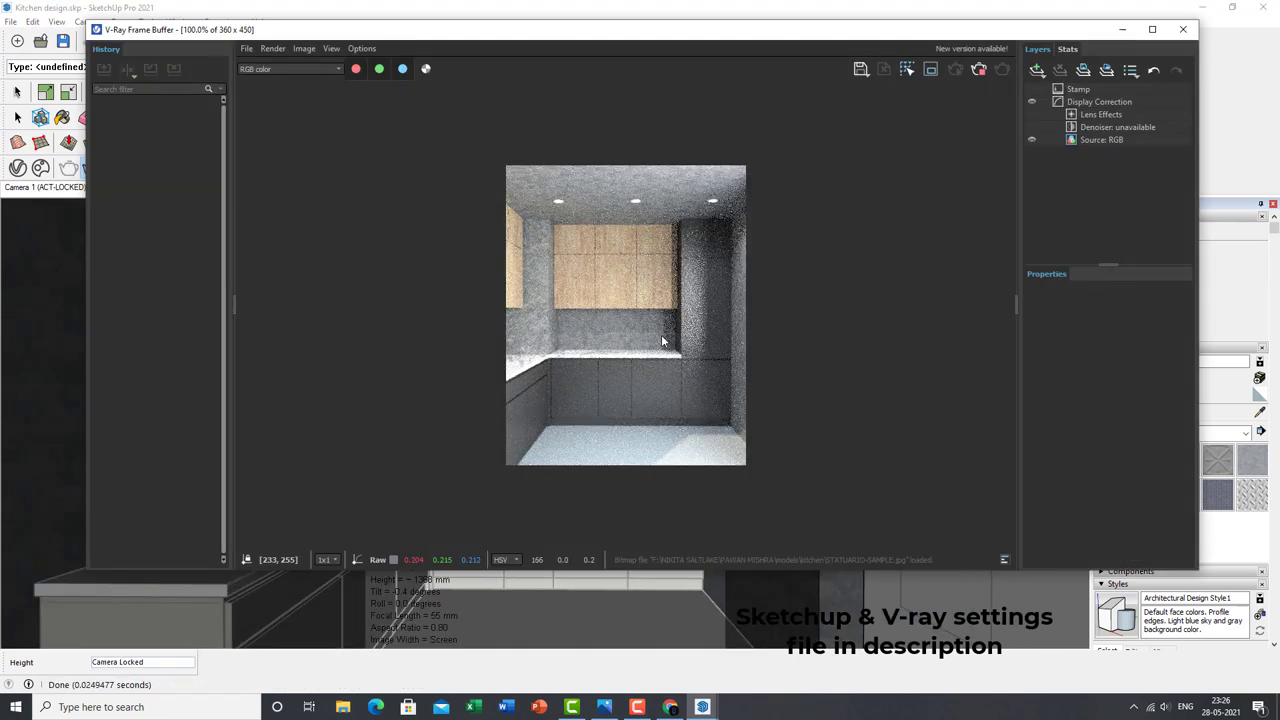
Close the render window and lower the SunLight intensity multiplier to 0.05.
click(1182, 29)
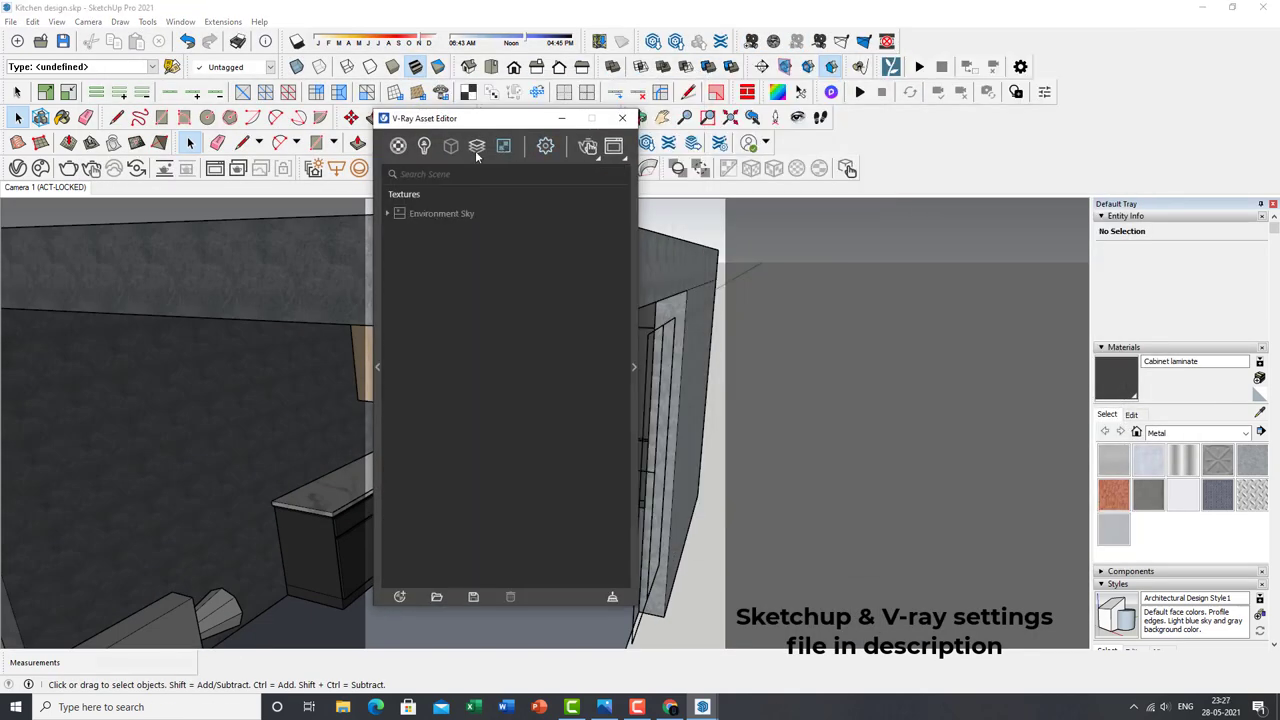
click(633, 318)
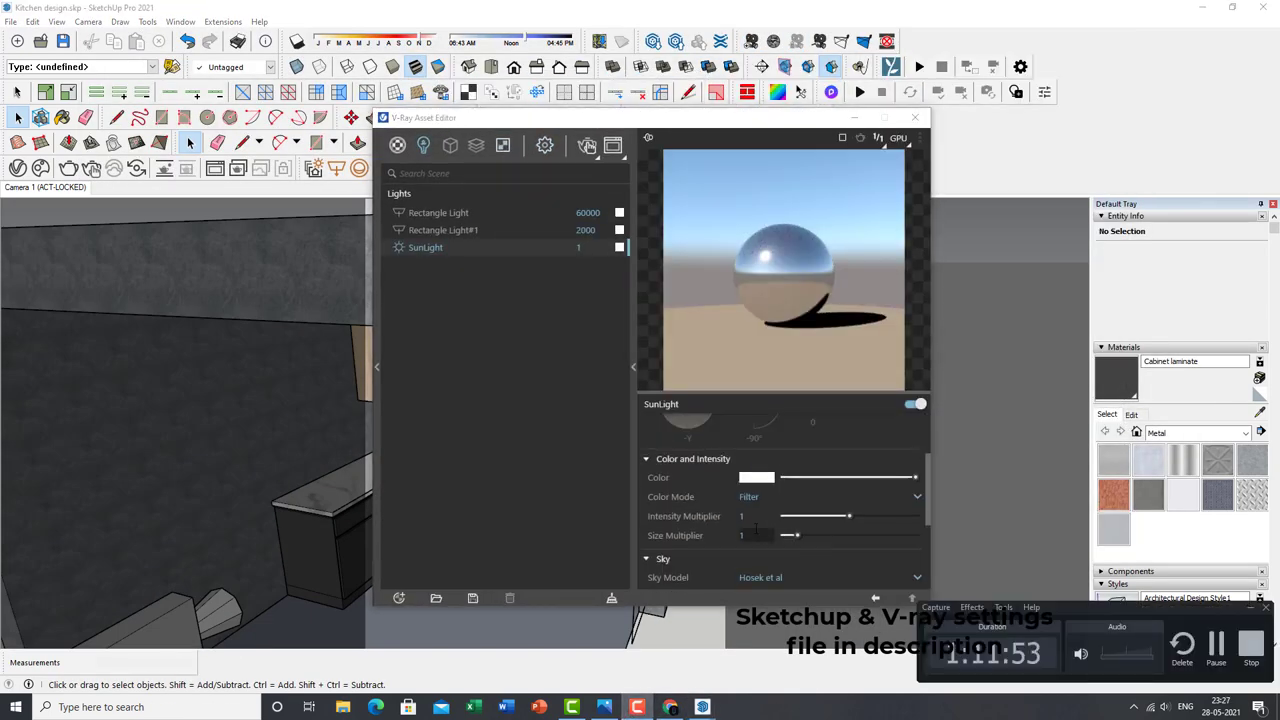
text(0.1)
key(Return)
text(.05)
key(Return)
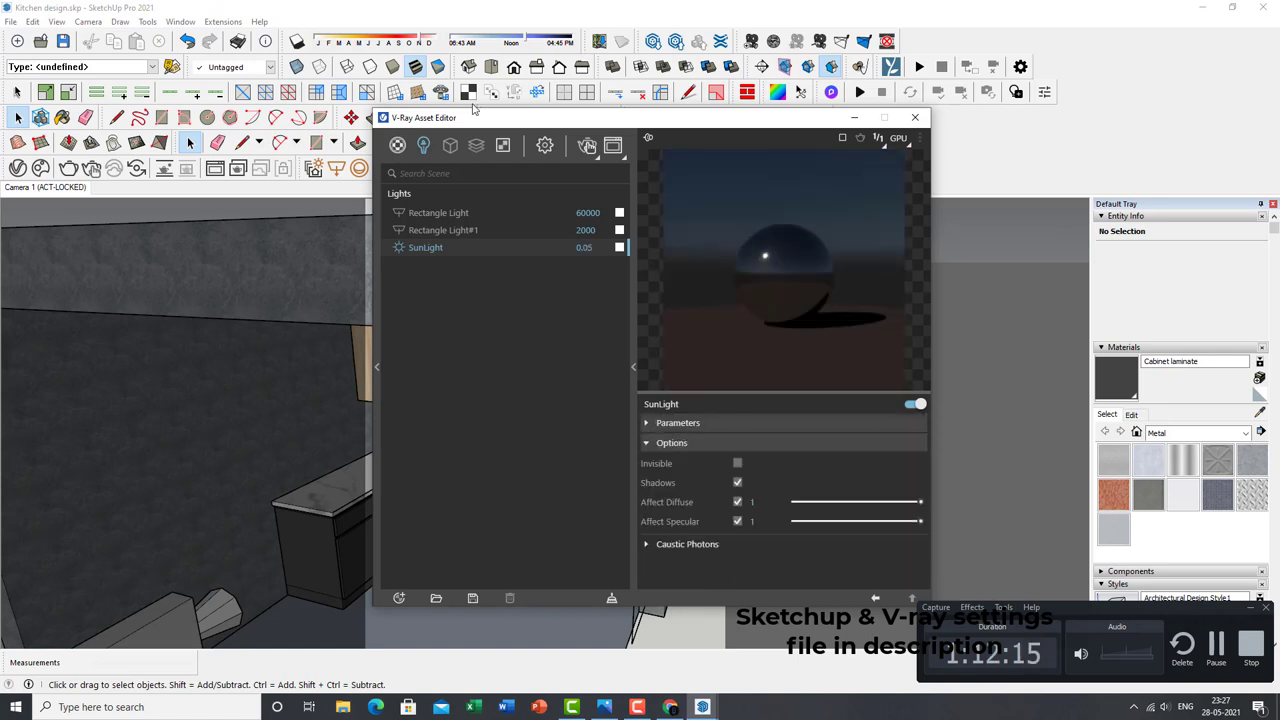
Try a different Environment sky model, restore the original, and re-render the kitchen.
click(503, 145)
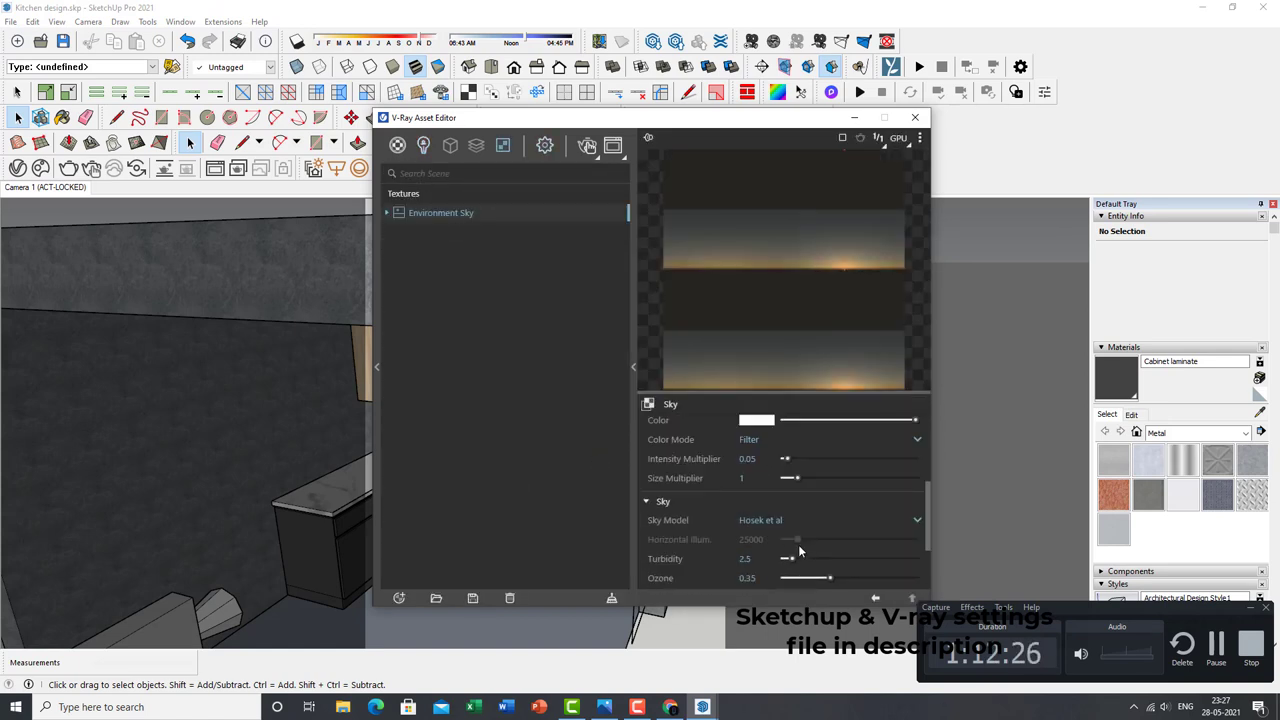
click(767, 441)
click(828, 422)
click(760, 498)
click(95, 170)
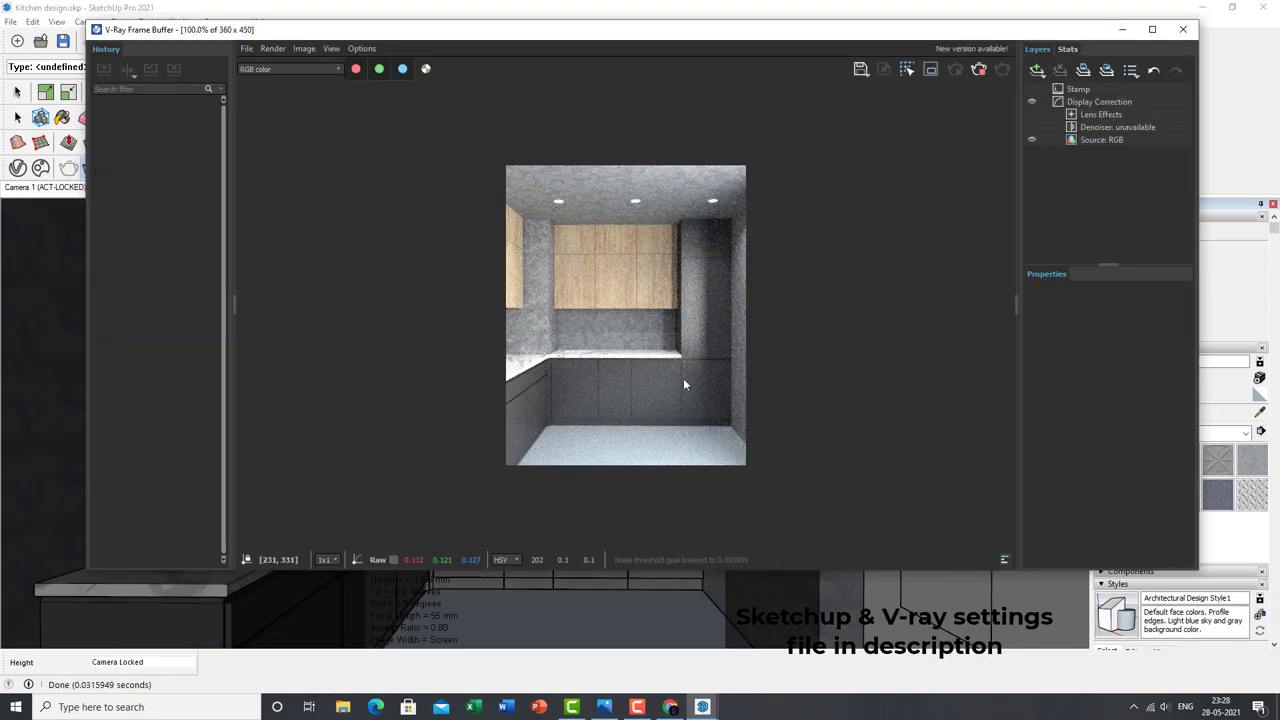
Lower the second rectangle light's intensity to 40 in the Lights list.
click(40, 167)
drag(523, 113, 888, 111)
click(750, 239)
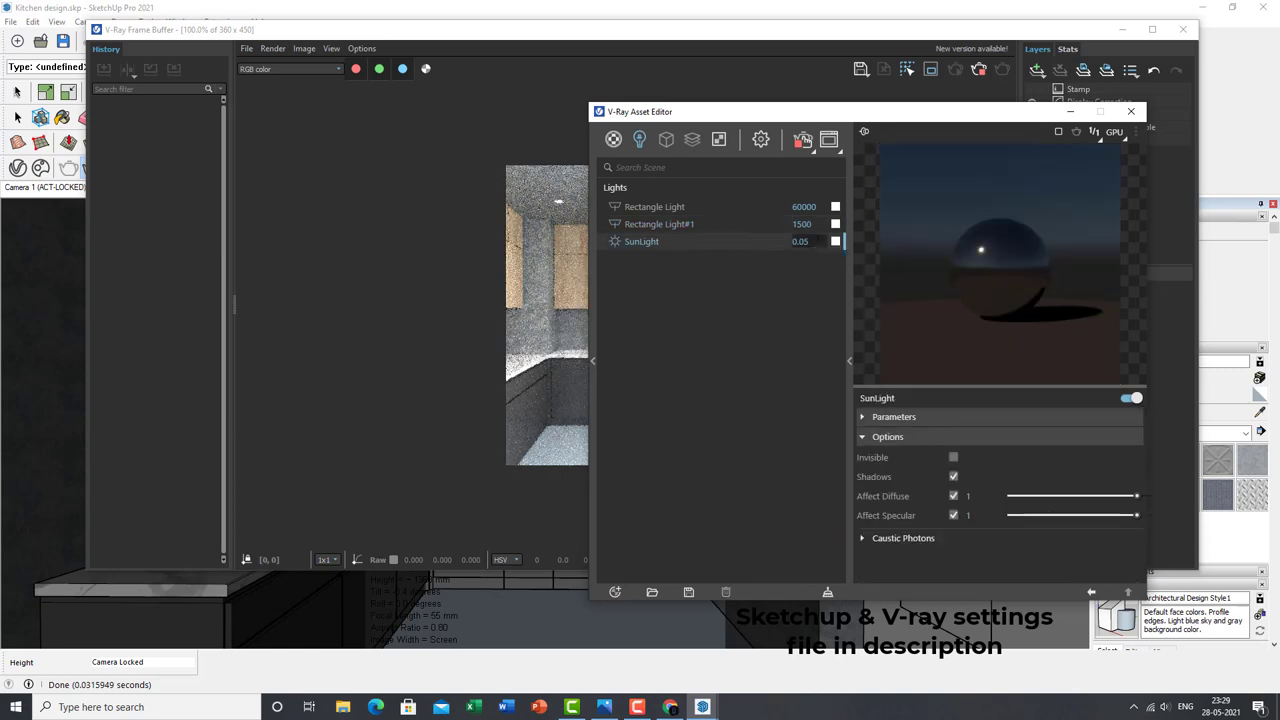
text(40)
key(Return)
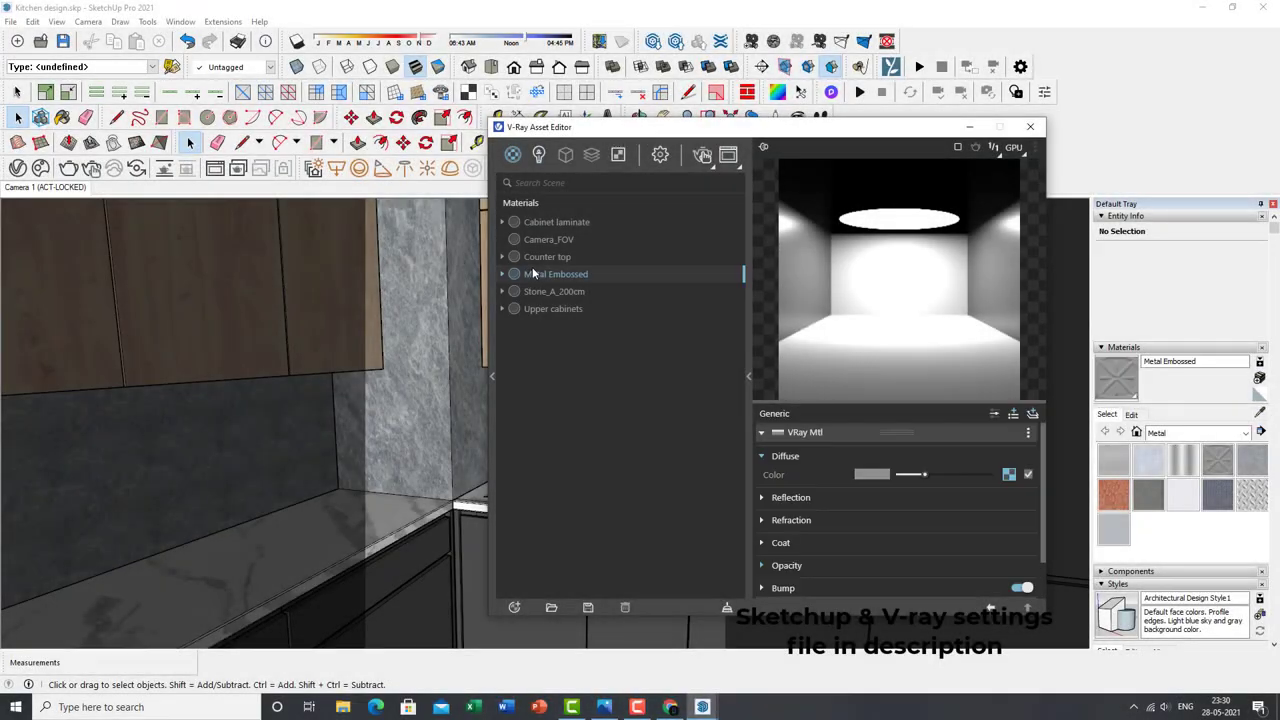
Pick a new image for the Stone_A_200cm texture and make the Ceiling diffuse colour white.
click(620, 289)
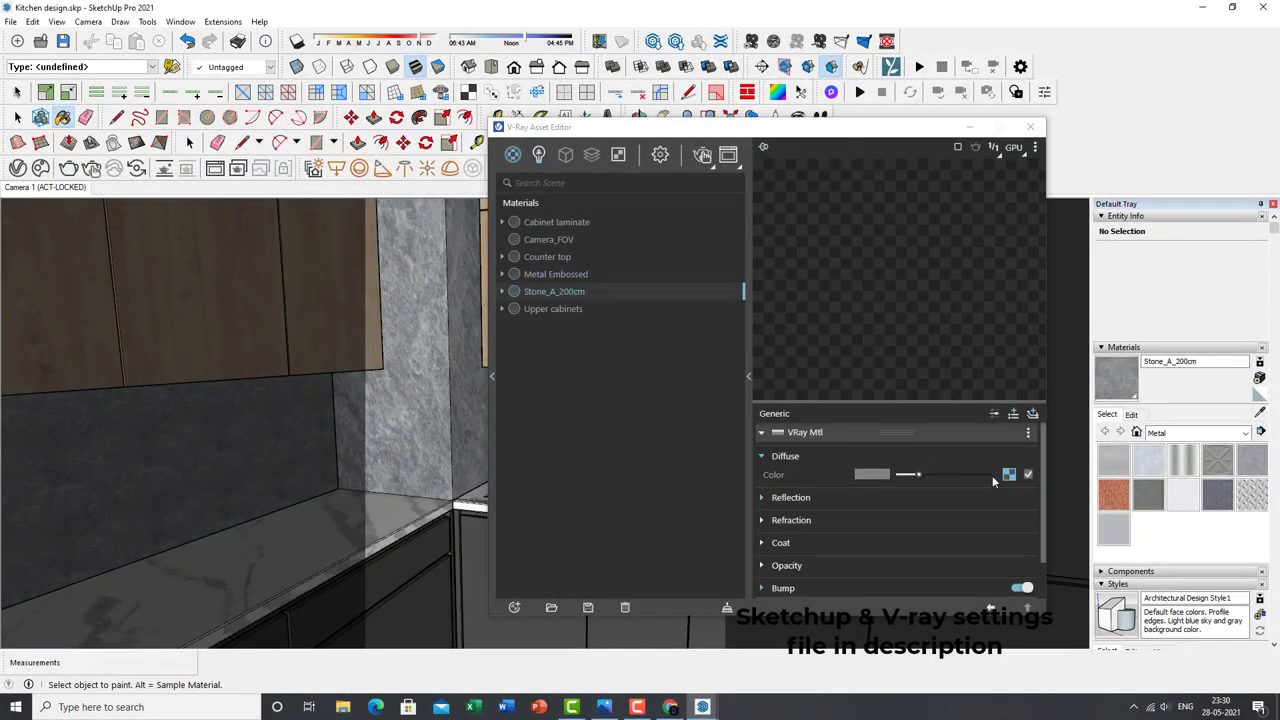
click(1003, 474)
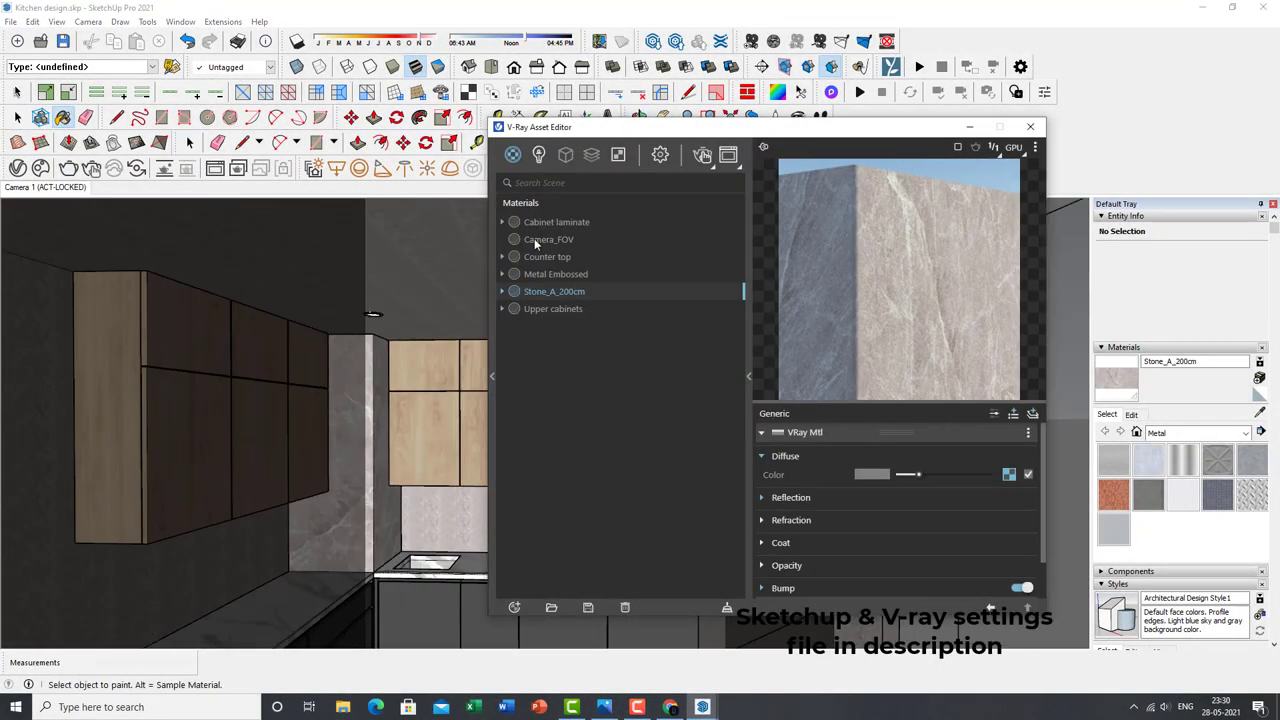
click(575, 222)
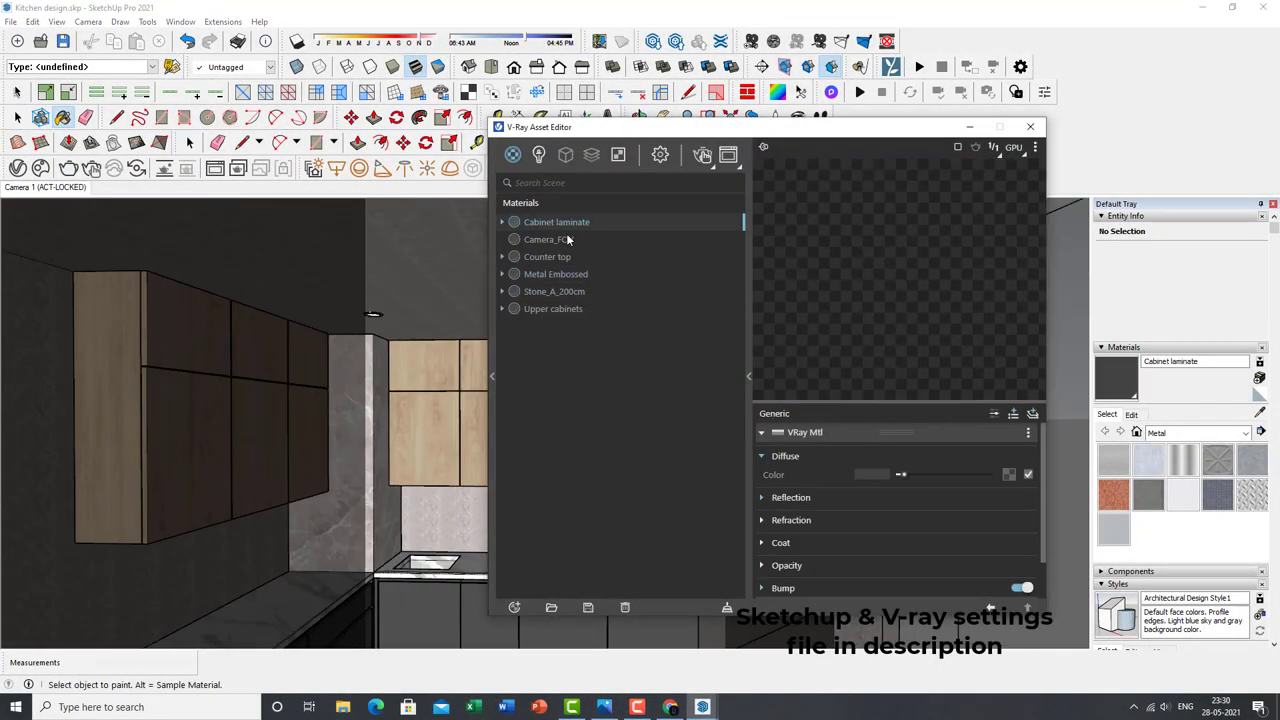
right_click(585, 222)
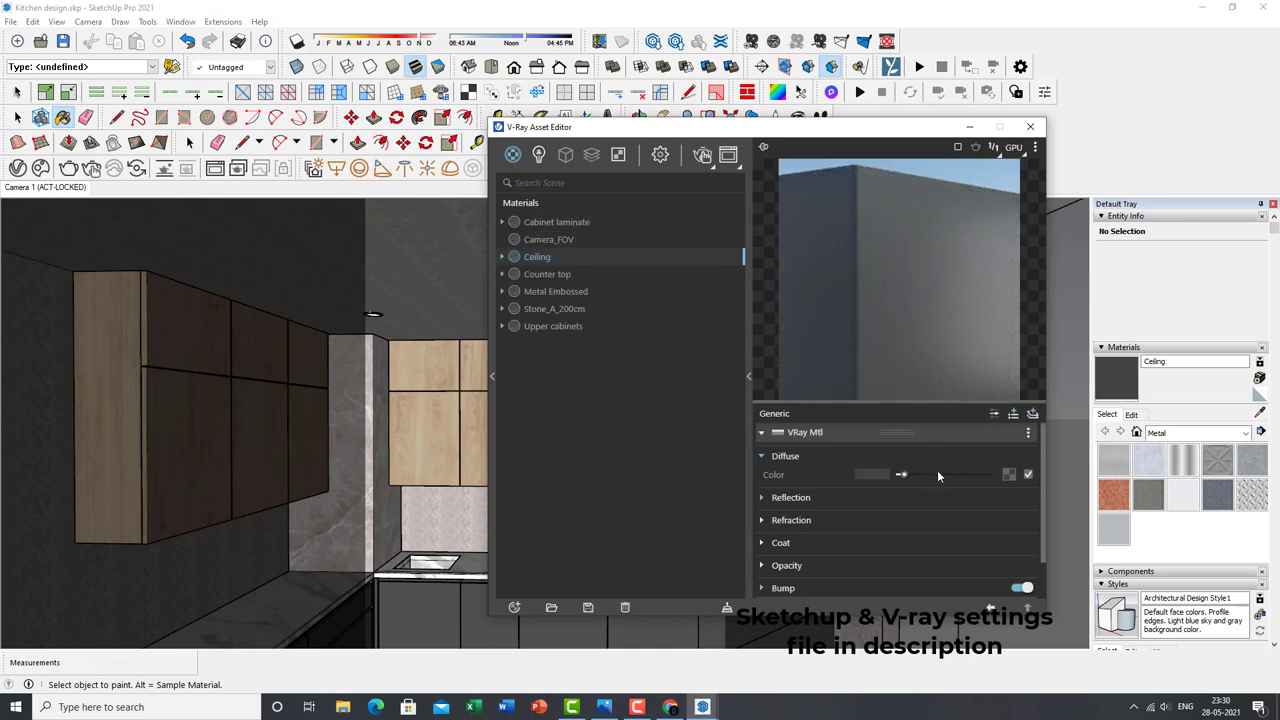
drag(937, 475, 990, 474)
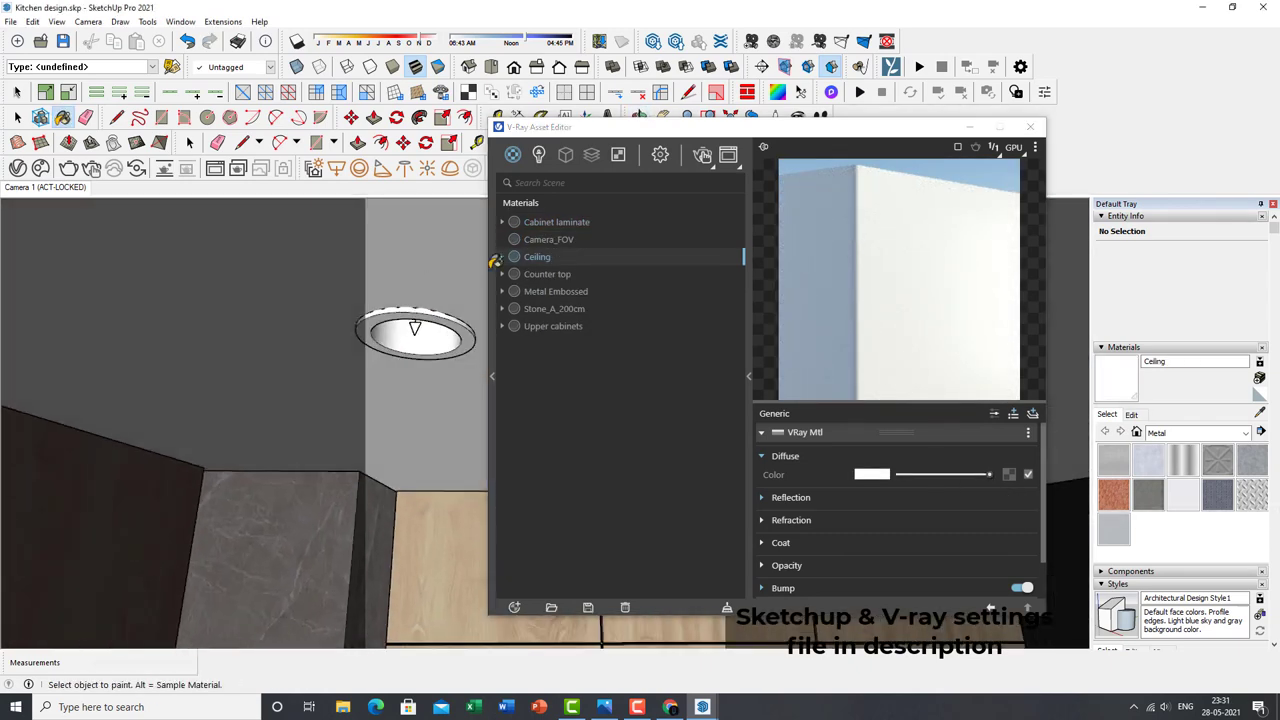
Duplicate a material as Holder with metalness 0.2 and reflection glossiness 0.9.
right_click(570, 225)
click(605, 322)
double_click(594, 239)
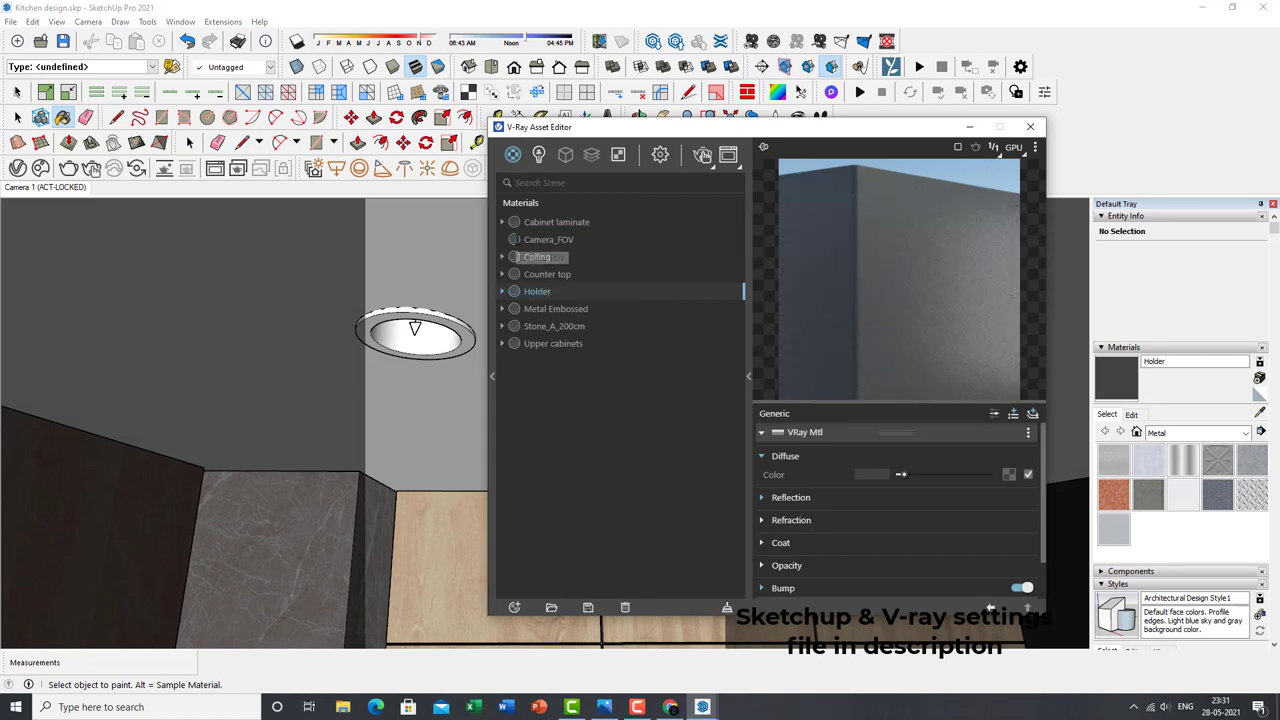
drag(899, 594, 916, 594)
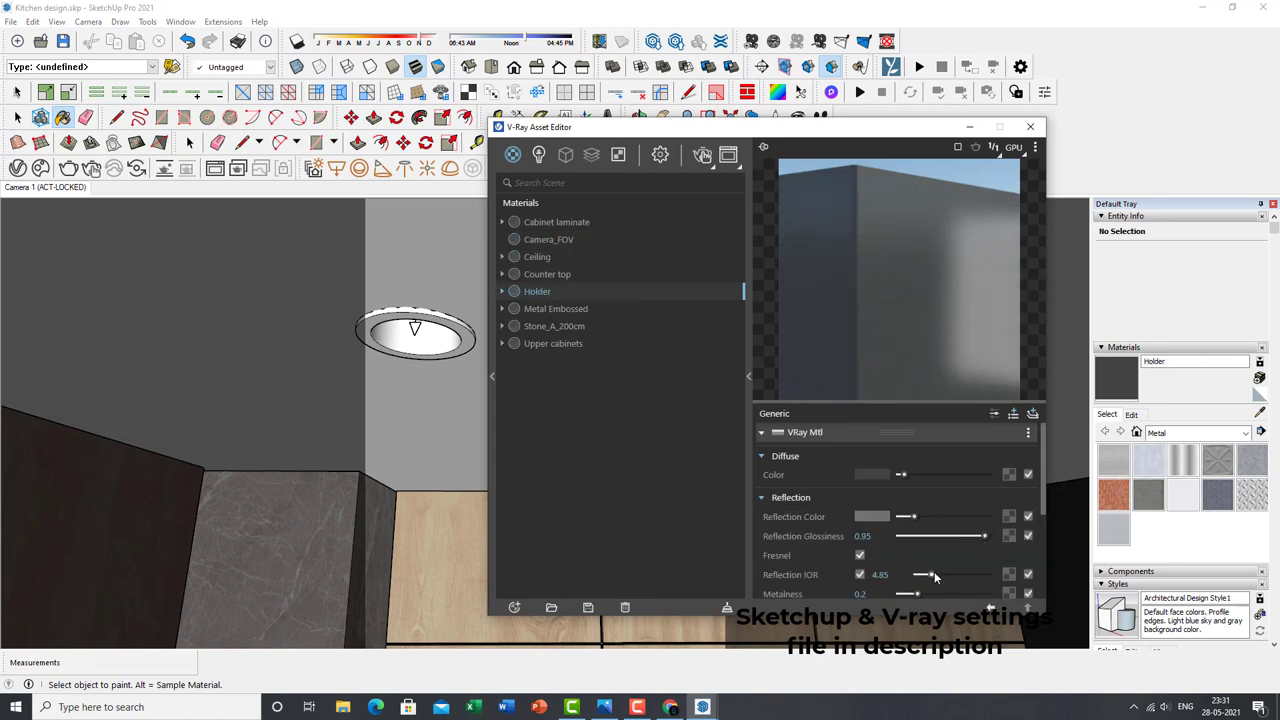
click(980, 537)
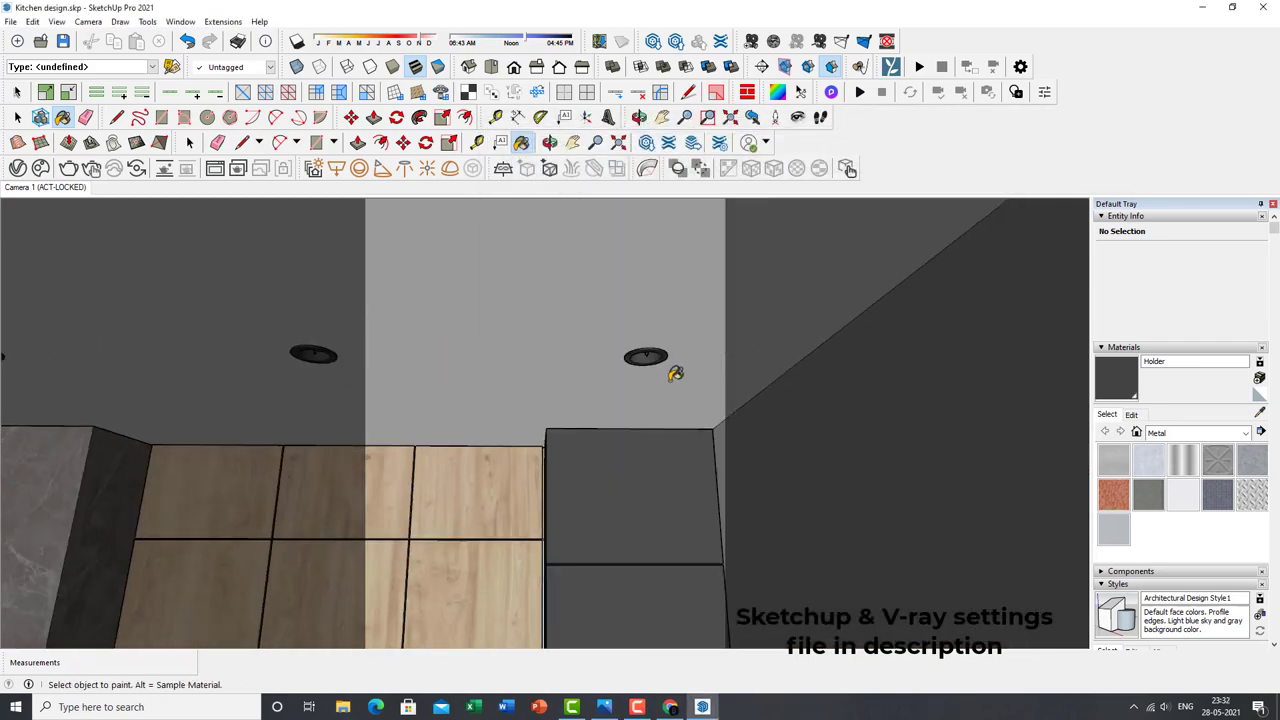
Orbit around the upper cabinets toward the marble backsplash wall.
mouse_move(675, 373)
middle_down()
mouse_move(563, 394)
mouse_move(543, 471)
middle_up()
right_click(491, 398)
middle_drag(491, 398, 527, 477)
Pin-position the marble texture on the backsplash face and confirm the new vein placement.
scroll(414, 423, up, 3)
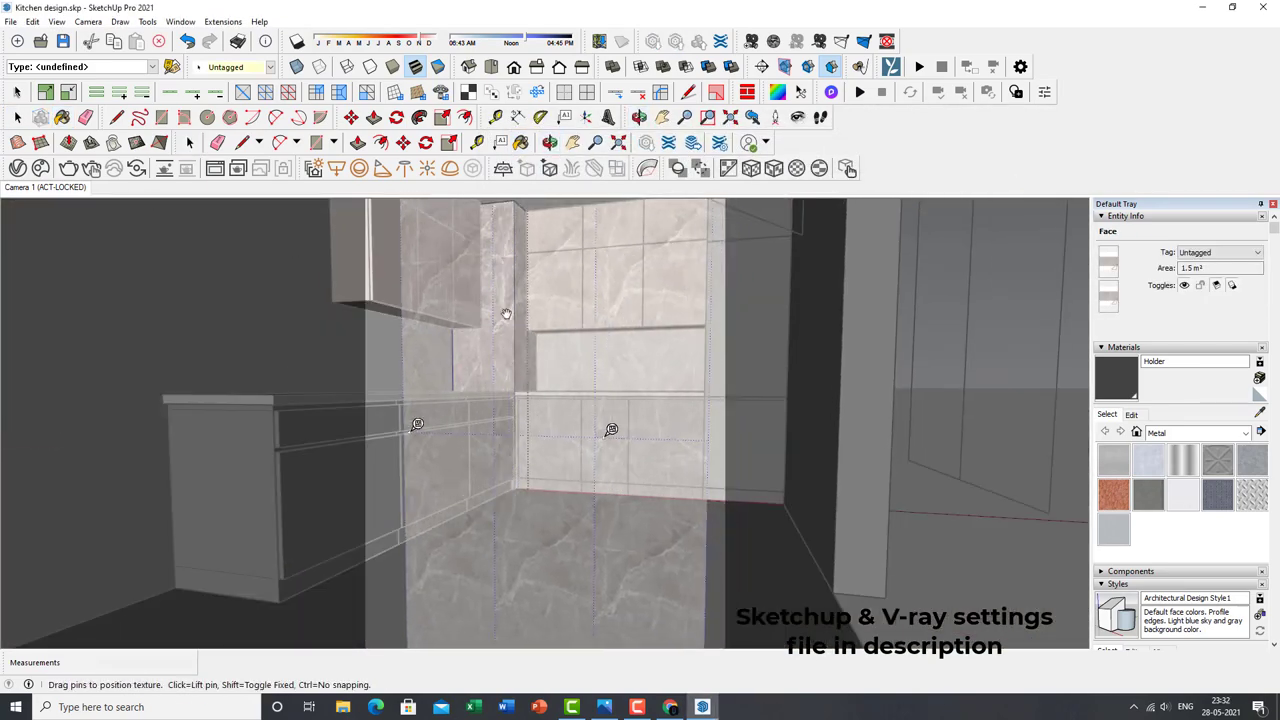
scroll(414, 423, up, 3)
scroll(531, 414, down, 3)
mouse_move(531, 414)
middle_down()
mouse_move(510, 379)
mouse_move(600, 491)
mouse_move(534, 414)
mouse_move(420, 380)
mouse_move(403, 333)
middle_up()
right_click(534, 414)
click(534, 414)
right_click(538, 409)
scroll(420, 380, up, 3)
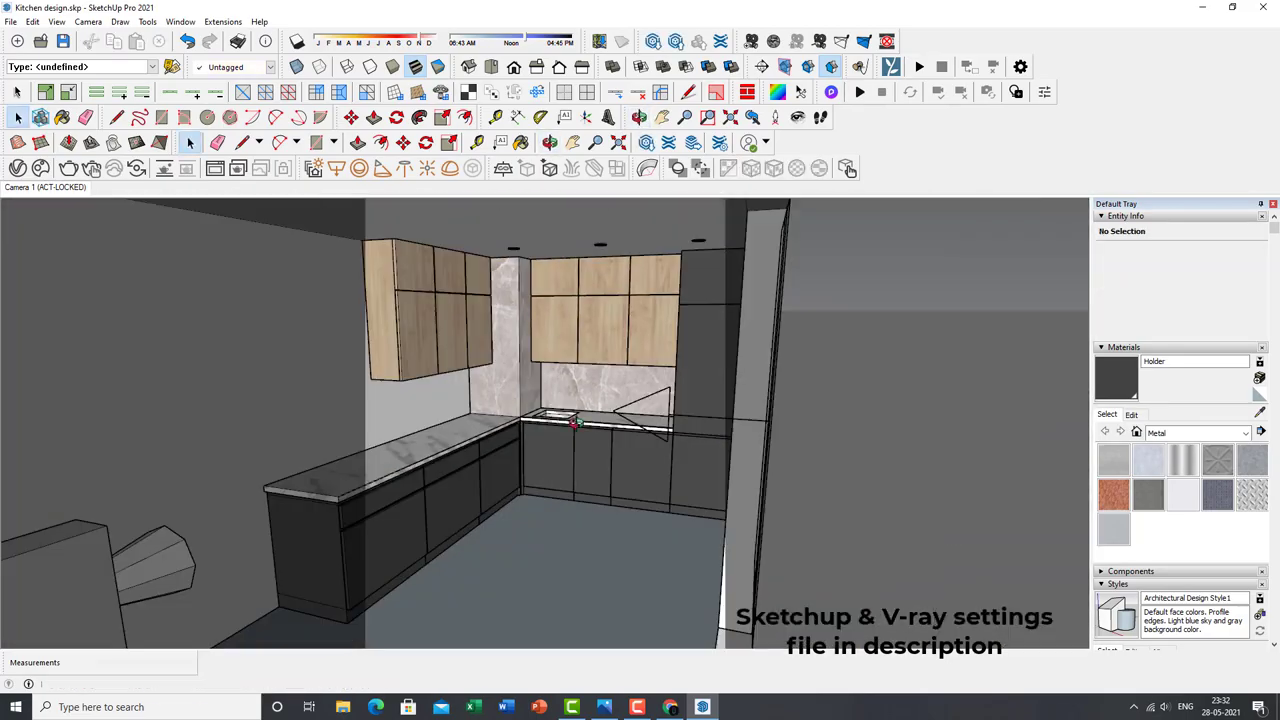
click(603, 707)
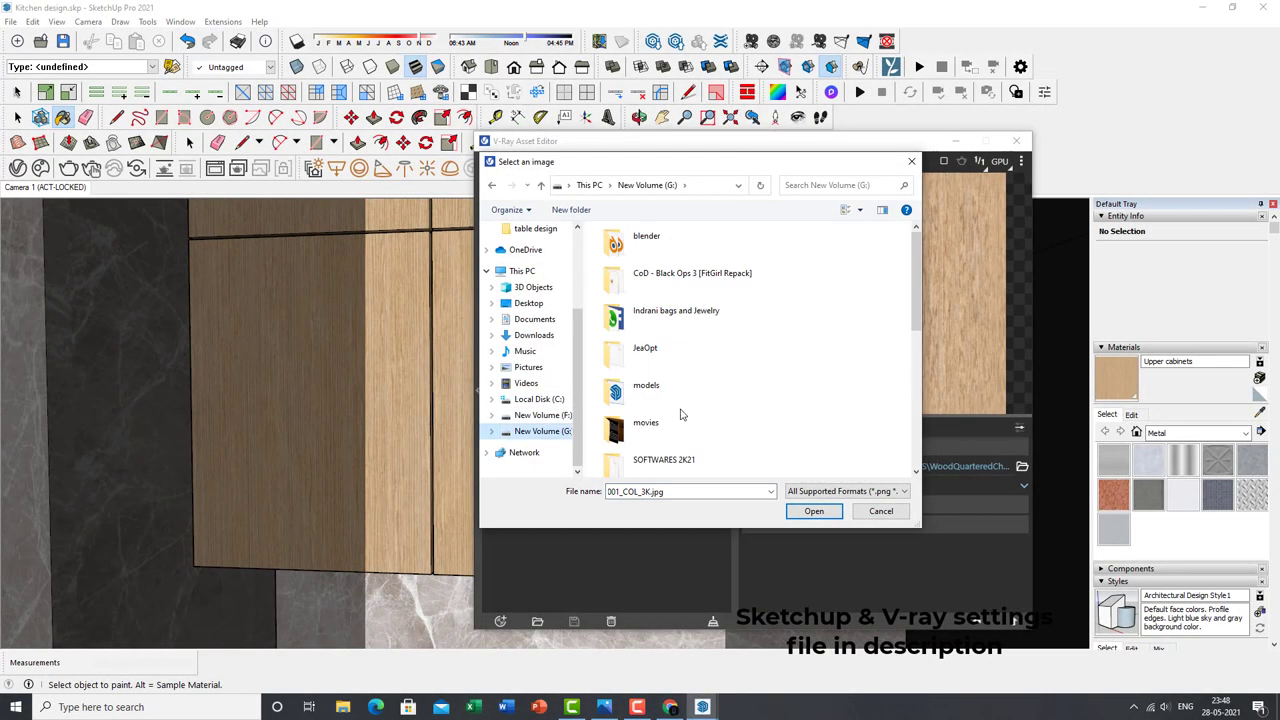
Load the light wood JPG as the Upper cabinets texture.
double_click(680, 414)
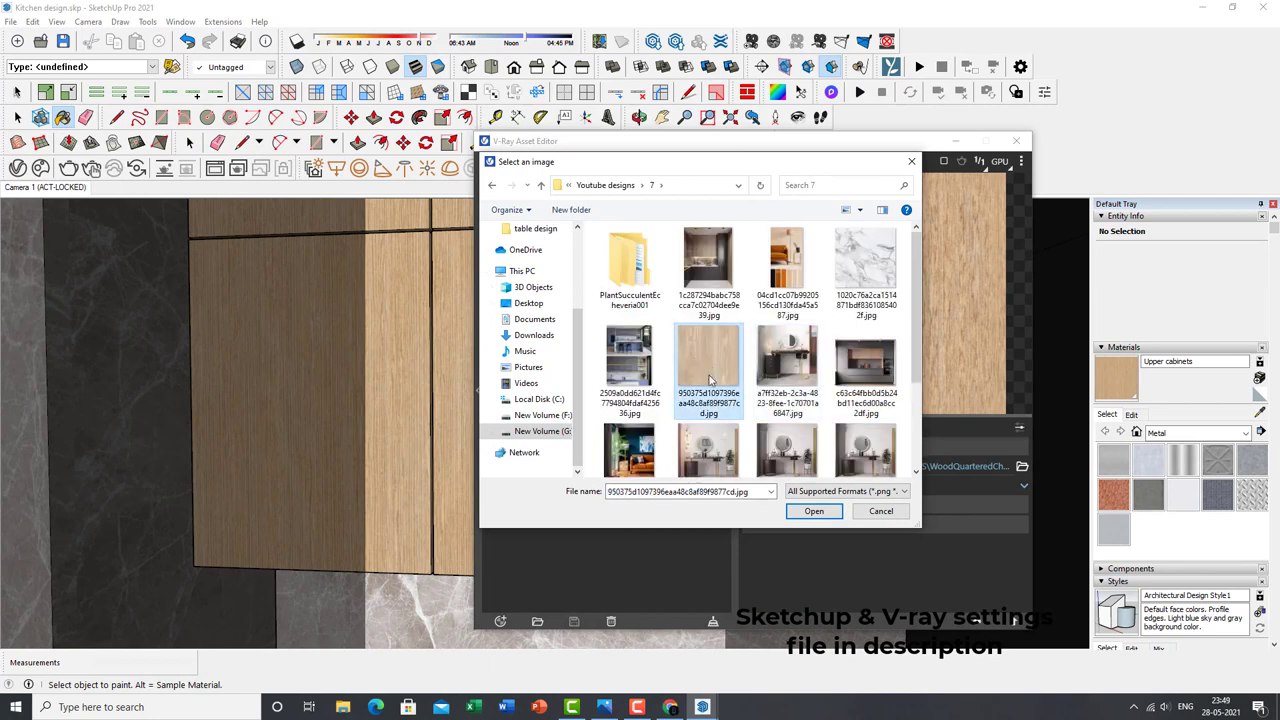
double_click(729, 357)
scroll(978, 581, down, 5)
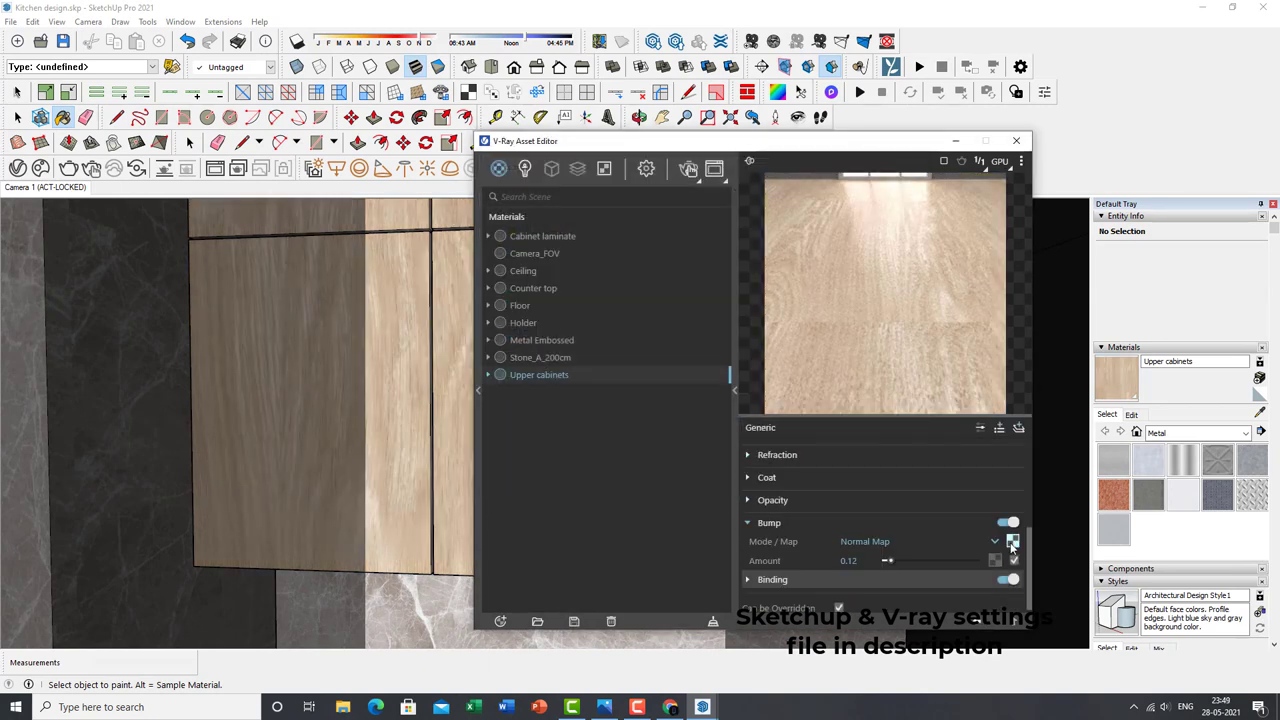
Wrap the bump map texture in a Spline Curve and move its start point to 0.437.
click(1011, 536)
click(900, 505)
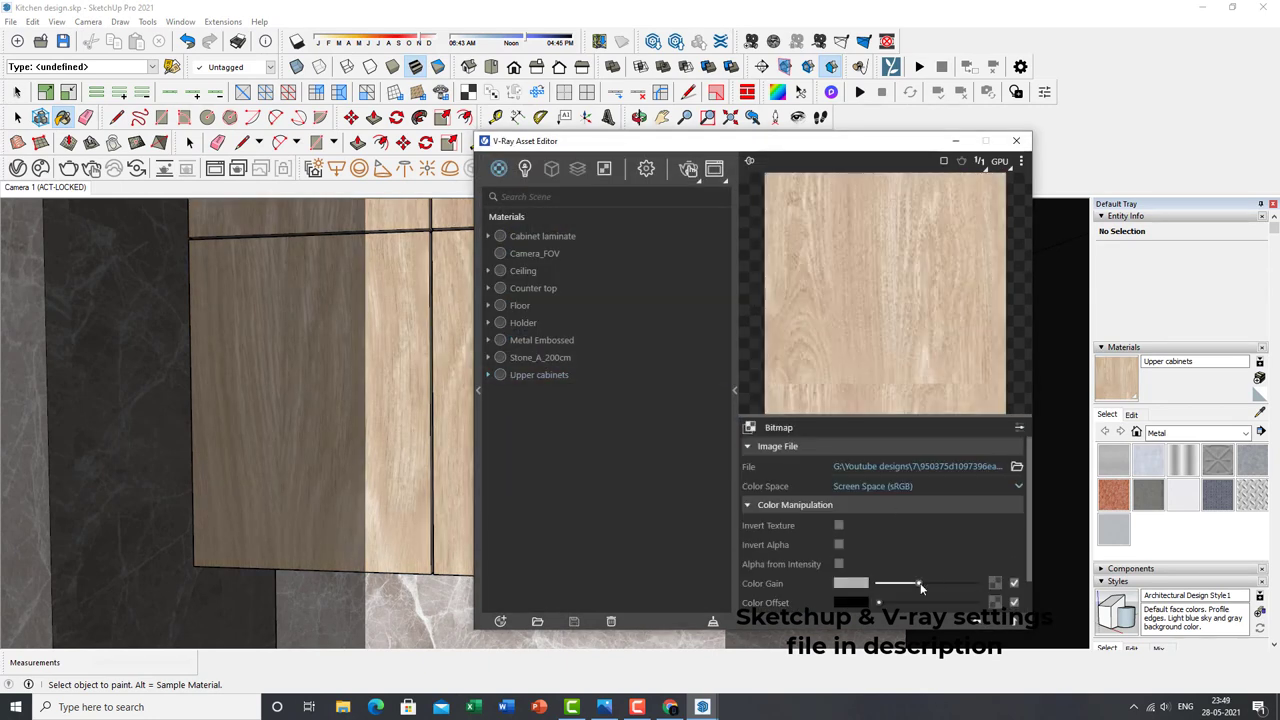
click(838, 525)
click(838, 525)
right_click(1013, 536)
mouse_move(975, 507)
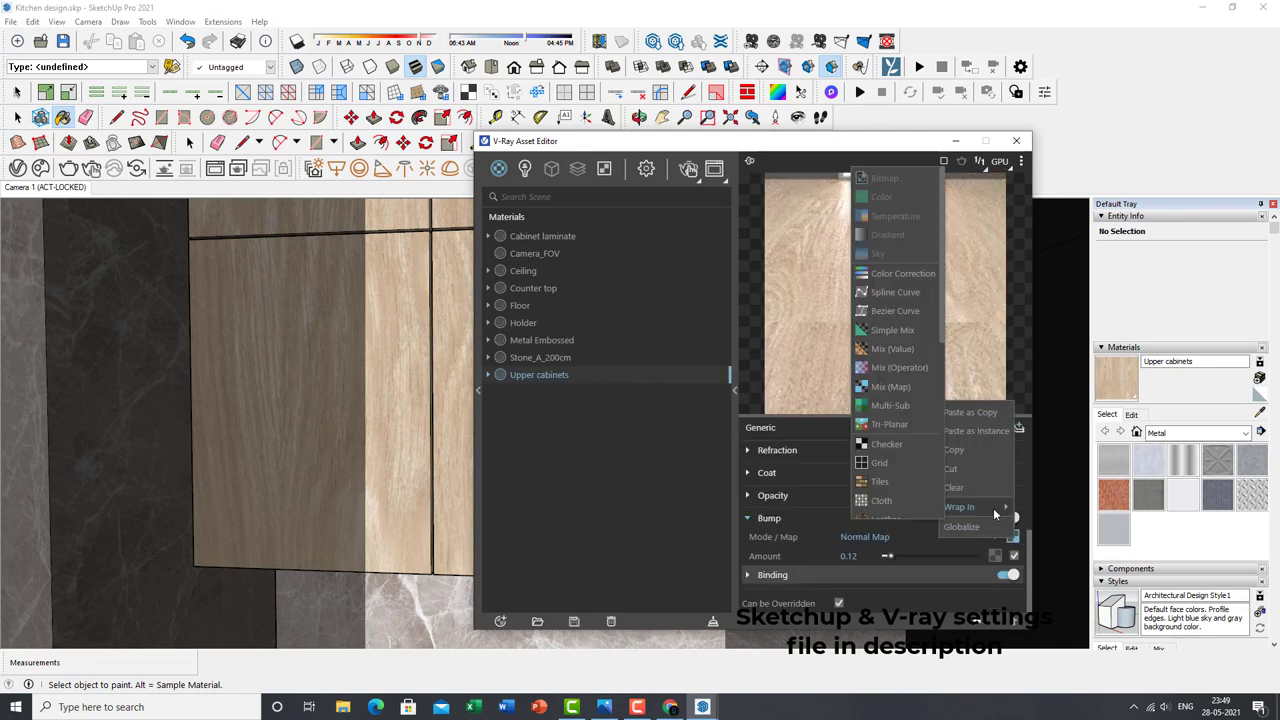
click(900, 292)
drag(815, 524, 808, 502)
scroll(884, 512, up, 3)
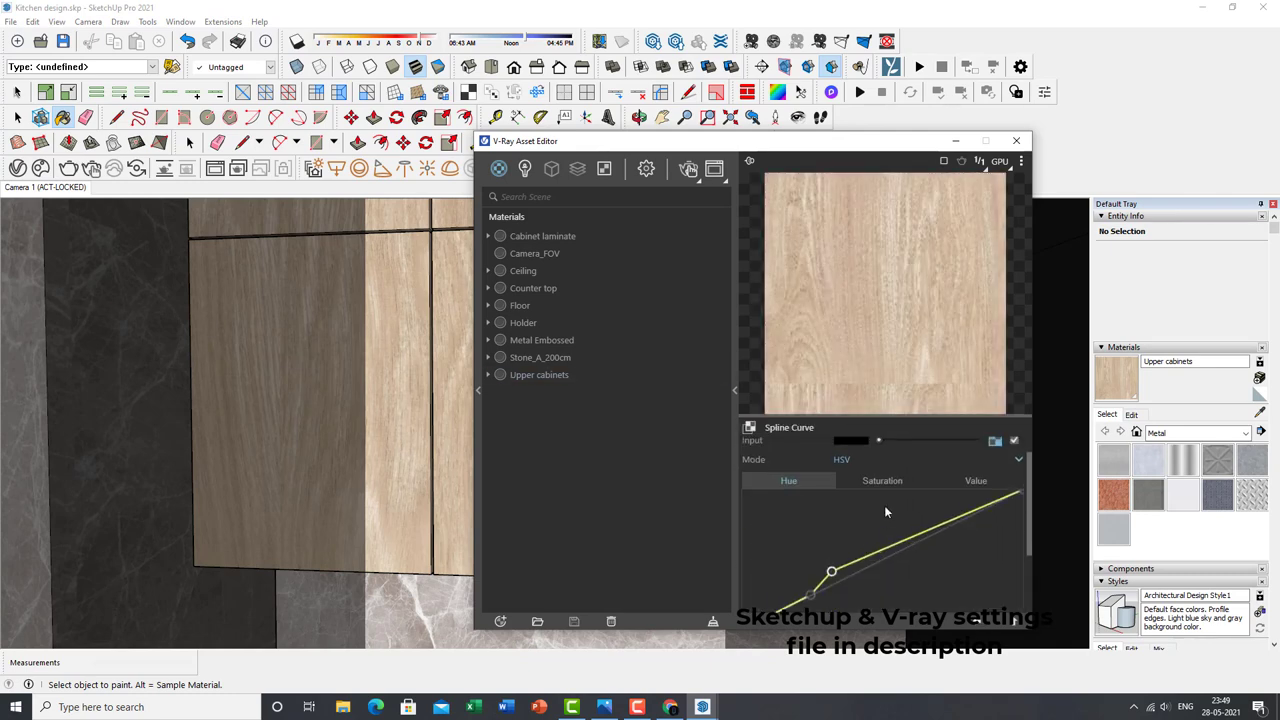
drag(744, 531, 891, 524)
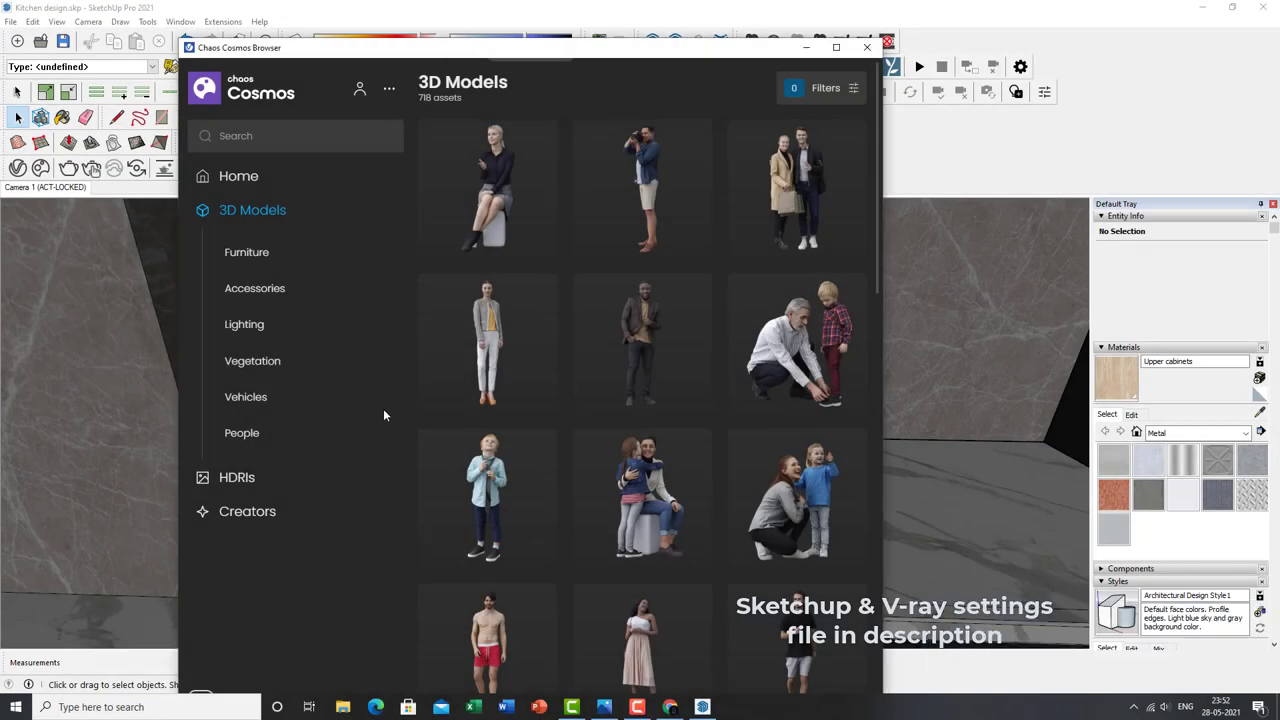
Browse Cosmos 3D Models under Accessories > Decoration for countertop items.
click(254, 288)
click(568, 528)
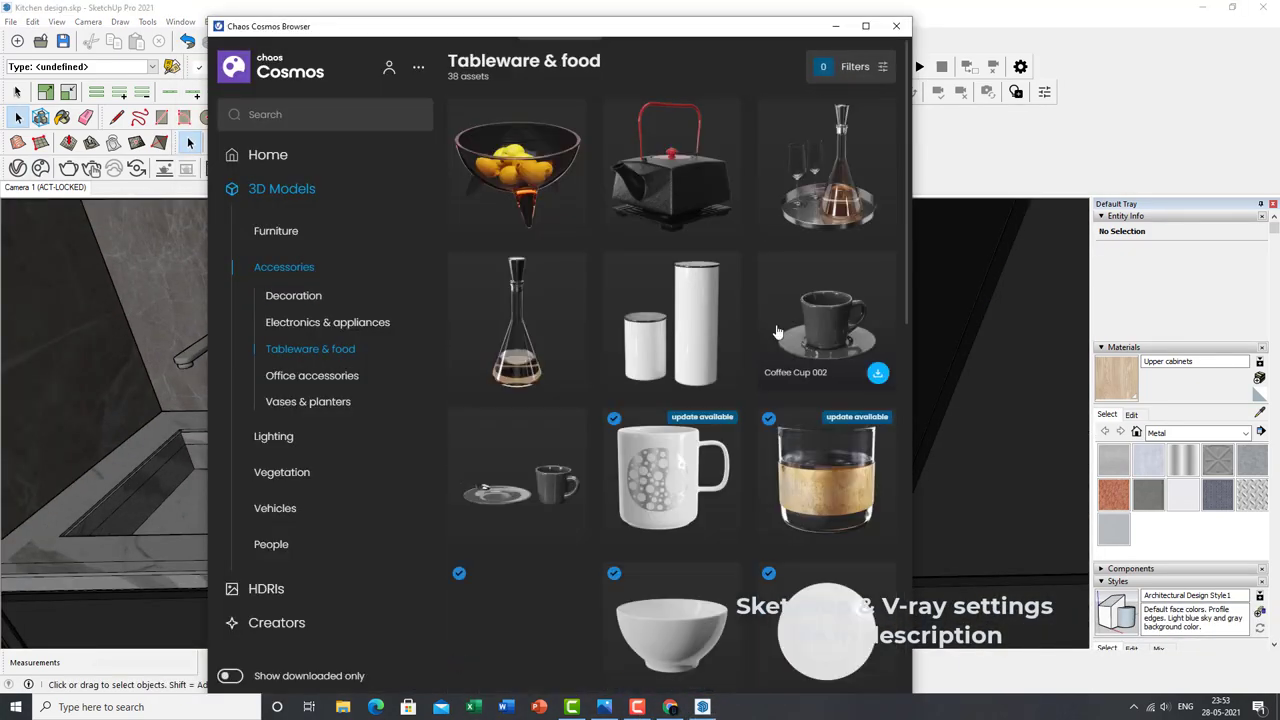
scroll(776, 331, down, 2)
scroll(770, 360, down, 2)
scroll(753, 402, up, 4)
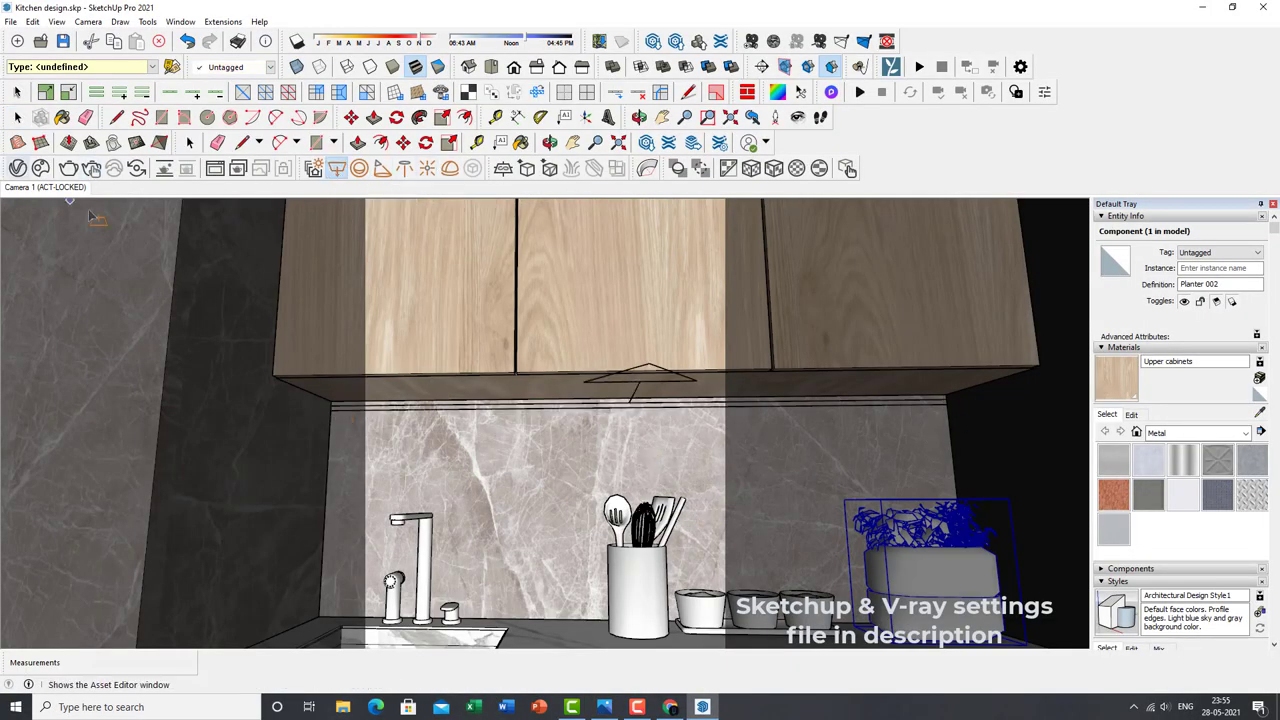
Orbit to a new kitchen angle and start a V-Ray Interactive Render.
middle_drag(614, 407, 560, 400)
key(m)
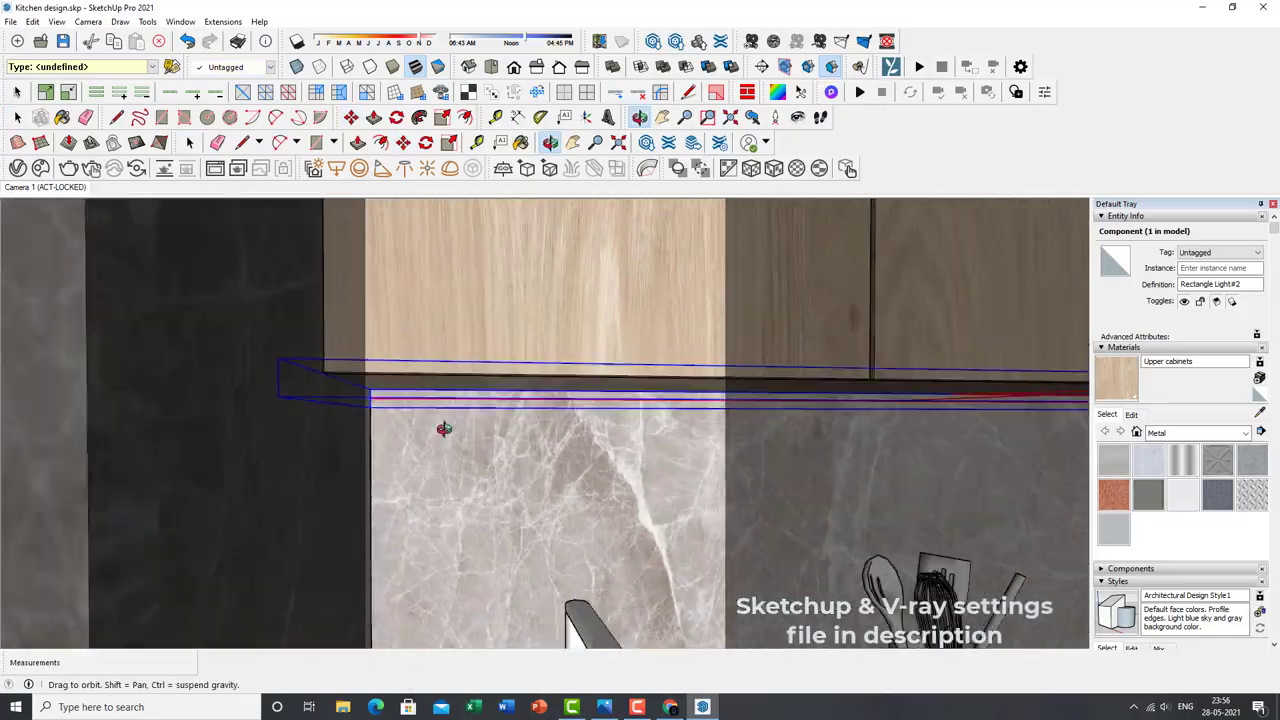
middle_drag(443, 536, 525, 375)
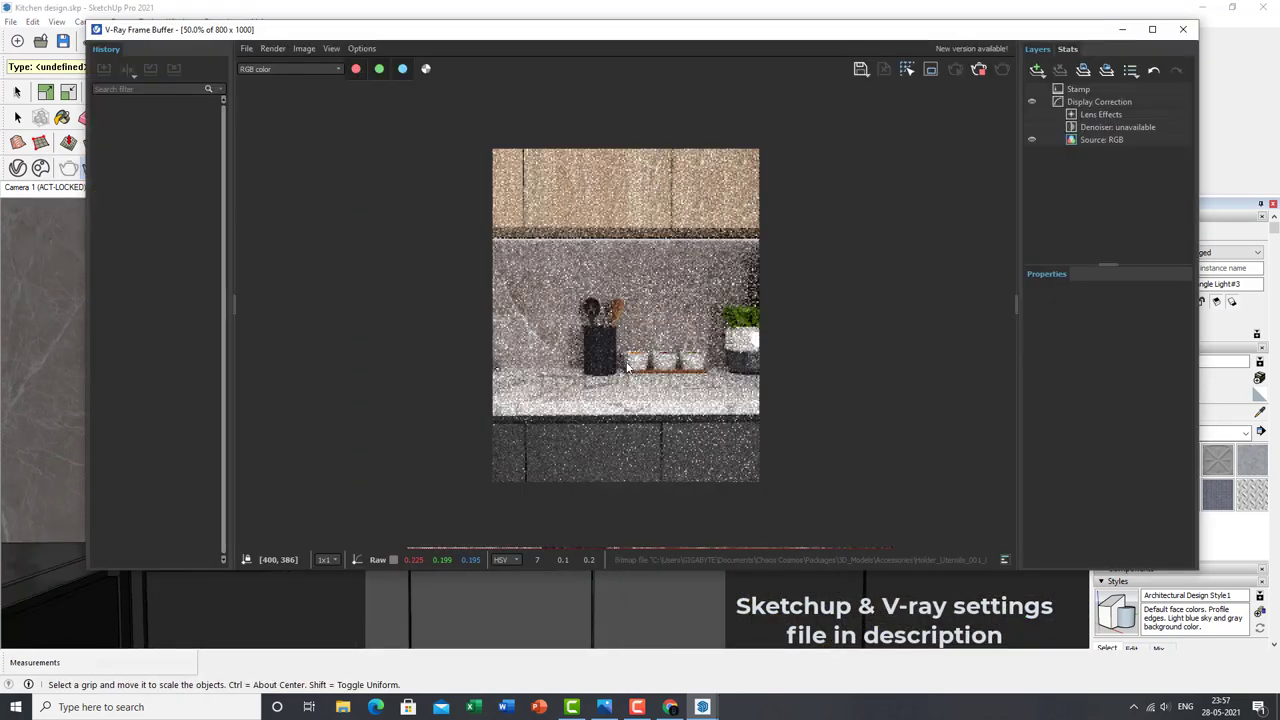
click(18, 172)
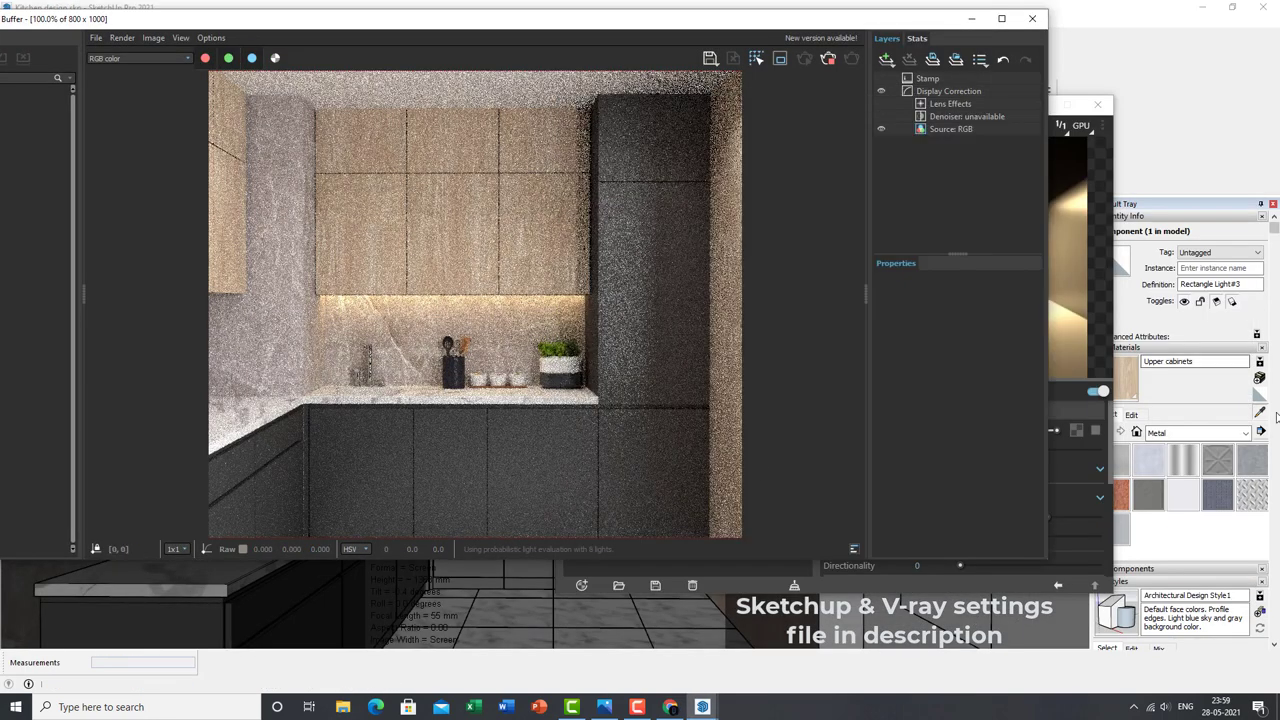
Clear the Reflection Color texture from the Stone_A_200cm material.
click(1062, 431)
click(1076, 494)
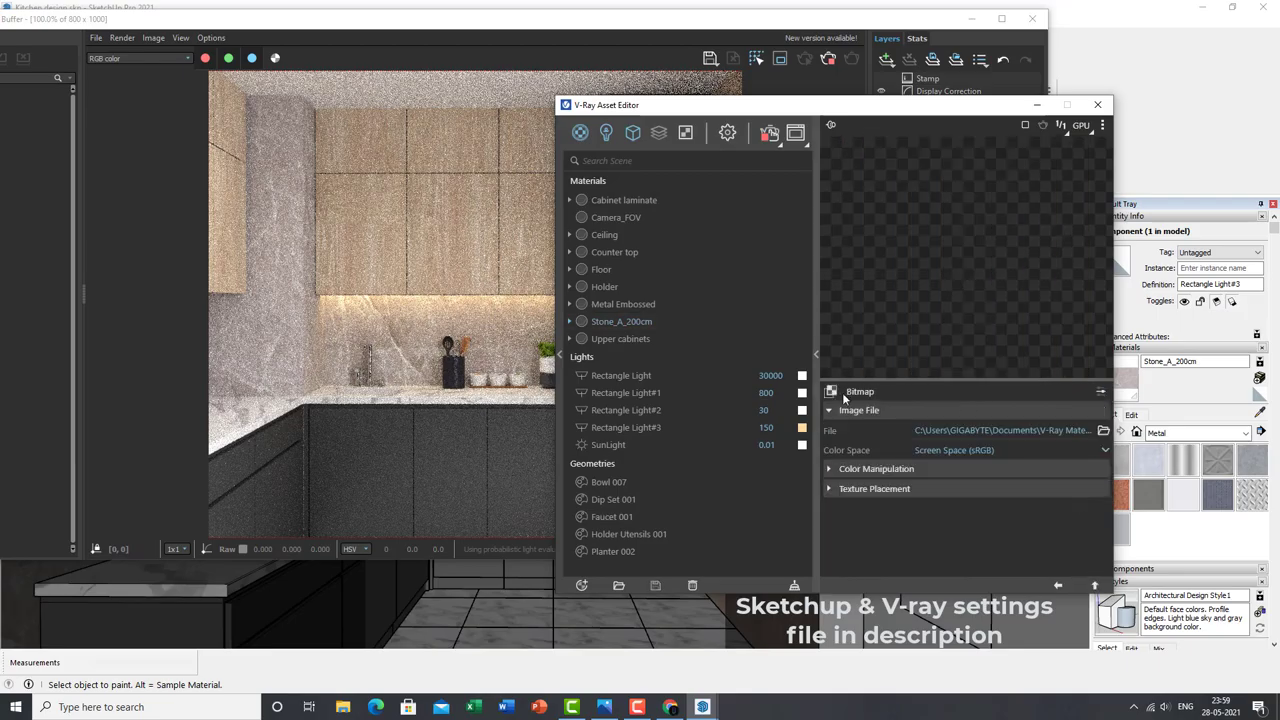
click(1058, 585)
right_click(1076, 494)
click(1040, 470)
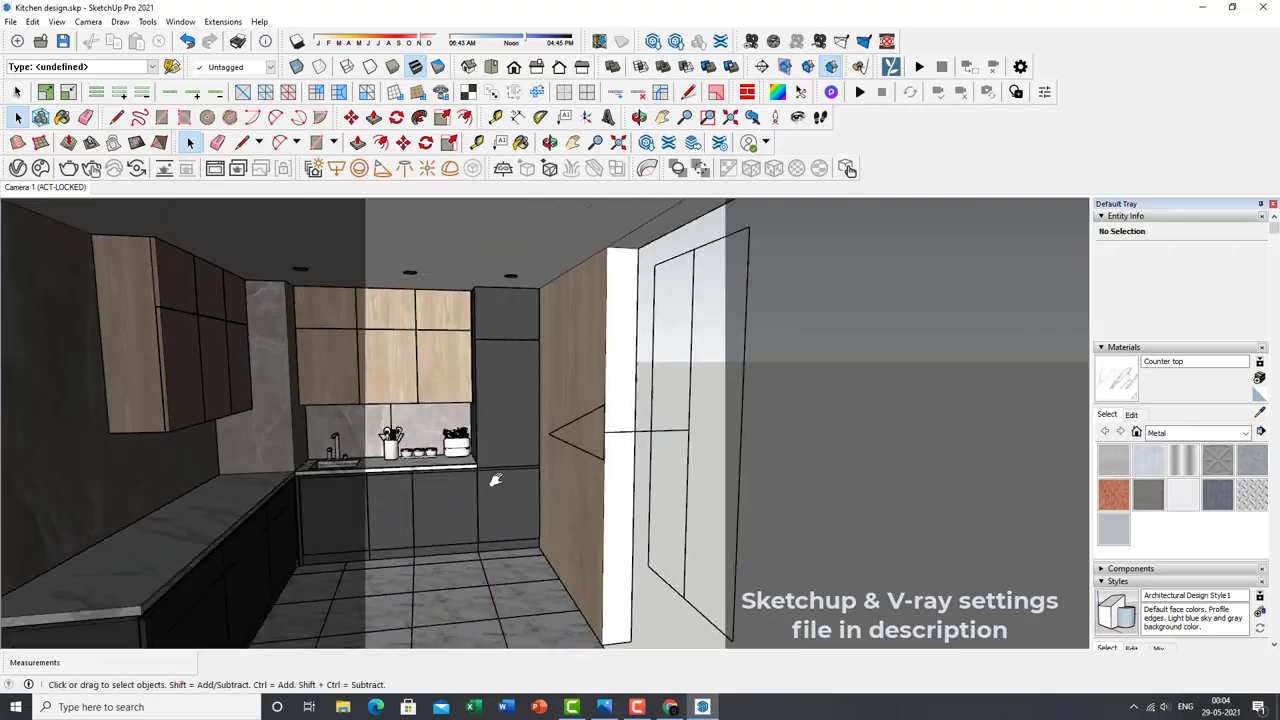
Give the Spot Light intensity 2000, a 85.05 cone angle and 51.17 penumbra angle.
click(605, 707)
click(605, 707)
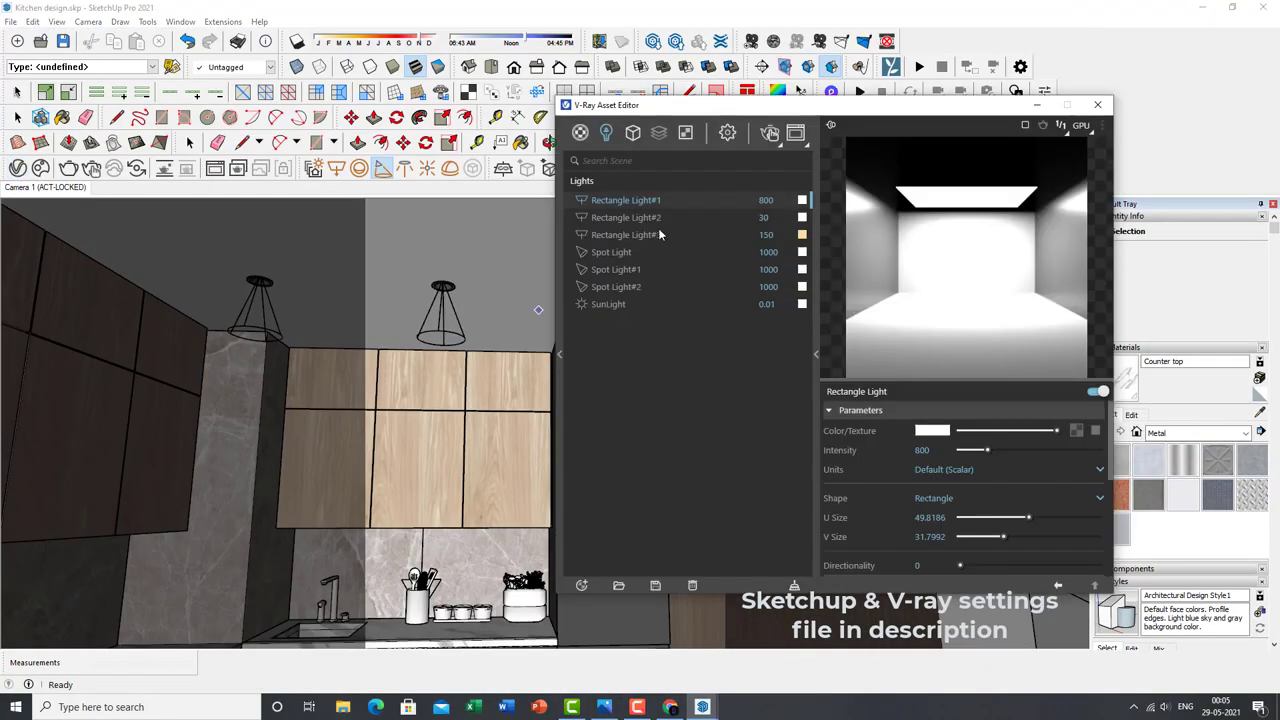
click(680, 252)
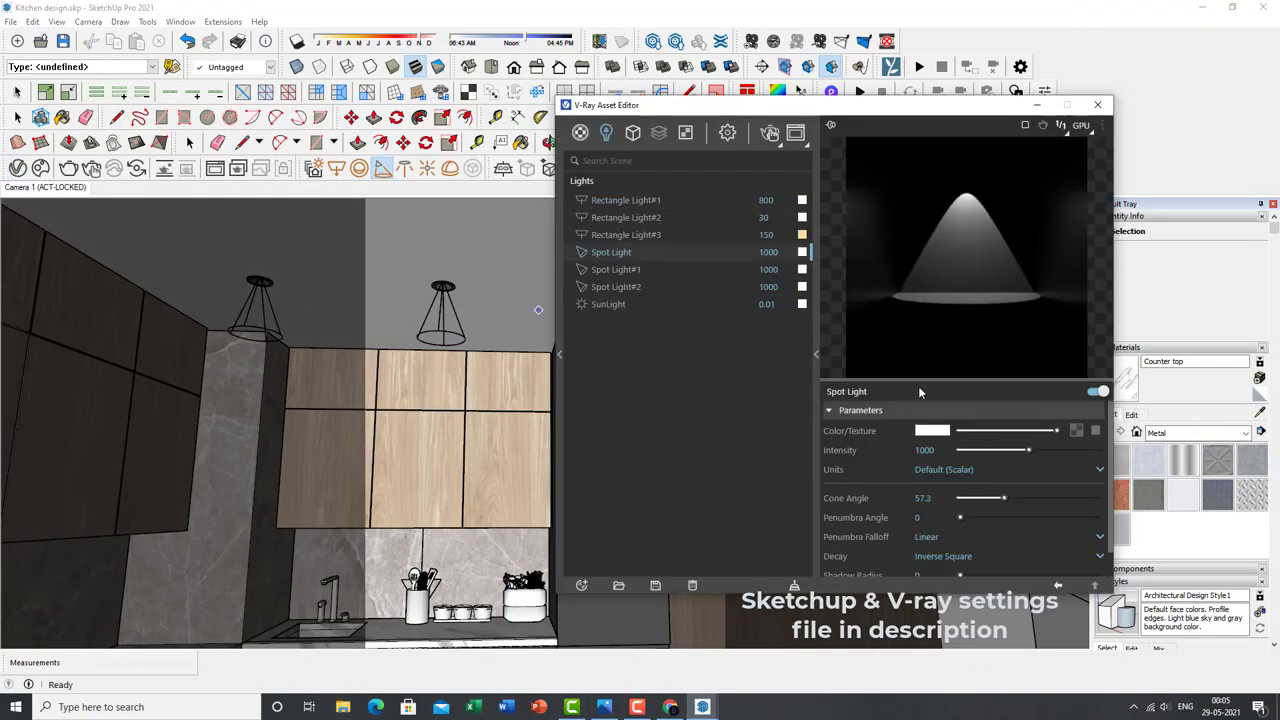
drag(1021, 502, 1022, 499)
drag(975, 517, 996, 518)
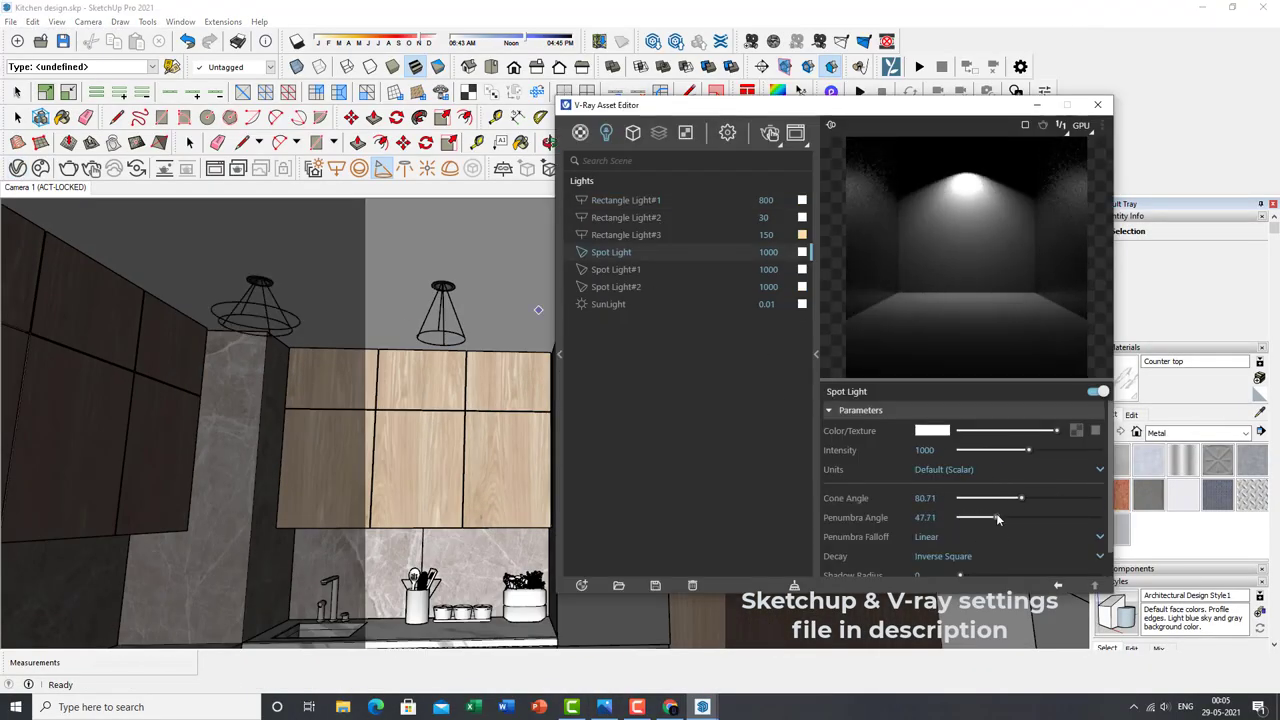
text(5000)
key(Return)
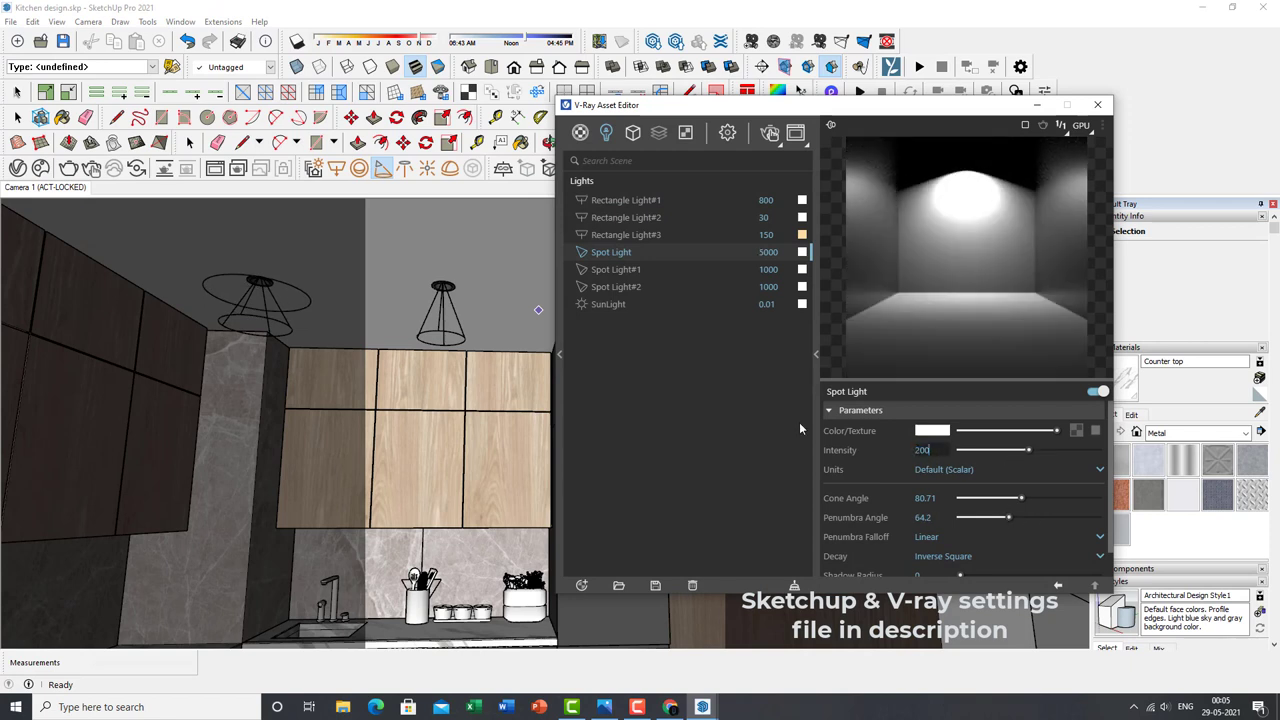
text(0)
key(Return)
drag(1021, 498, 998, 519)
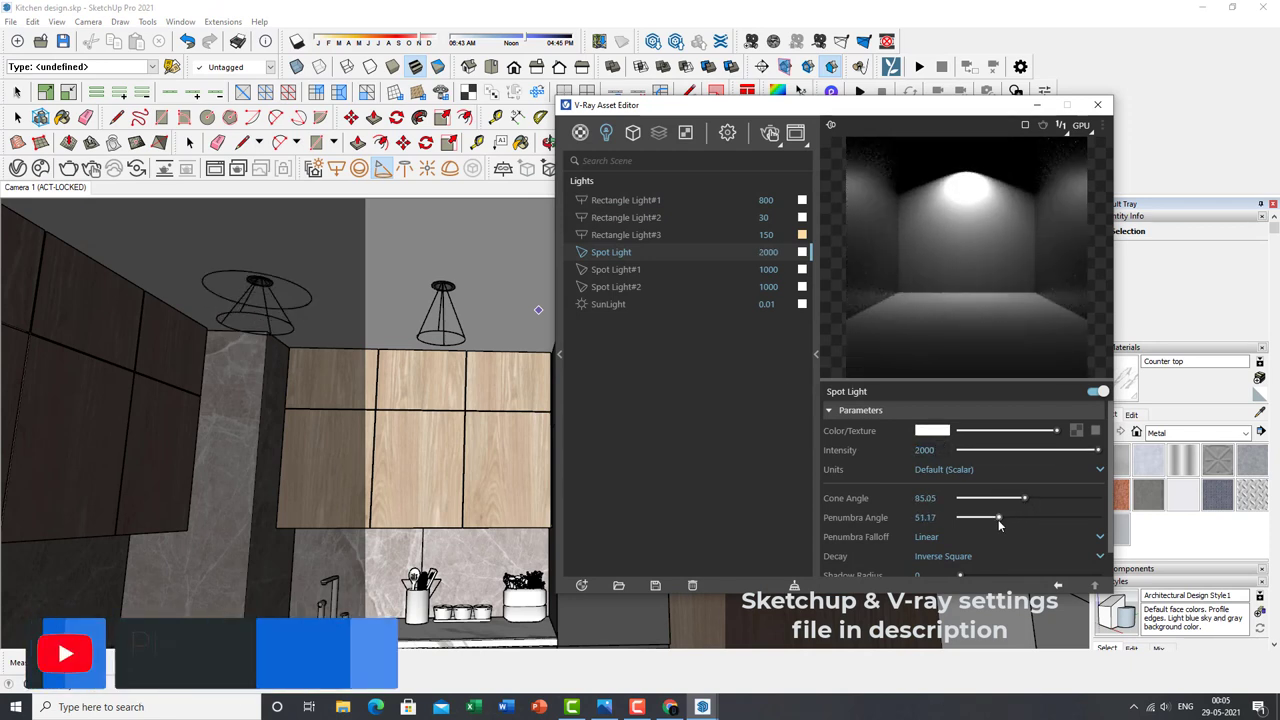
scroll(880, 560, down, 3)
scroll(880, 560, up, 3)
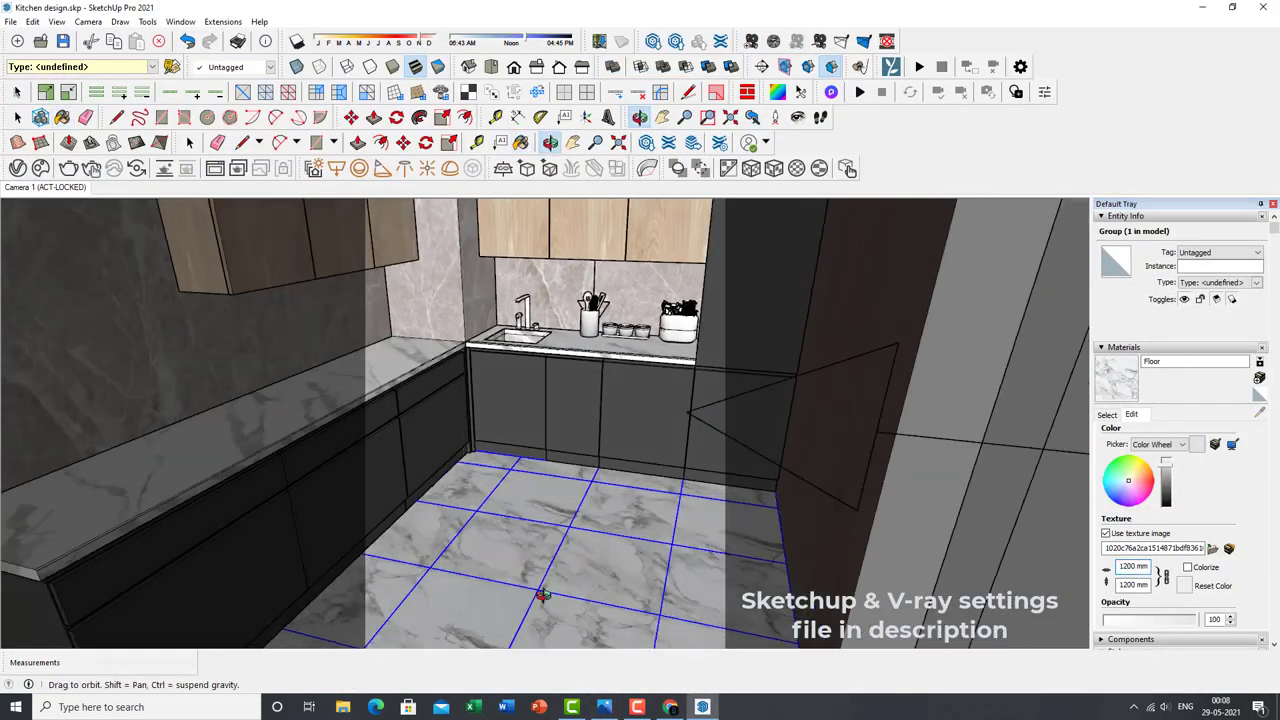
Orbit to the sink area and set the Floor marble texture width to 1800 mm.
middle_drag(543, 591, 614, 529)
scroll(614, 529, up, 3)
text(2000)
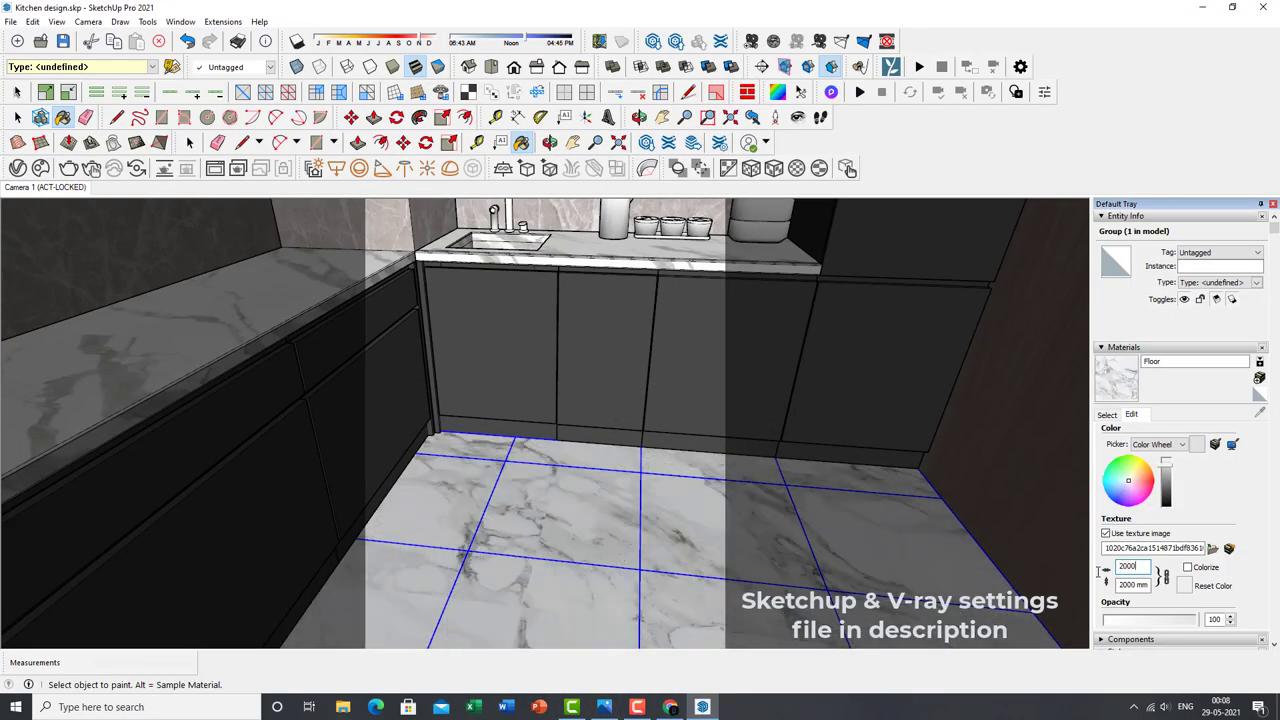
text(1800)
key(Return)
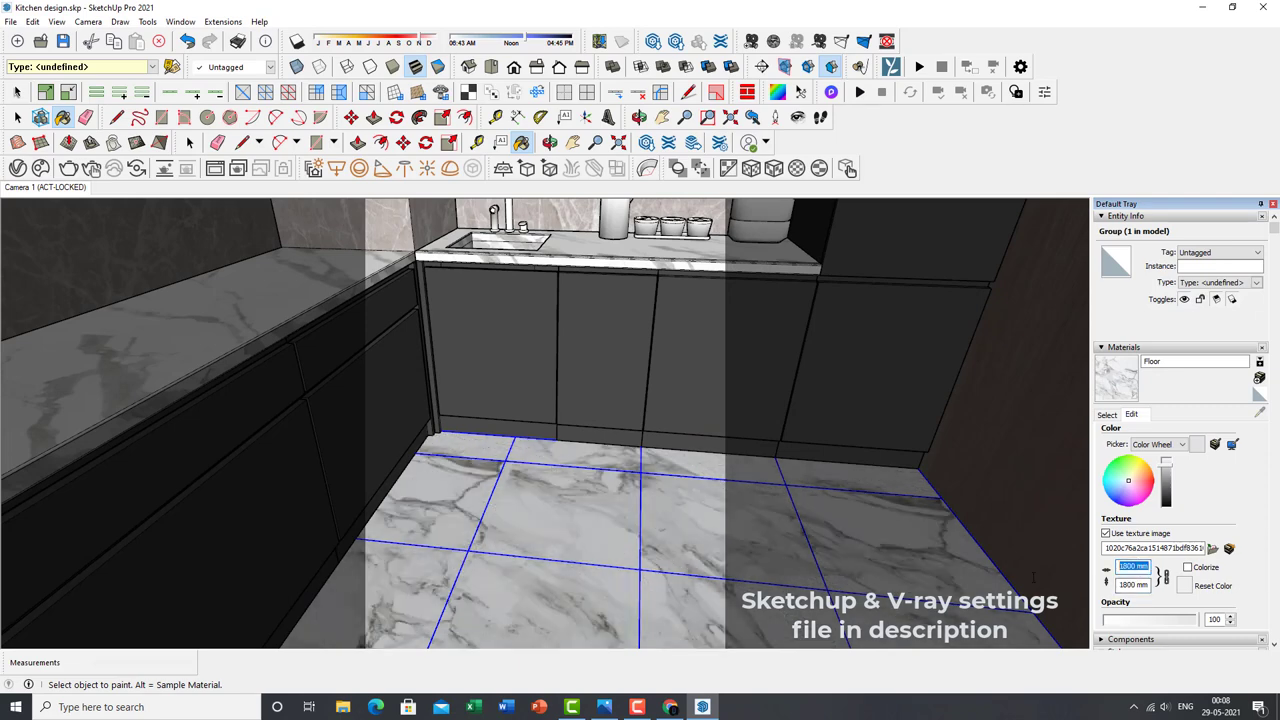
text(180.0)
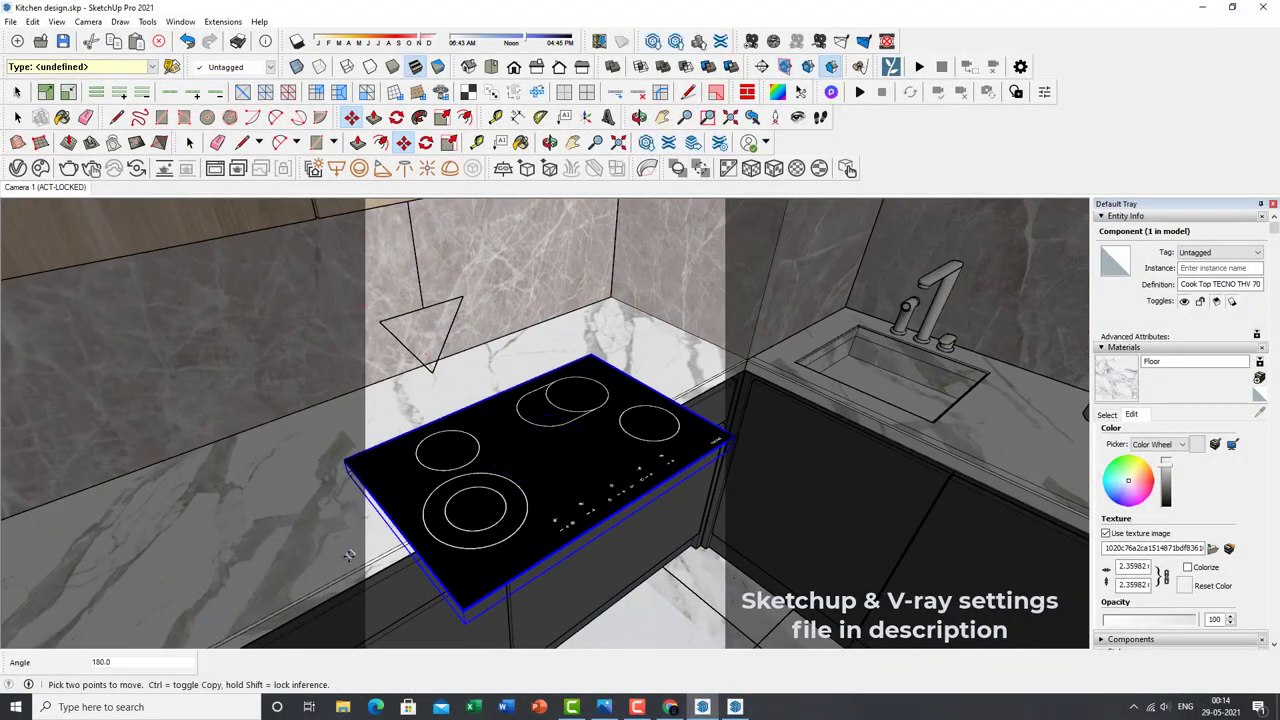
scroll(553, 570, up, 10)
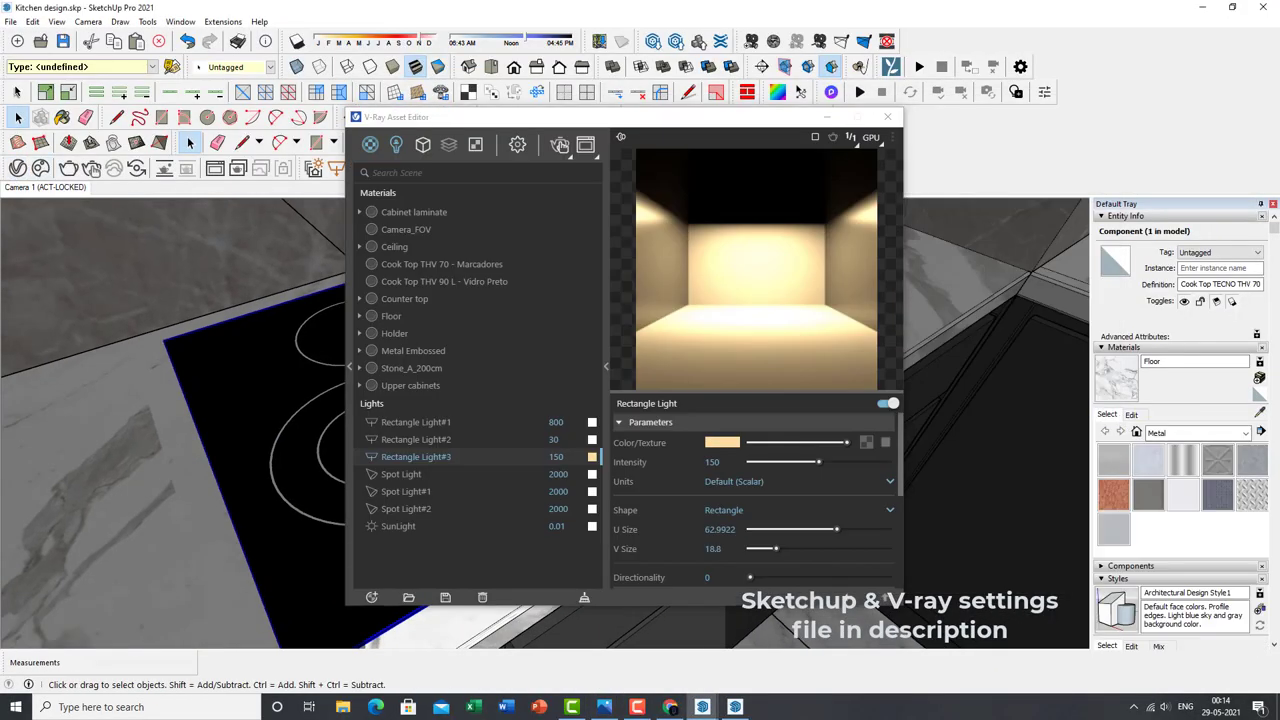
Sample the cooktop glass, raise its diffuse roughness and add a VRay Mtl reflective layer.
key(b)
alt+click(289, 463)
click(851, 403)
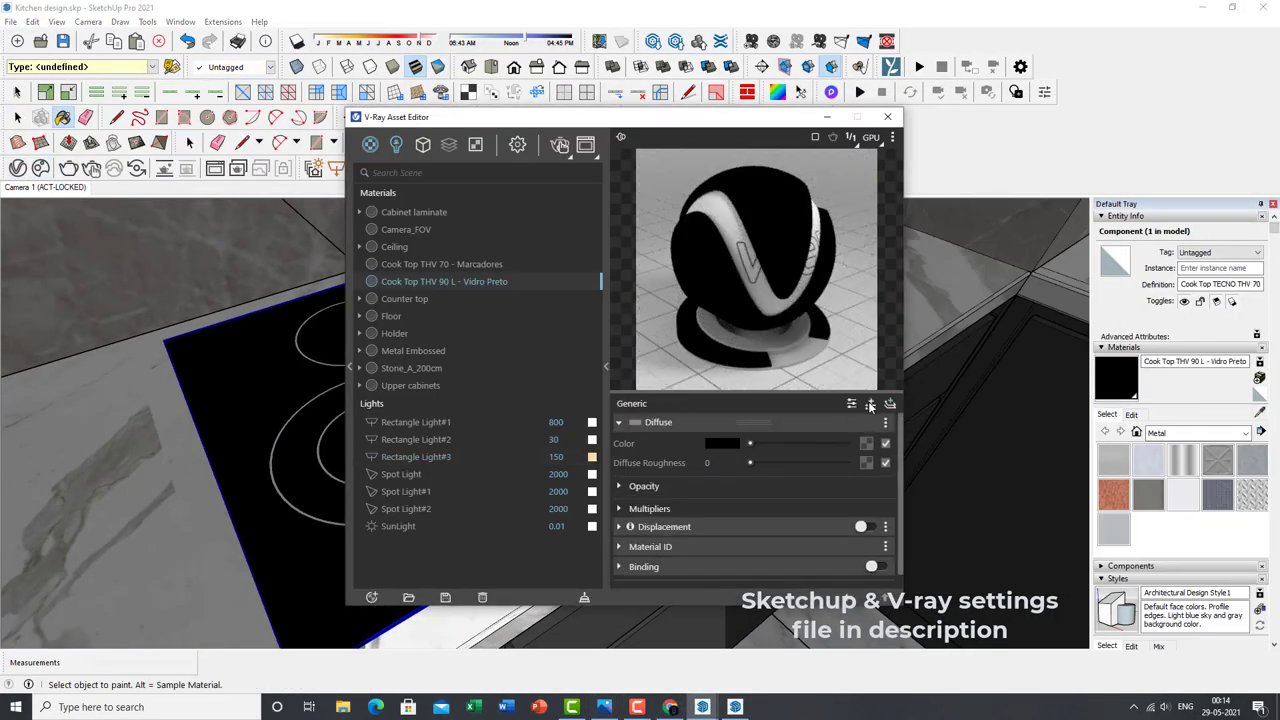
drag(750, 462, 822, 462)
click(848, 474)
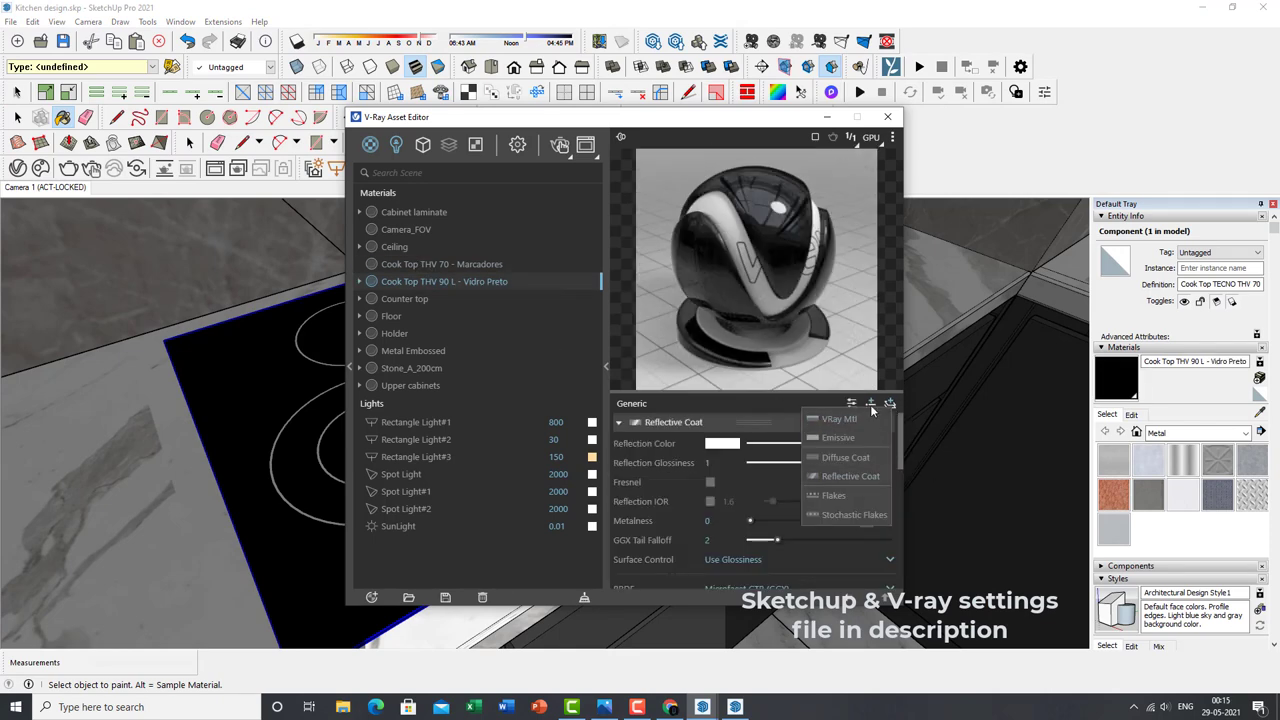
click(848, 476)
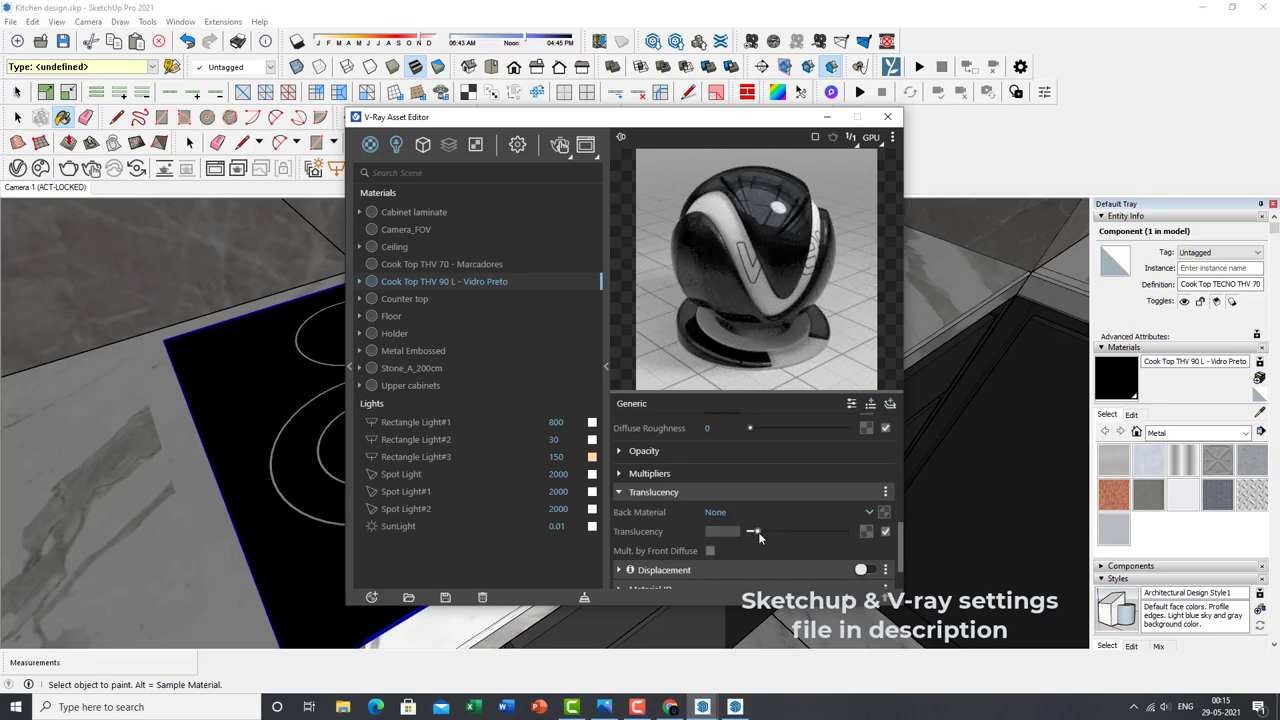
scroll(777, 519, up, 5)
click(870, 465)
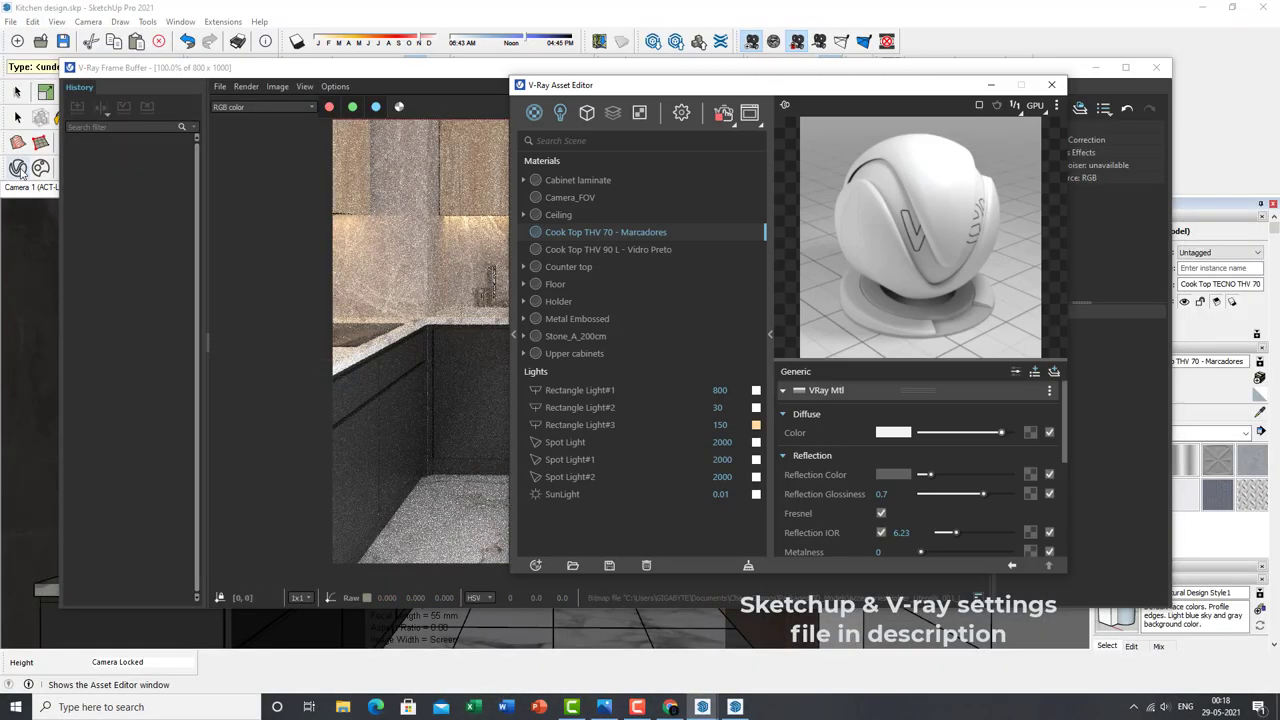
Set Rectangle Light#3 to intensity 450 with No Decay and expand GPU memory settings.
click(590, 212)
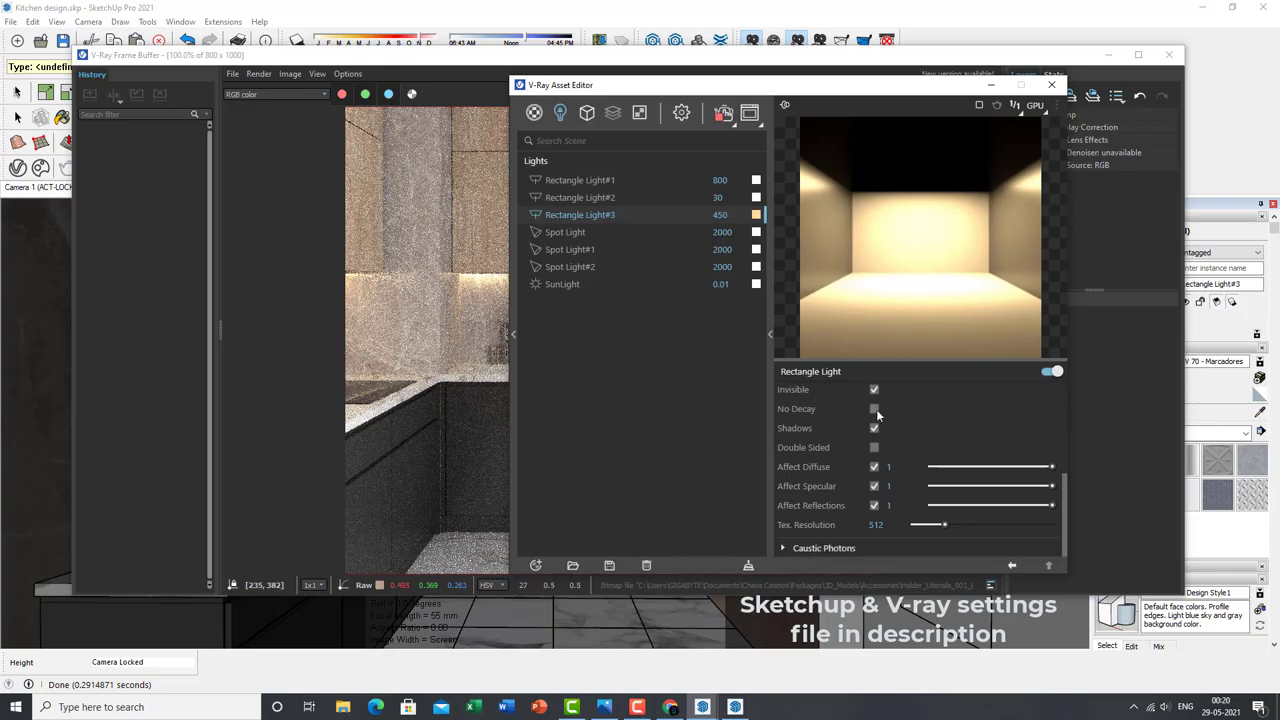
click(874, 409)
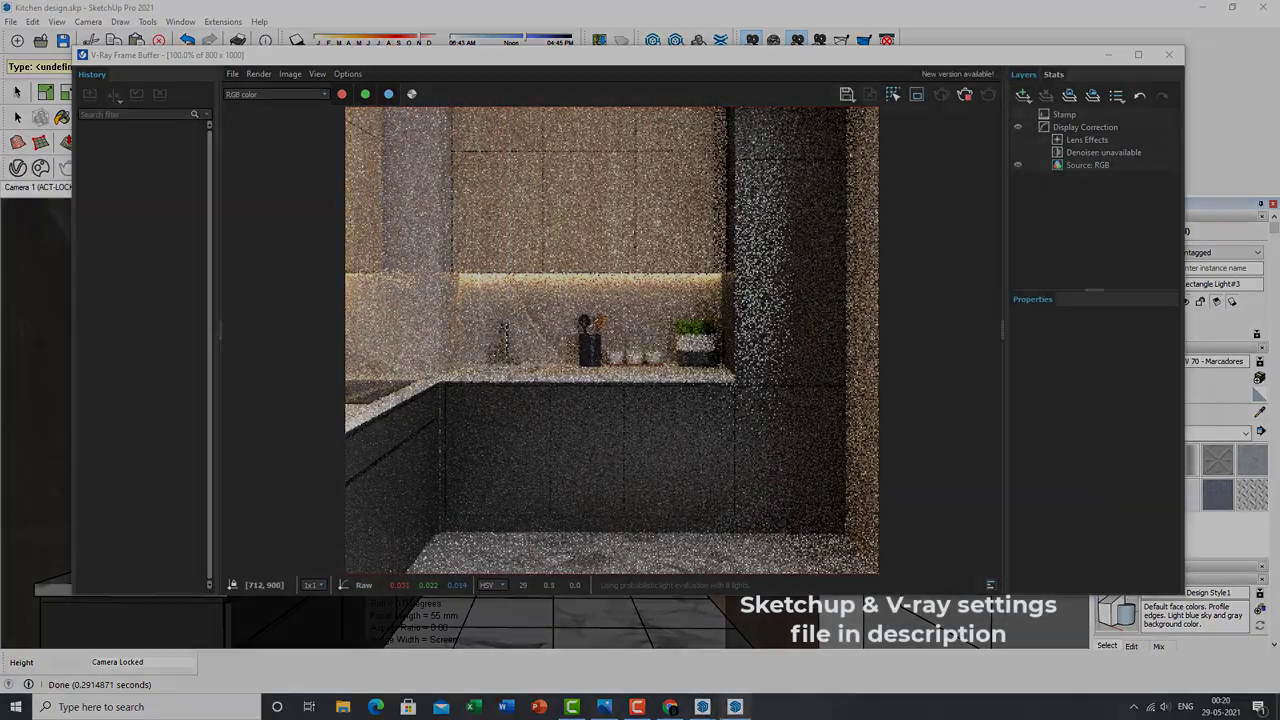
click(900, 179)
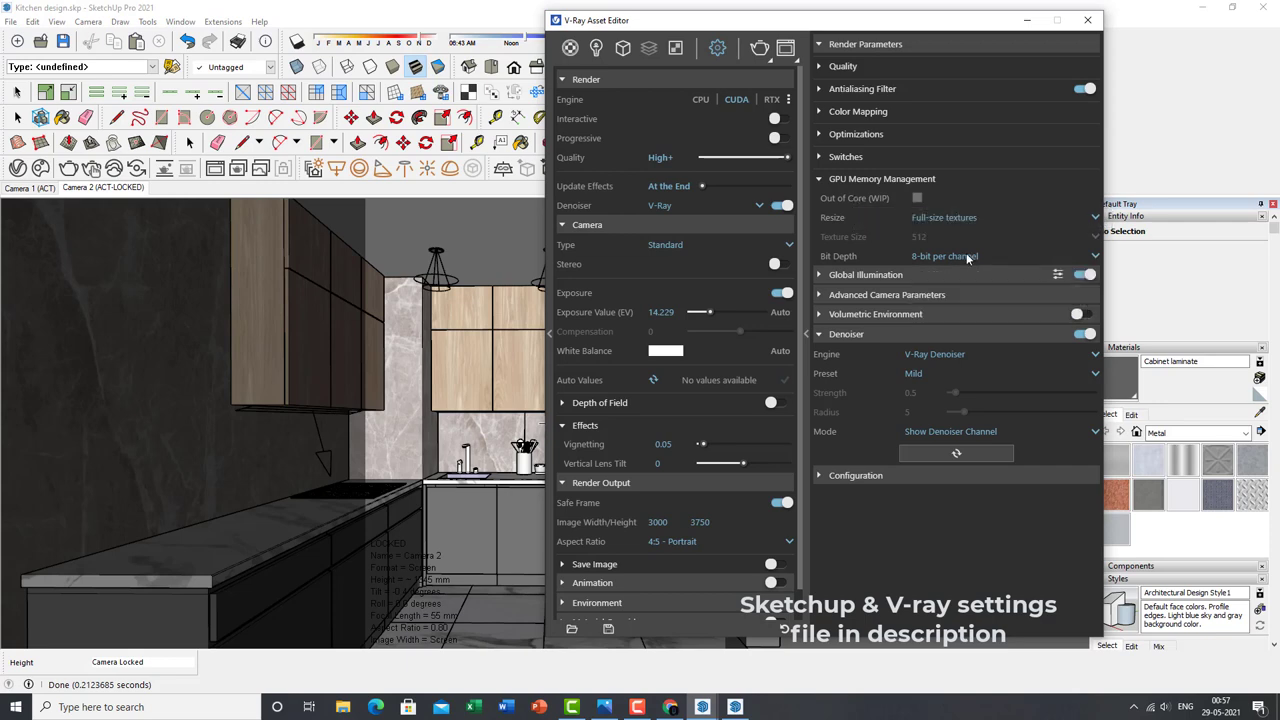
Check quality settings (noise limit 0.005, max subdivs 100) and bring the finished render forward.
click(843, 66)
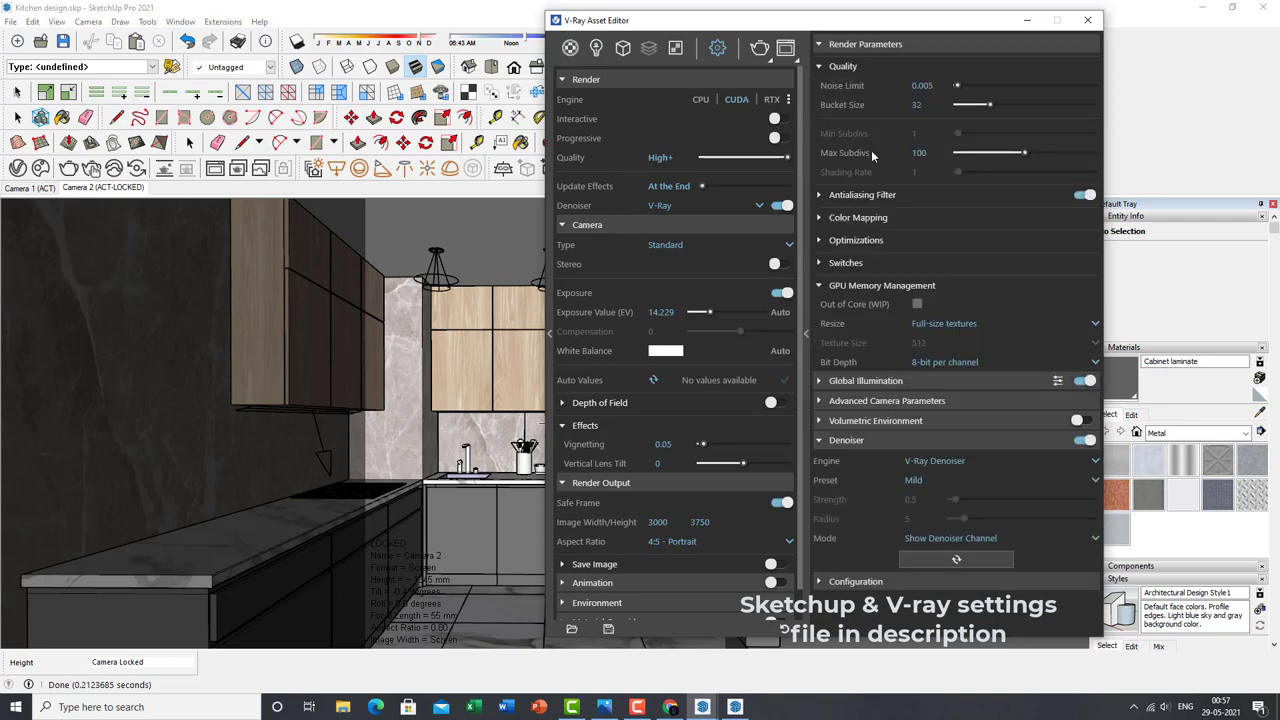
click(855, 240)
click(855, 240)
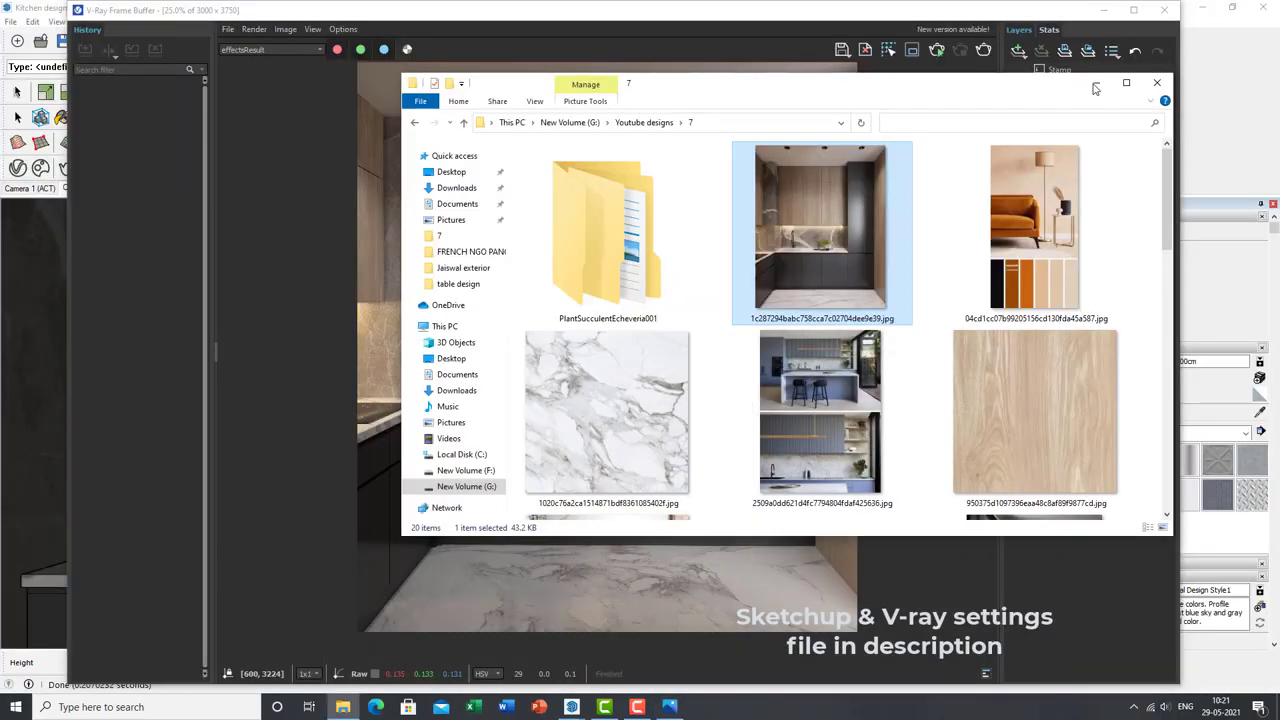
click(1095, 86)
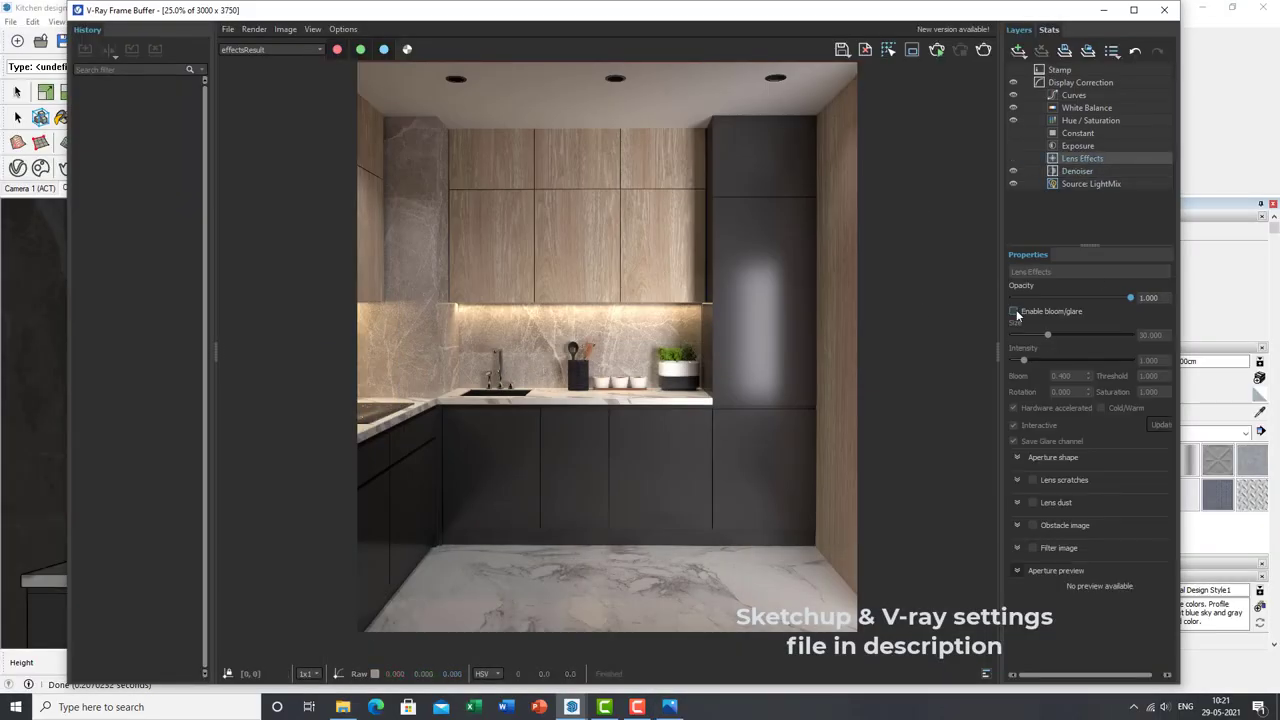
Inspect the Denoiser and LightMix layers in the Frame Buffer layer stack.
click(1075, 171)
scroll(680, 370, up, 1)
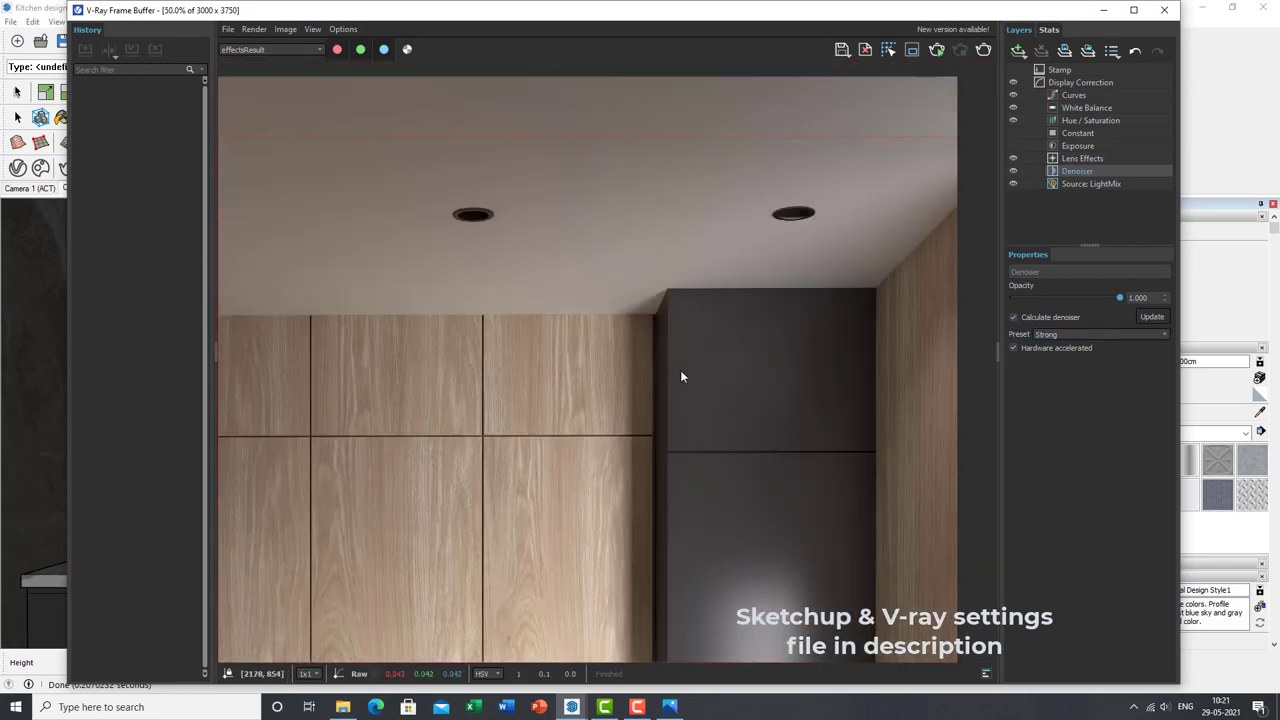
scroll(881, 190, up, 2)
scroll(593, 372, down, 1)
scroll(745, 471, down, 1)
scroll(650, 450, down, 2)
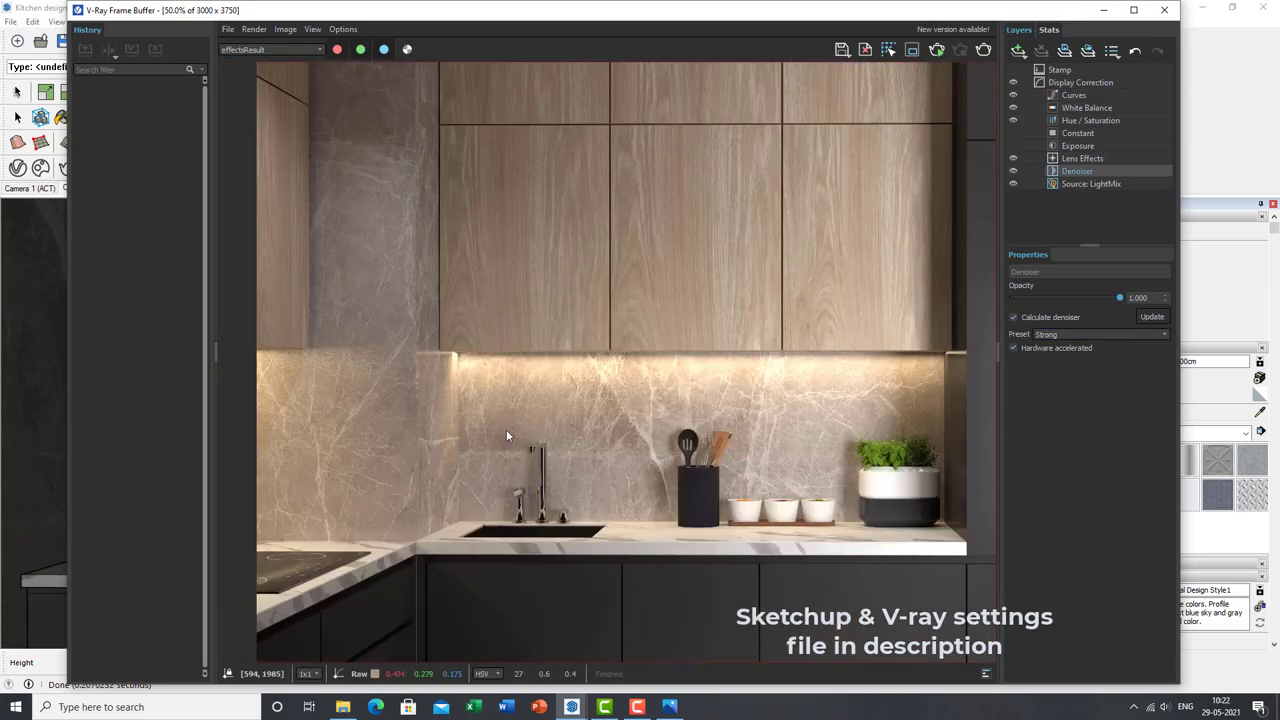
scroll(506, 429, down, 1)
click(1090, 184)
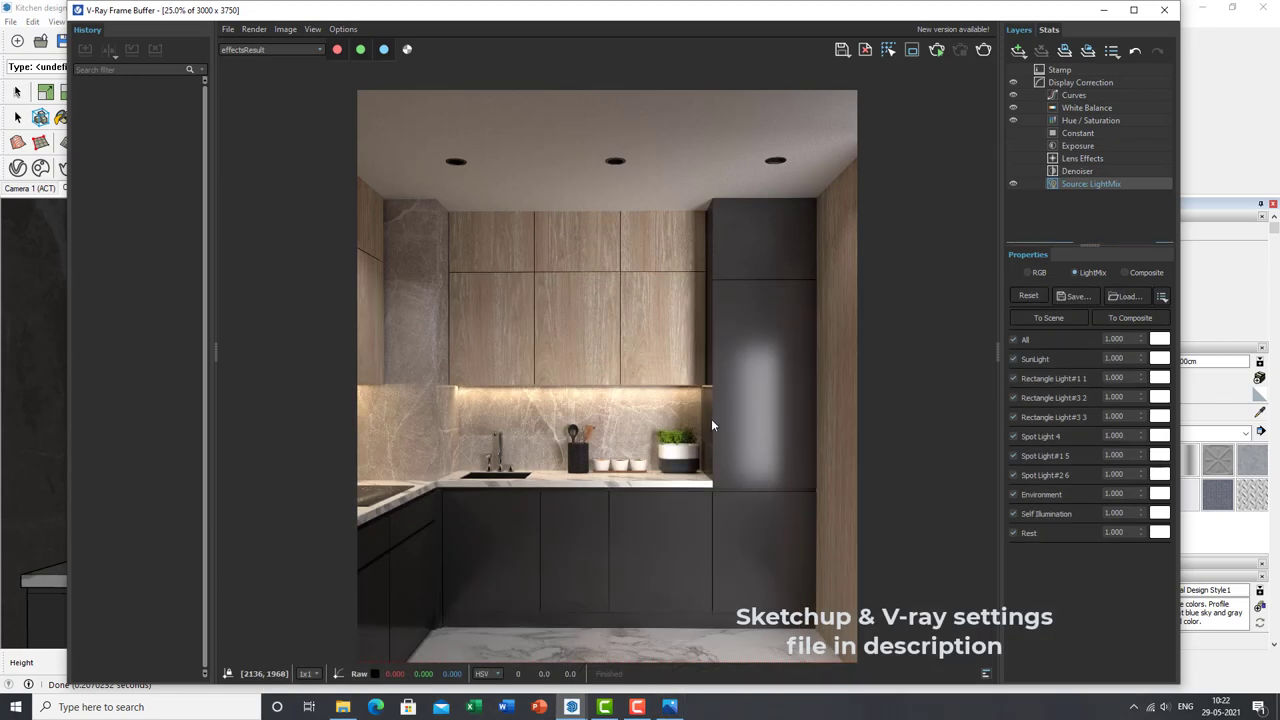
Set the Exposure layer to exposure 0.404, highlight burn 0.665 and contrast 0.019, hiding clipped-colour warnings.
click(1088, 146)
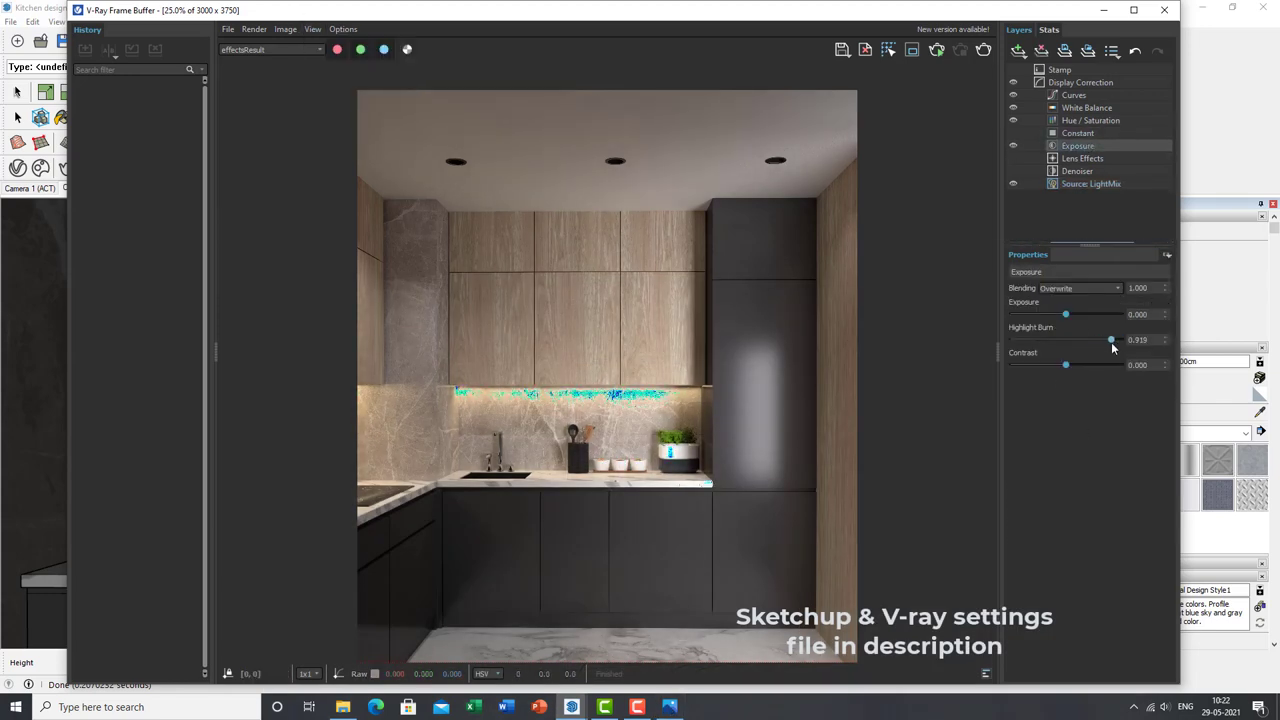
drag(1112, 347, 1072, 317)
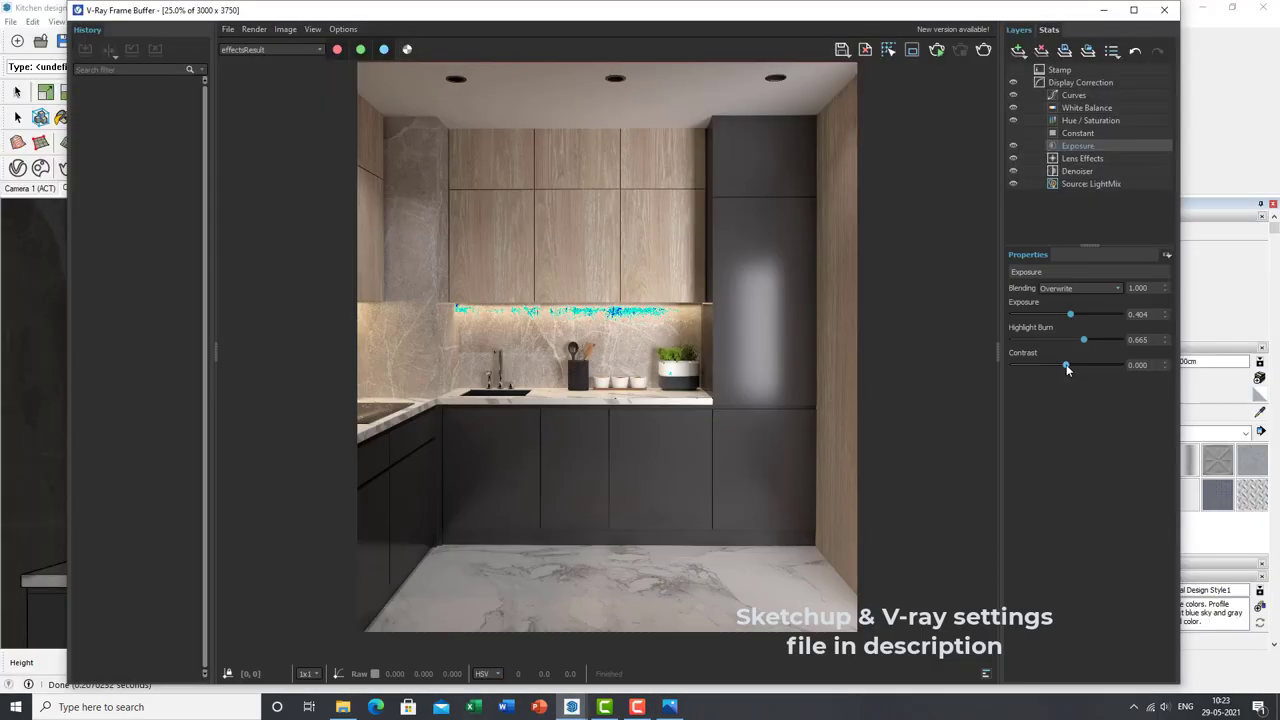
drag(1065, 365, 1067, 365)
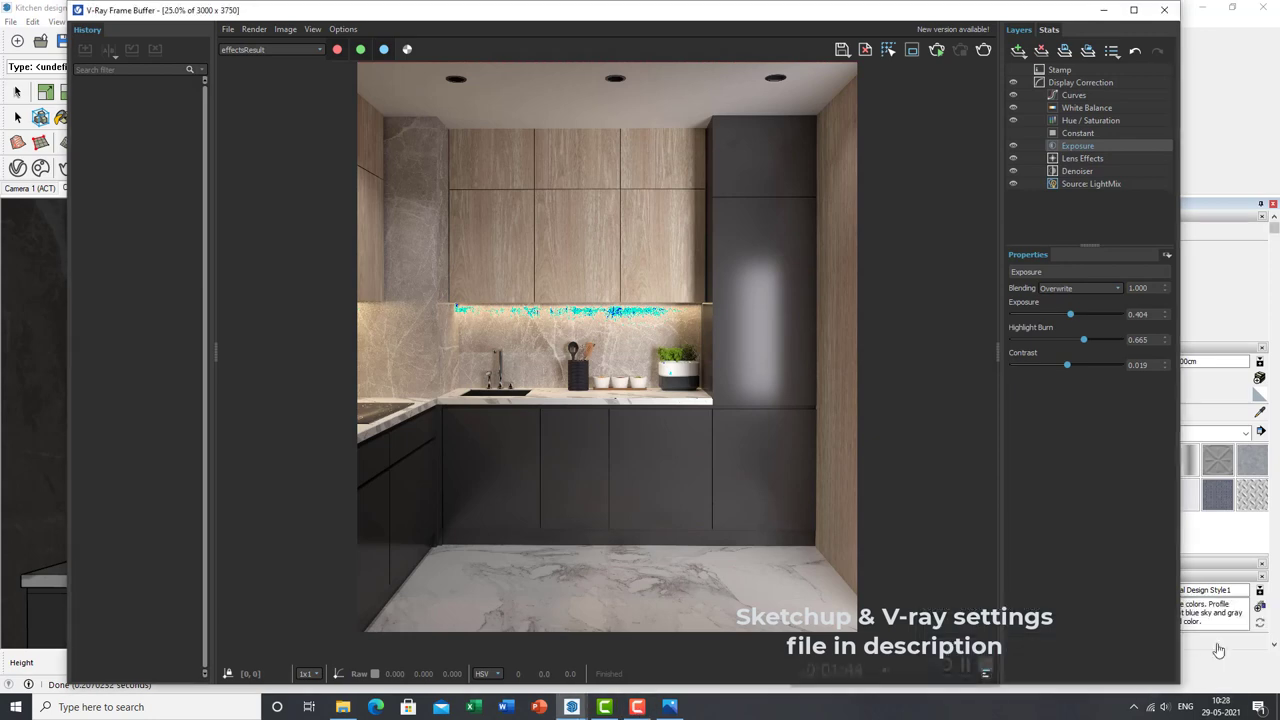
click(460, 88)
scroll(542, 375, up, 2)
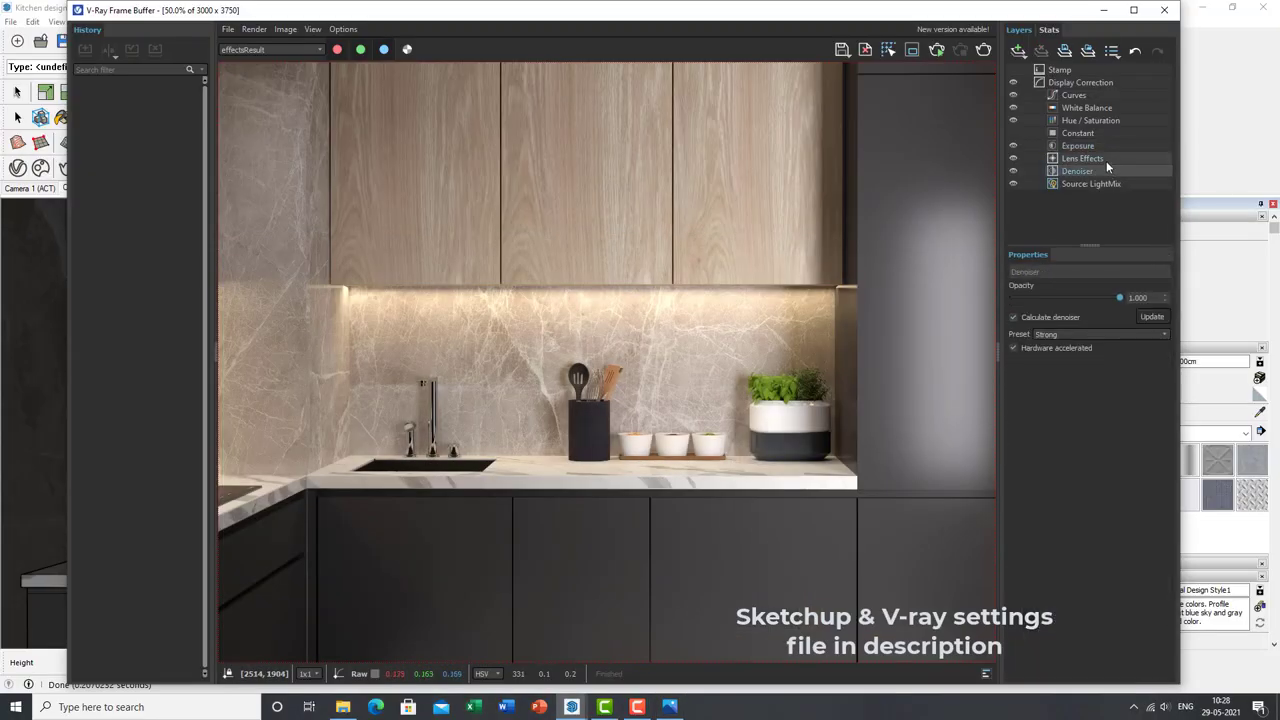
Test a hue shift, reset the hue, and set saturation to 0.043.
click(1078, 145)
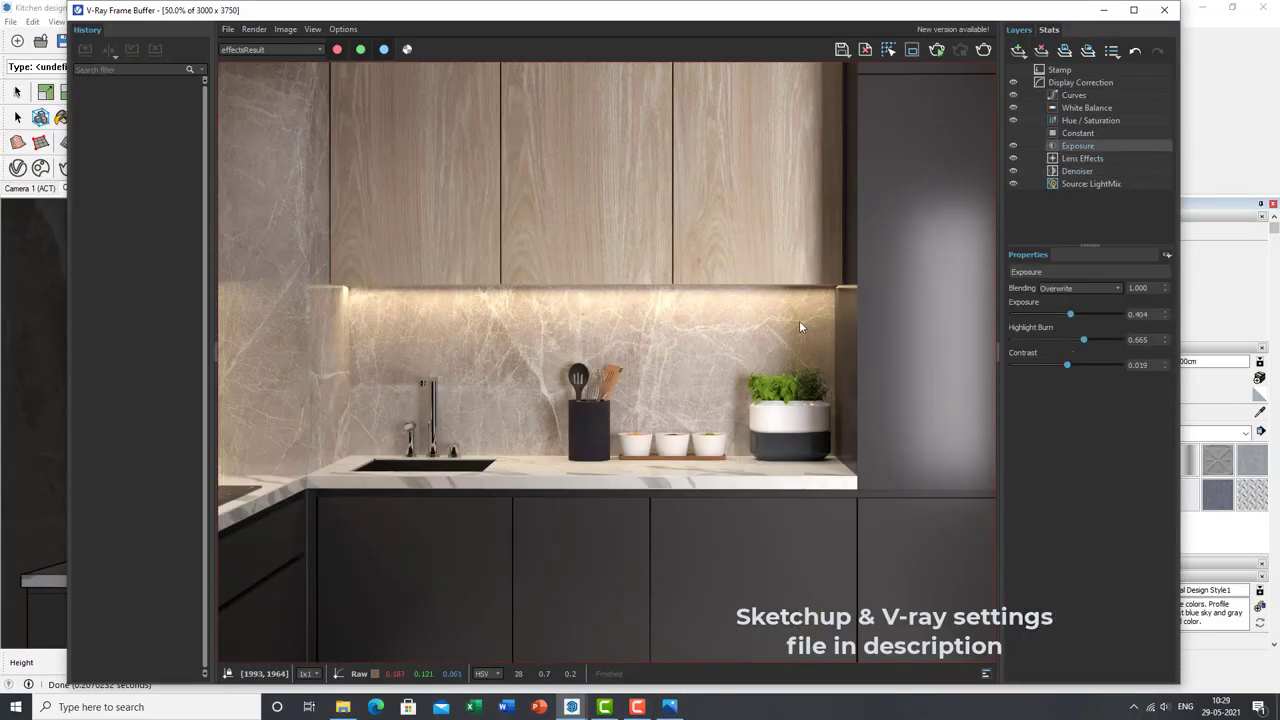
scroll(799, 320, down, 2)
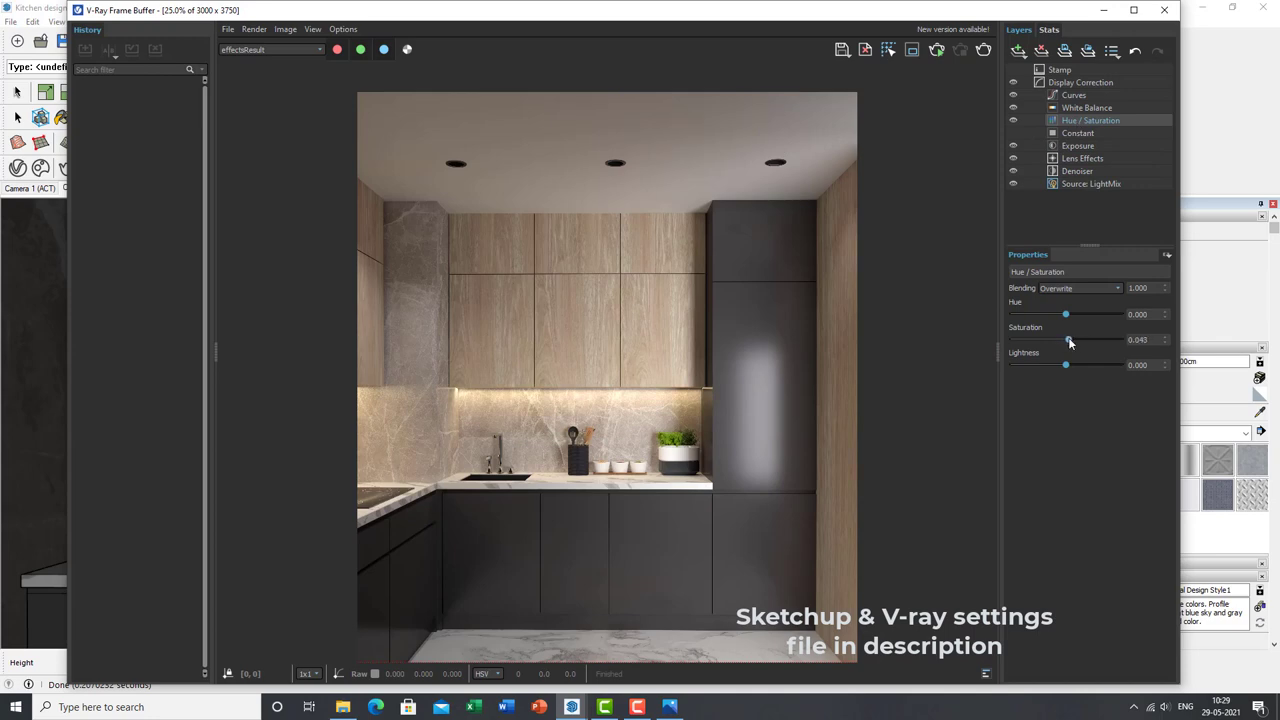
drag(1065, 314, 1090, 314)
double_click(1160, 314)
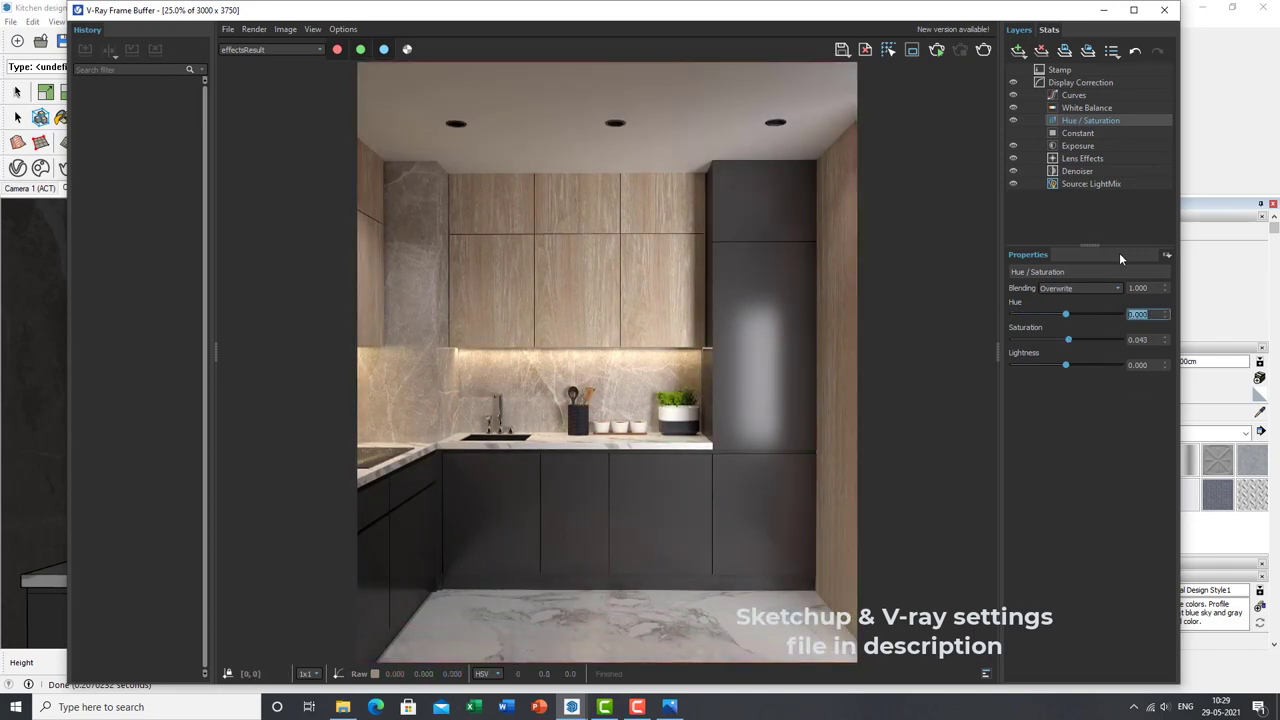
Bend the Curves layer slightly to darken the render.
click(1073, 95)
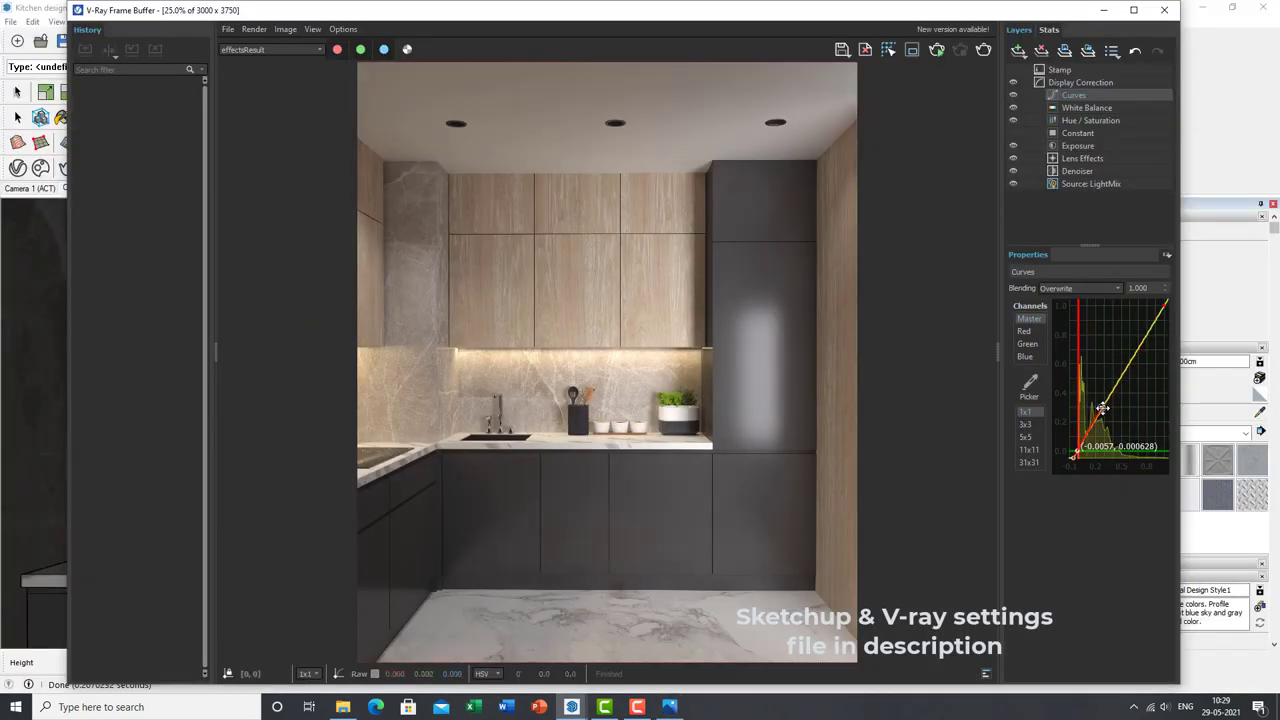
drag(1098, 407, 1106, 410)
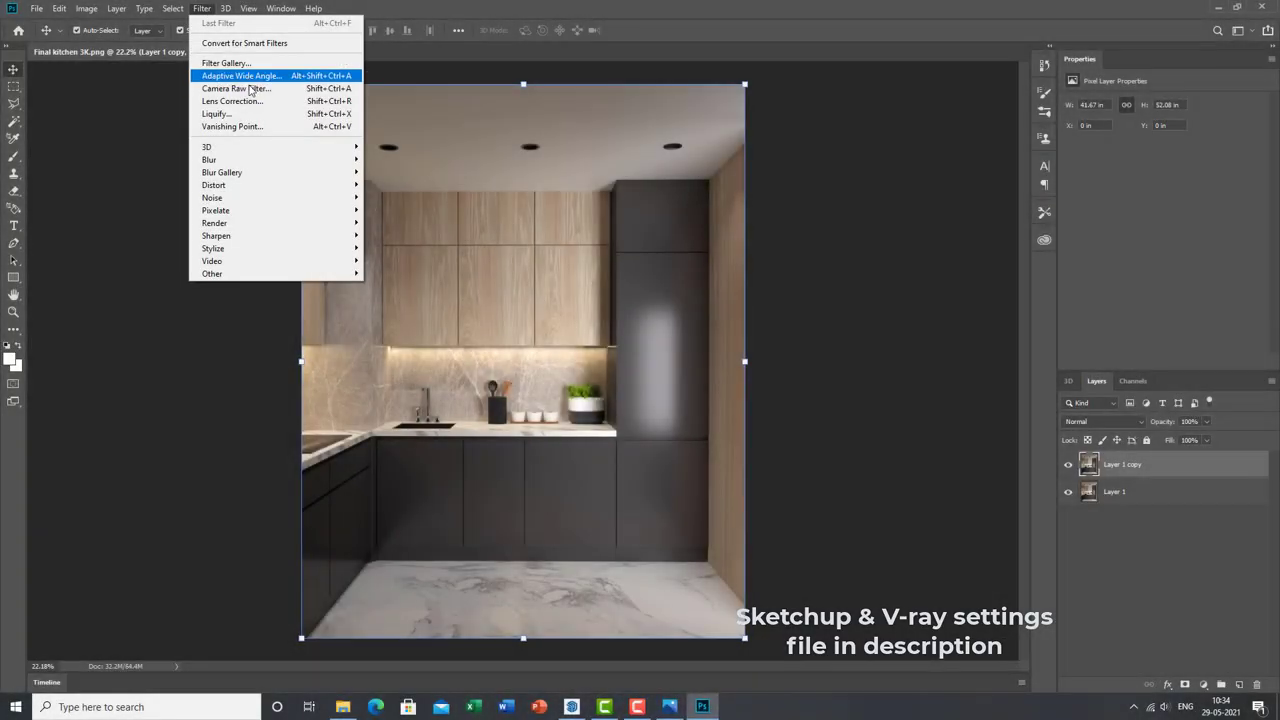
click(250, 89)
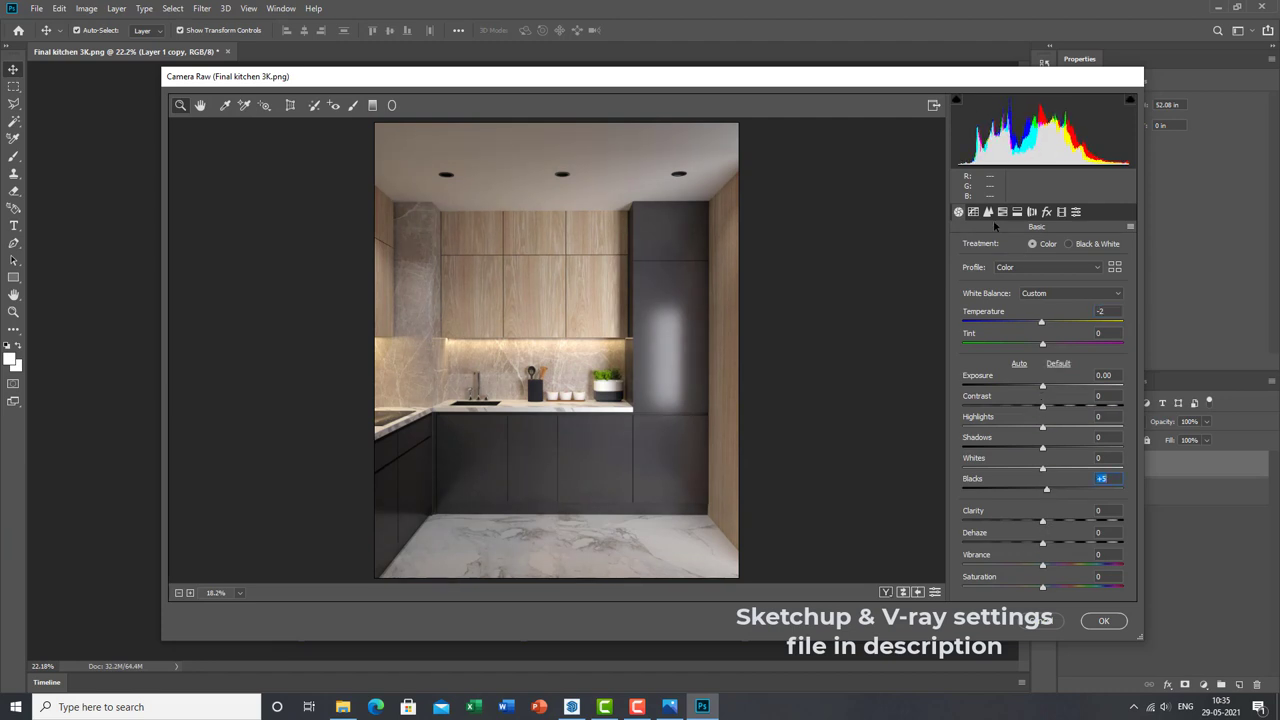
Set Camera Raw sharpening amount 23, luminance noise reduction 8 and colour noise reduction 20, then apply.
click(988, 212)
scroll(597, 310, up, 3)
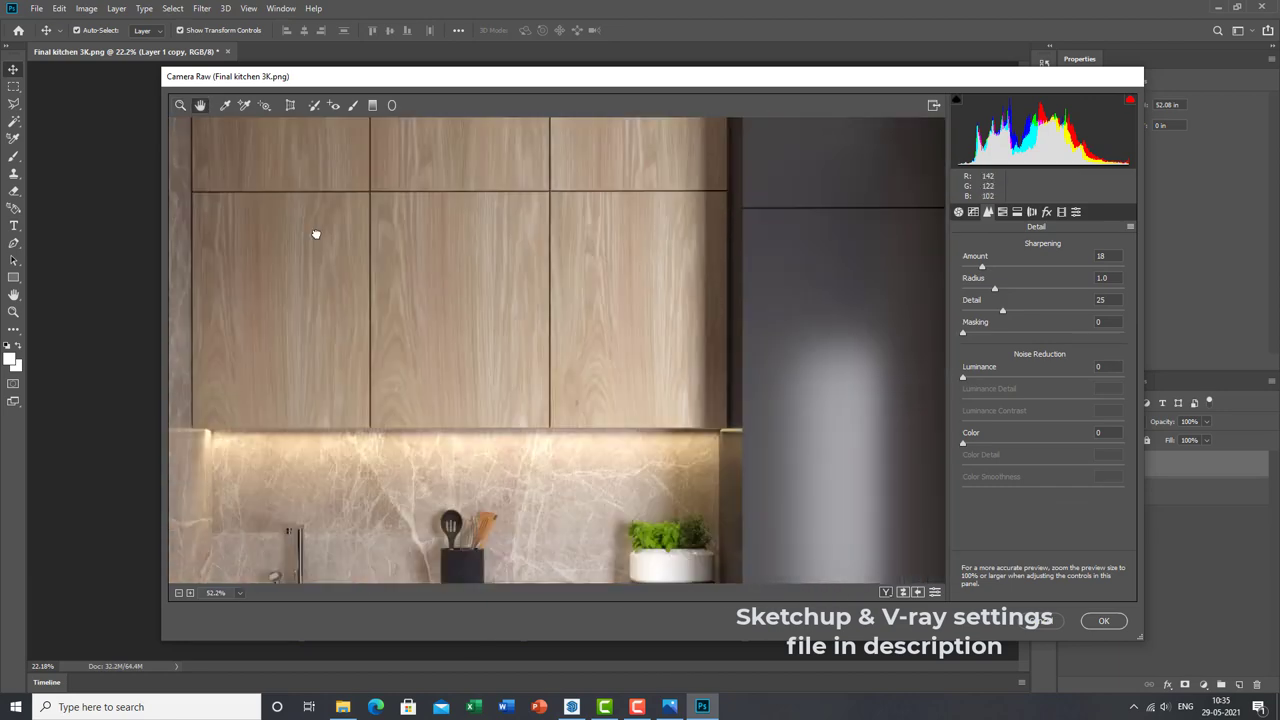
click(1019, 268)
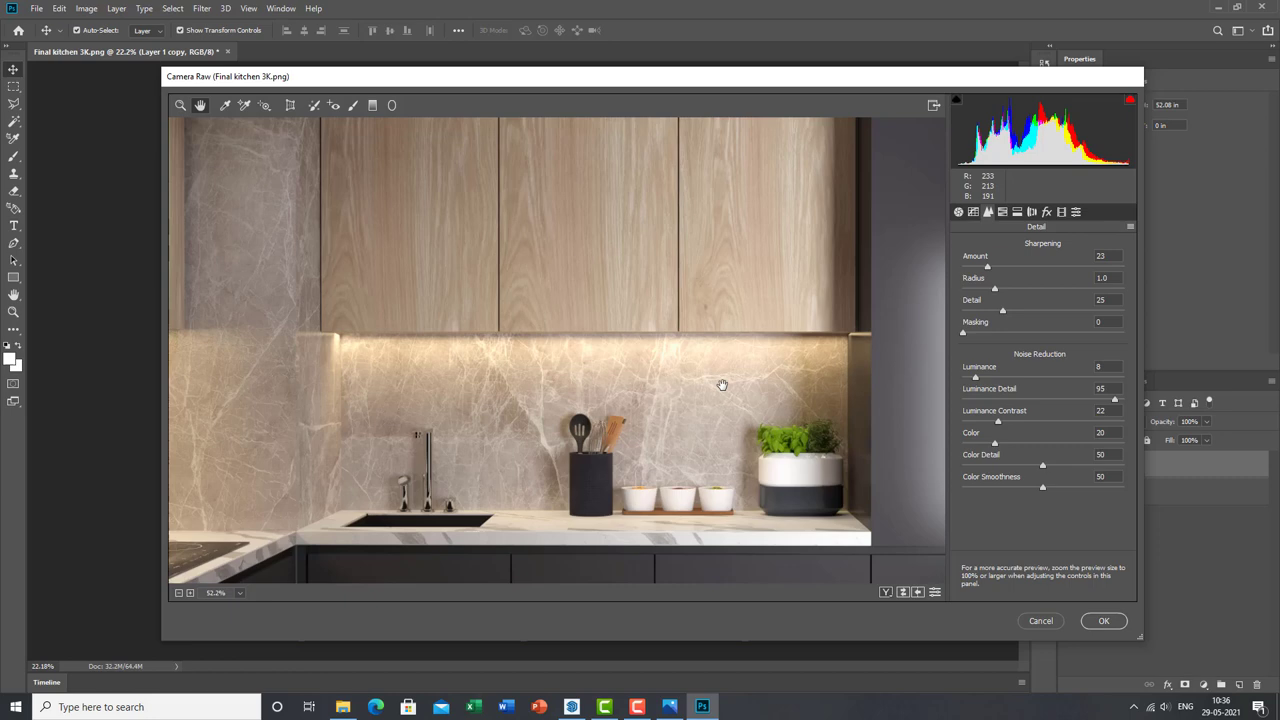
key(ctrl+0)
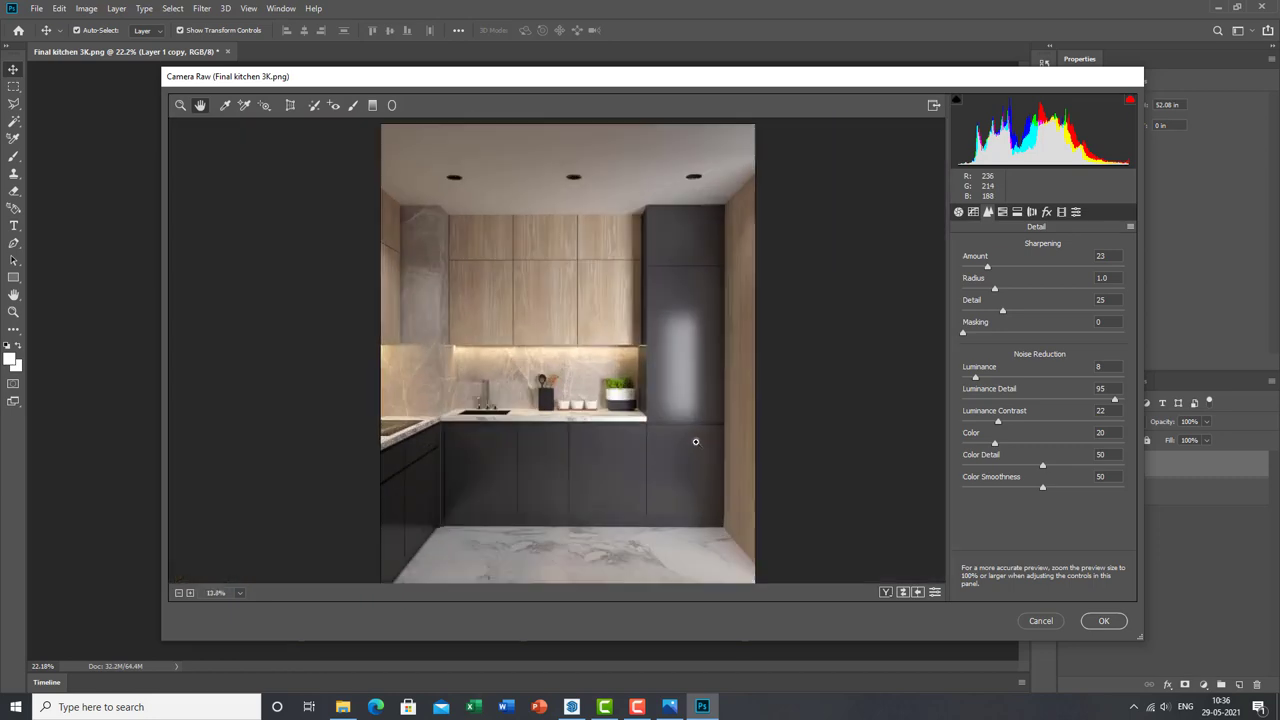
click(1103, 621)
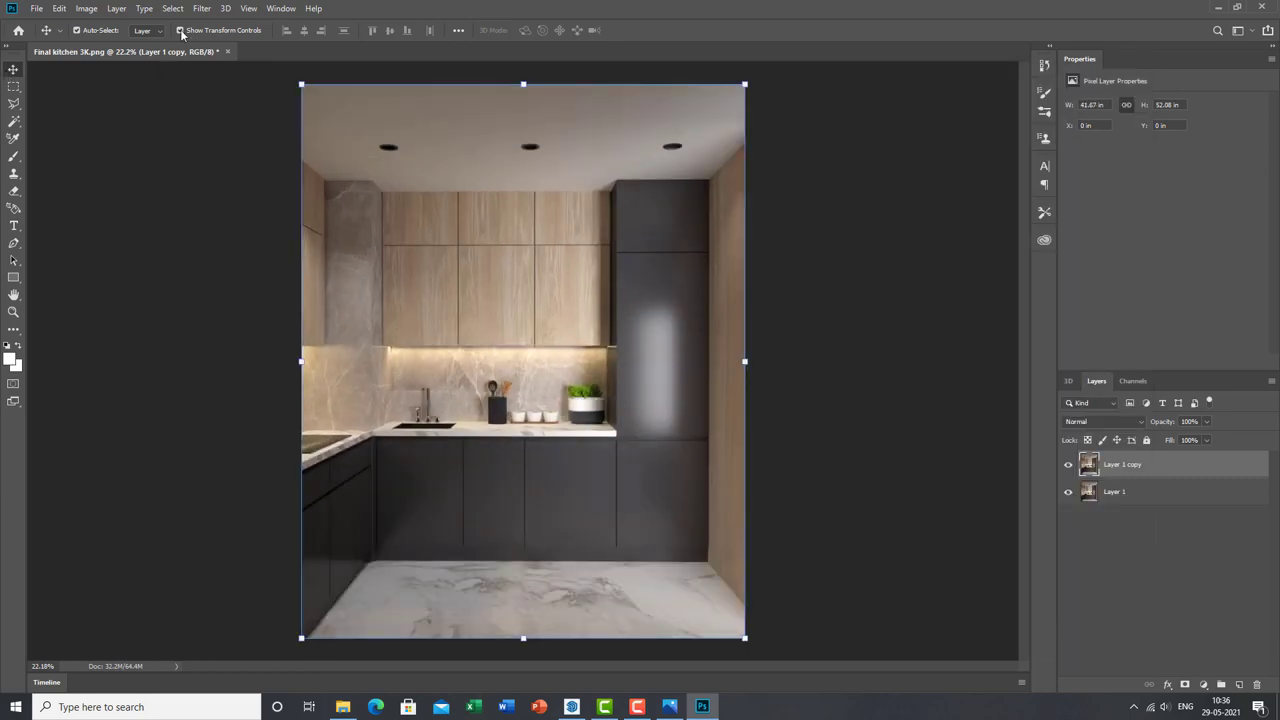
Save the image as Final kitchen 3K.png and open it from its folder in Windows Photos.
click(36, 8)
click(40, 143)
click(714, 366)
click(343, 707)
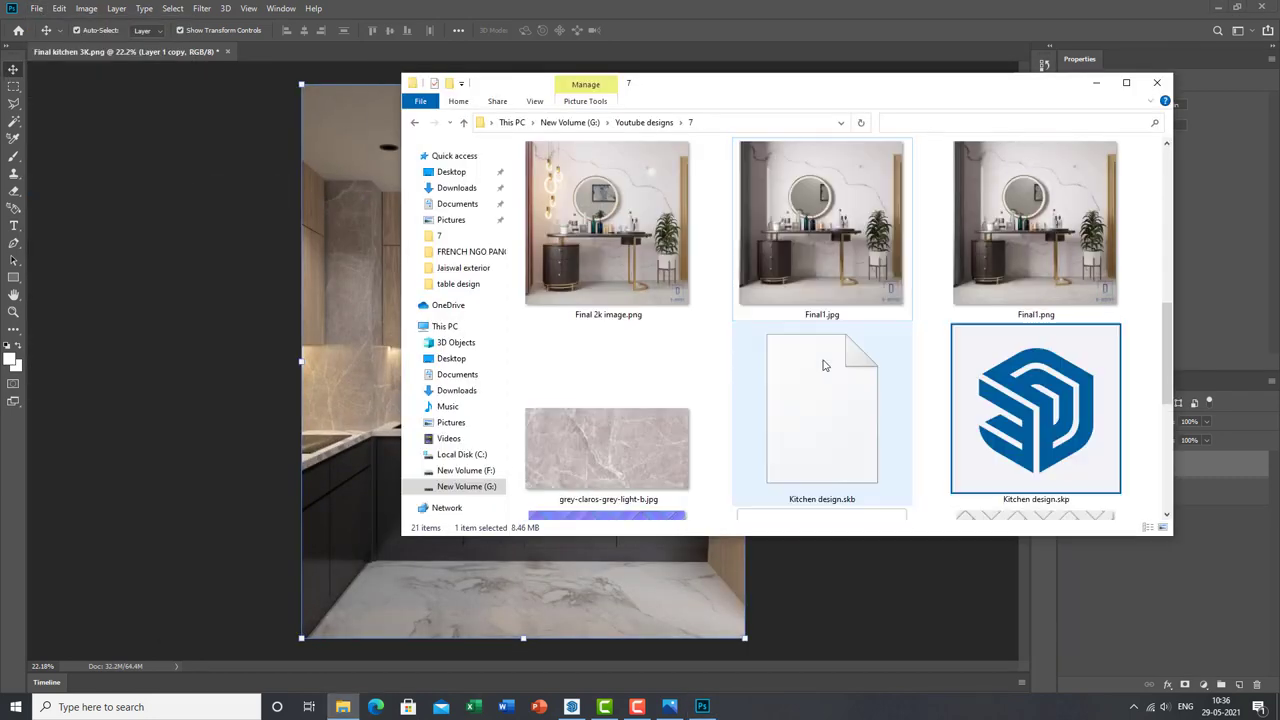
double_click(824, 300)
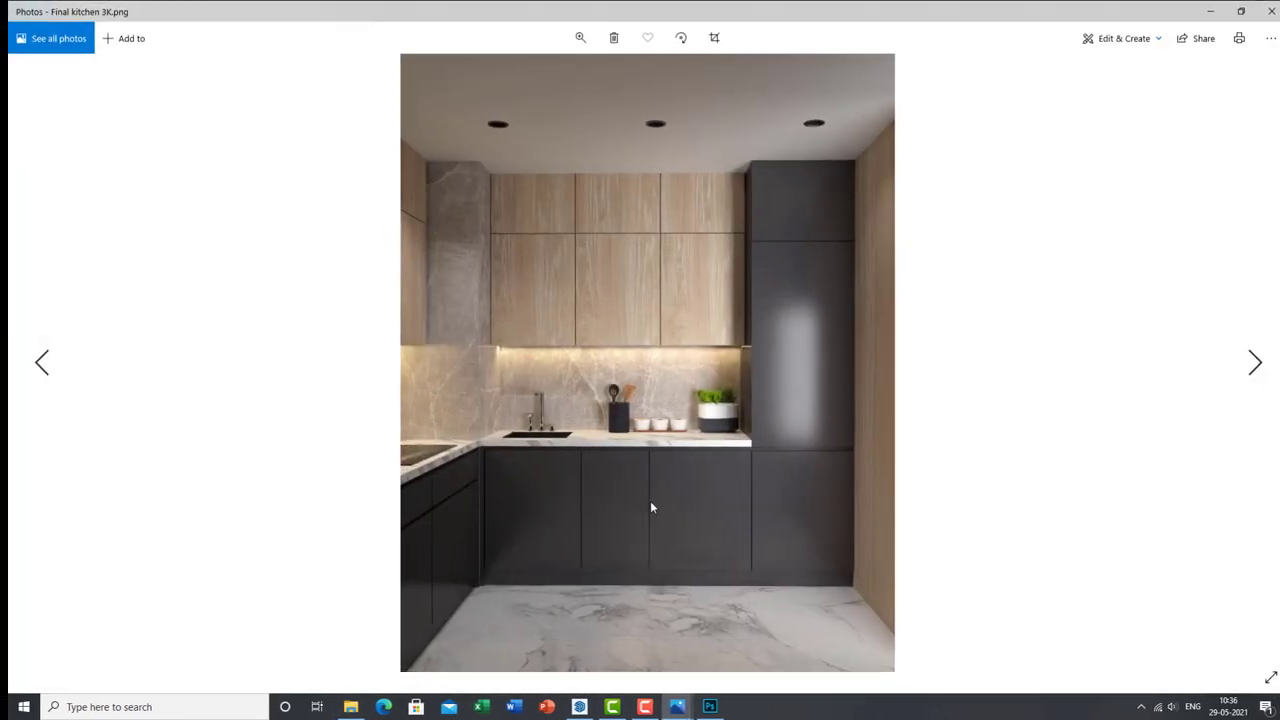